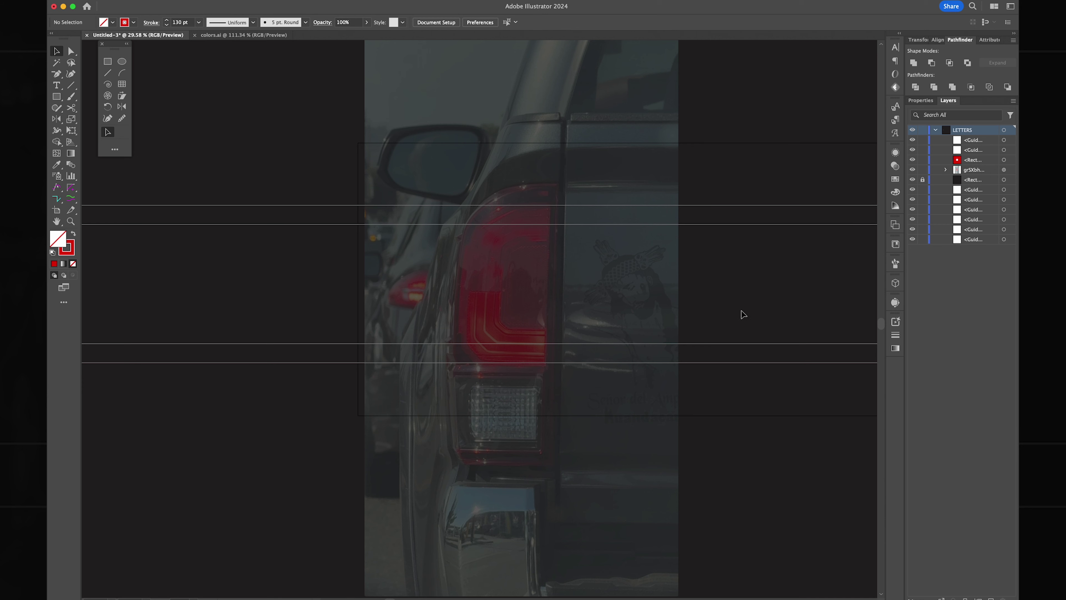
Draw a rectangle about 3.97 by 5.62 in between the two inner guides over the tail light in the reference photo
{"action": "key", "text": "m"}
{"action": "left_click_drag", "start_coordinate": [547, 225], "coordinate": [463, 343]}
{"action": "key", "text": "a"}
{"action": "scroll", "coordinate": [524, 275], "scroll_direction": "up", "scroll_amount": 5}
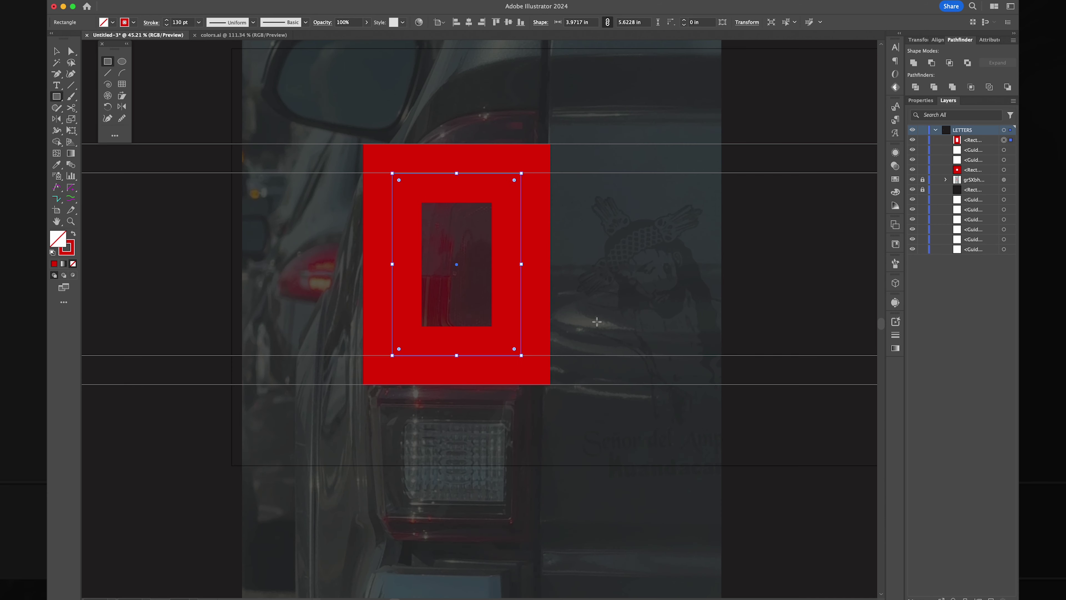
Remove the right side of the rectangle to leave an open C shape
{"action": "key", "text": "p"}
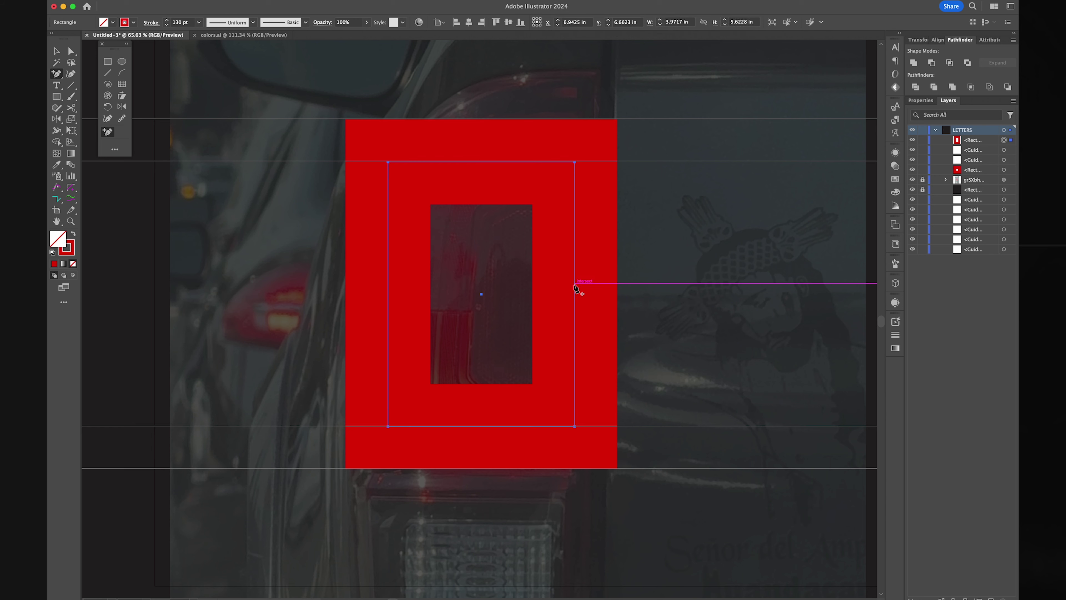
{"action": "left_click", "coordinate": [575, 286]}
{"action": "key", "text": "Delete"}
{"action": "key", "text": "Delete"}
{"action": "key", "text": "a"}
{"action": "key", "text": "ctrl+shift+a"}
{"action": "scroll", "coordinate": [398, 239], "scroll_direction": "down", "scroll_amount": 3}
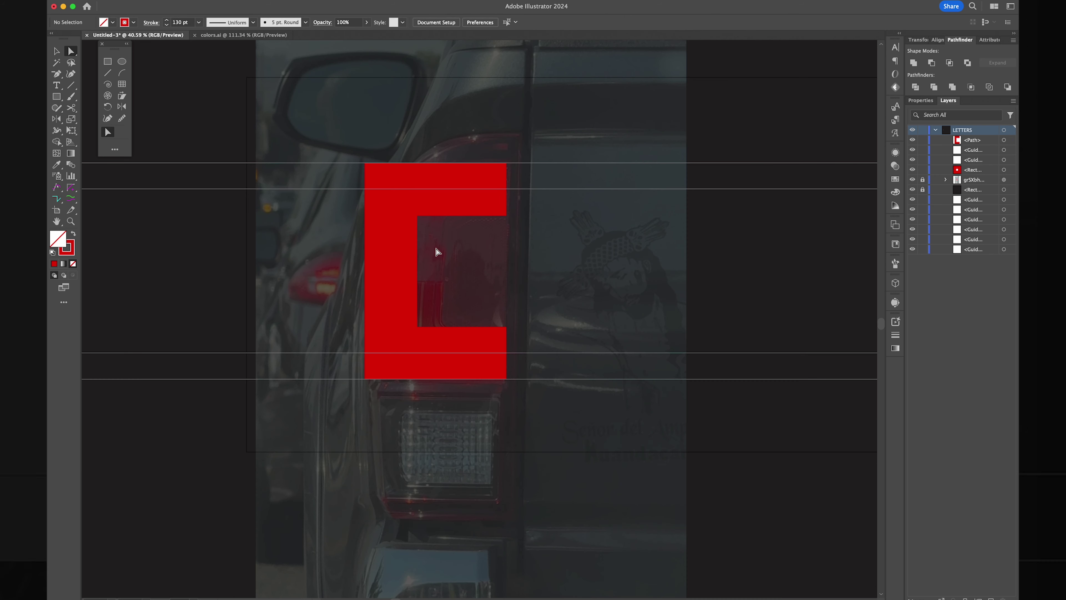
Narrow the C to about 3 in wide by shifting its left side inward
{"action": "scroll", "coordinate": [452, 186], "scroll_direction": "up", "scroll_amount": 3}
{"action": "scroll", "coordinate": [438, 126], "scroll_direction": "down", "scroll_amount": 2}
{"action": "left_click_drag", "start_coordinate": [439, 126], "coordinate": [275, 488]}
{"action": "key", "text": "shift+Right"}
{"action": "key", "text": "shift+Right"}
{"action": "key", "text": "shift+Right"}
{"action": "key", "text": "shift+Right"}
{"action": "key", "text": "shift+Right"}
{"action": "key", "text": "shift+Right"}
{"action": "key", "text": "shift+Right"}
{"action": "key", "text": "shift+Right"}
{"action": "key", "text": "shift+Right"}
{"action": "key", "text": "shift+Right"}
{"action": "key", "text": "shift+Right"}
{"action": "key", "text": "shift+Right"}
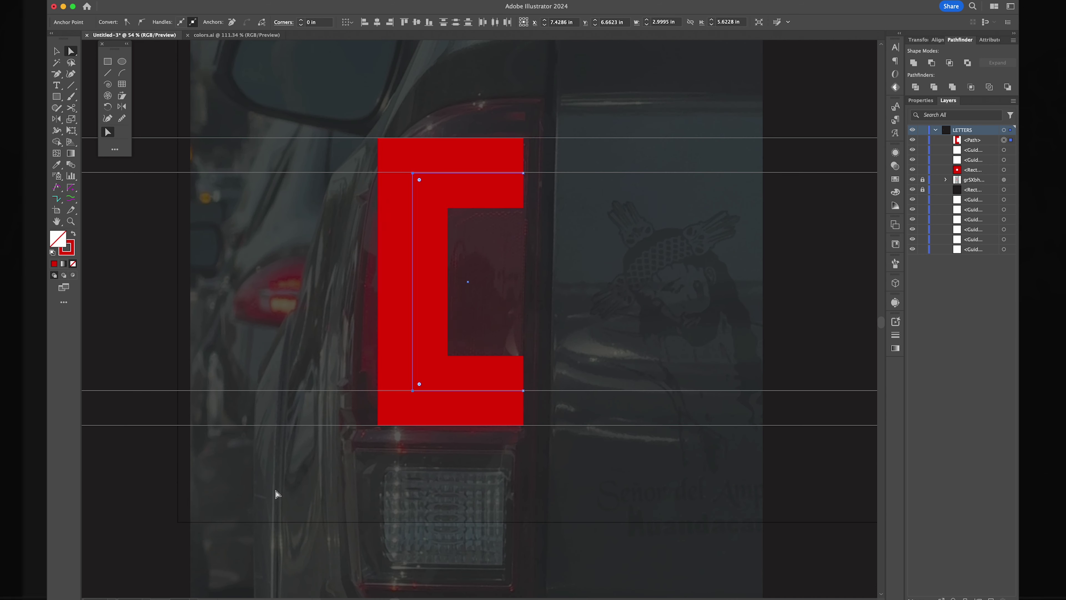
{"action": "key", "text": "shift+Left"}
{"action": "key", "text": "shift+Left"}
{"action": "key", "text": "shift+Left"}
{"action": "key", "text": "shift+Left"}
{"action": "key", "text": "shift+Left"}
Chamfer the C's upper-left and lower-left corners by about 0.83 in
{"action": "key", "text": "shift+c"}
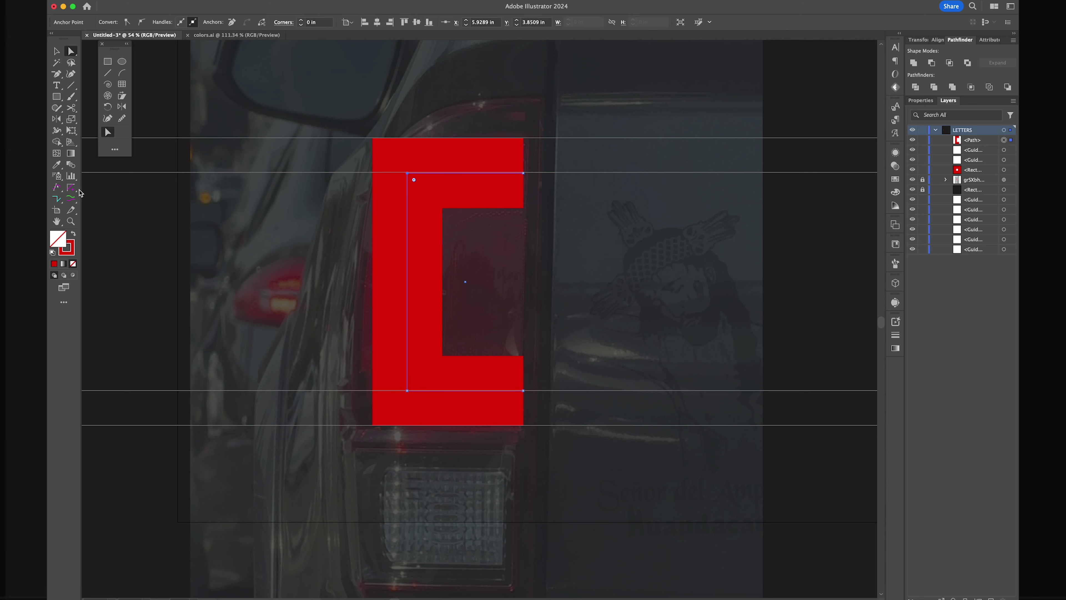
{"action": "left_click_drag", "start_coordinate": [415, 184], "coordinate": [430, 199]}
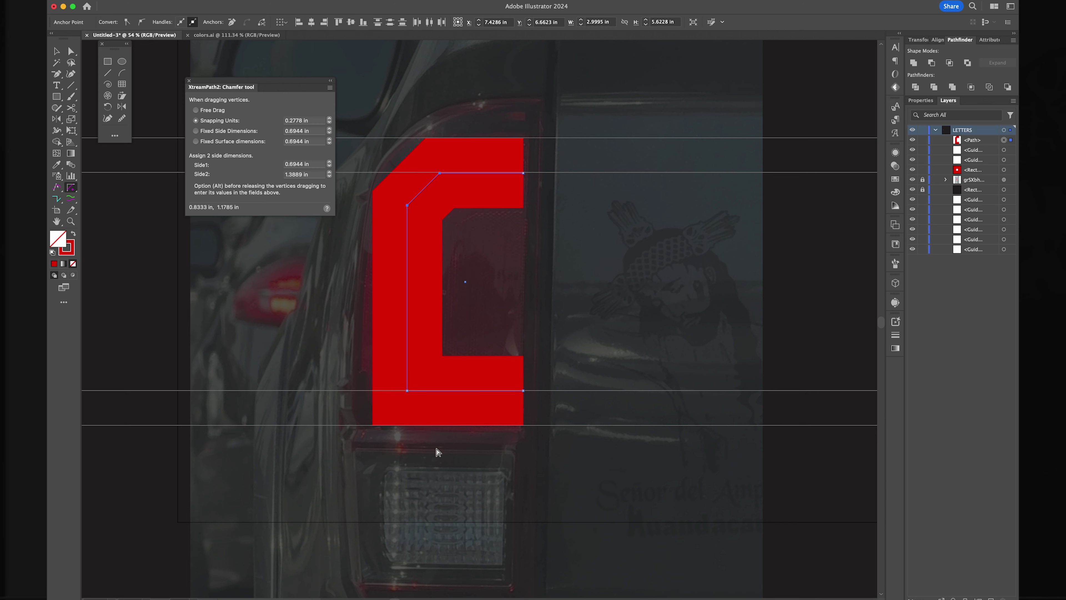
{"action": "left_click_drag", "start_coordinate": [433, 369], "coordinate": [433, 369]}
{"action": "key", "text": "v"}
Hide the tail light reference photo
{"action": "left_click", "coordinate": [913, 179]}
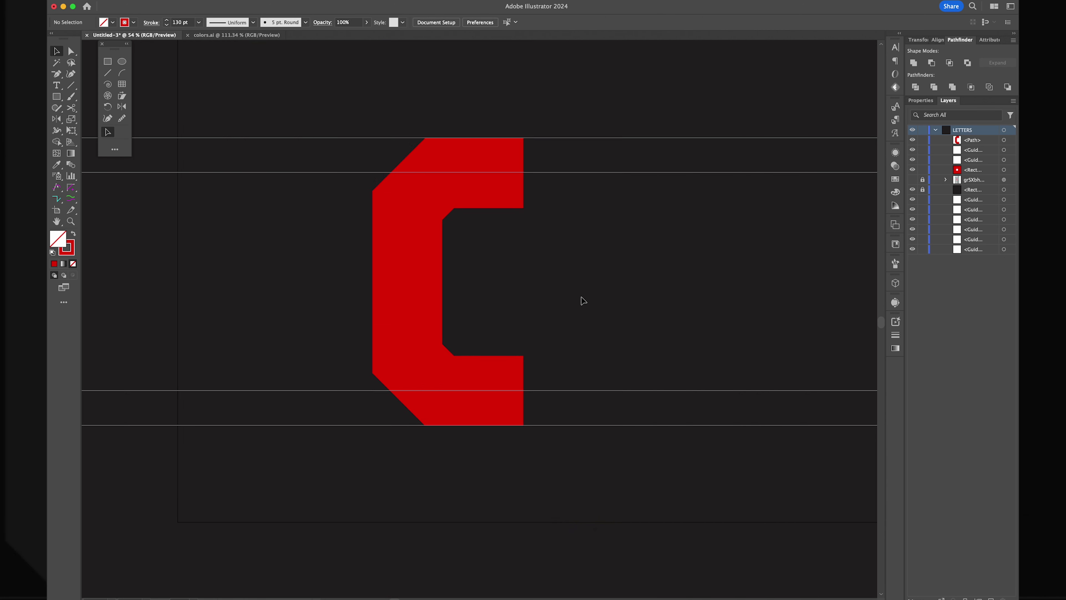
{"action": "scroll", "coordinate": [594, 290], "scroll_direction": "down", "scroll_amount": 3}
{"action": "scroll", "coordinate": [596, 293], "scroll_direction": "up", "scroll_amount": 3}
{"action": "left_click", "coordinate": [446, 336]}
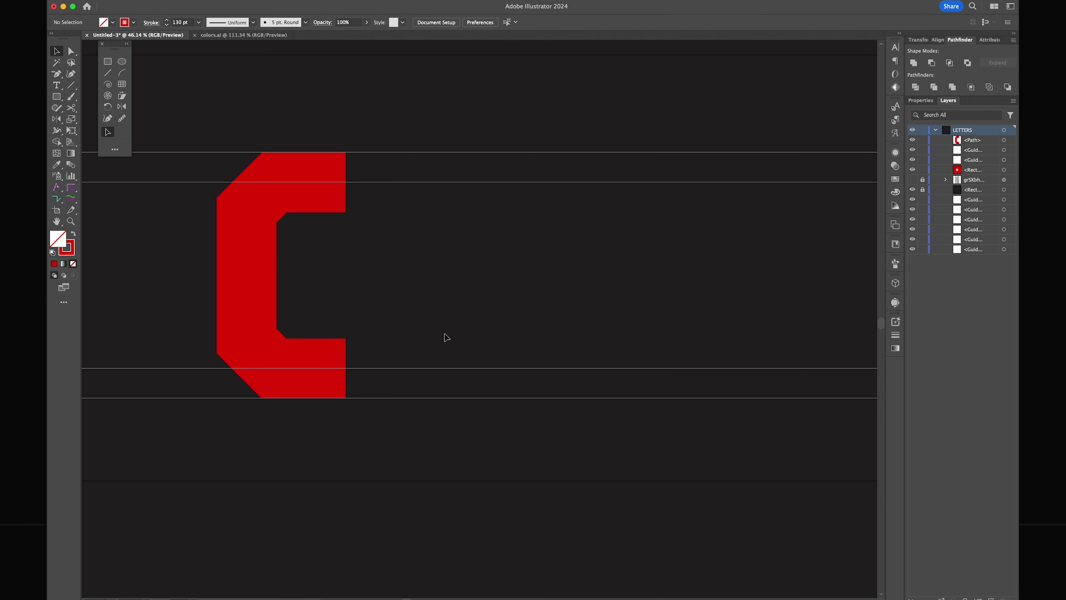
Draw a rectangle about 4.69 by 5.63 in between the inner guides and move it further right of the C
{"action": "left_click_drag", "start_coordinate": [416, 368], "coordinate": [571, 183]}
{"action": "key", "text": "v"}
{"action": "left_click_drag", "start_coordinate": [424, 261], "coordinate": [530, 261]}
{"action": "scroll", "coordinate": [462, 256], "scroll_direction": "right", "scroll_amount": 5}
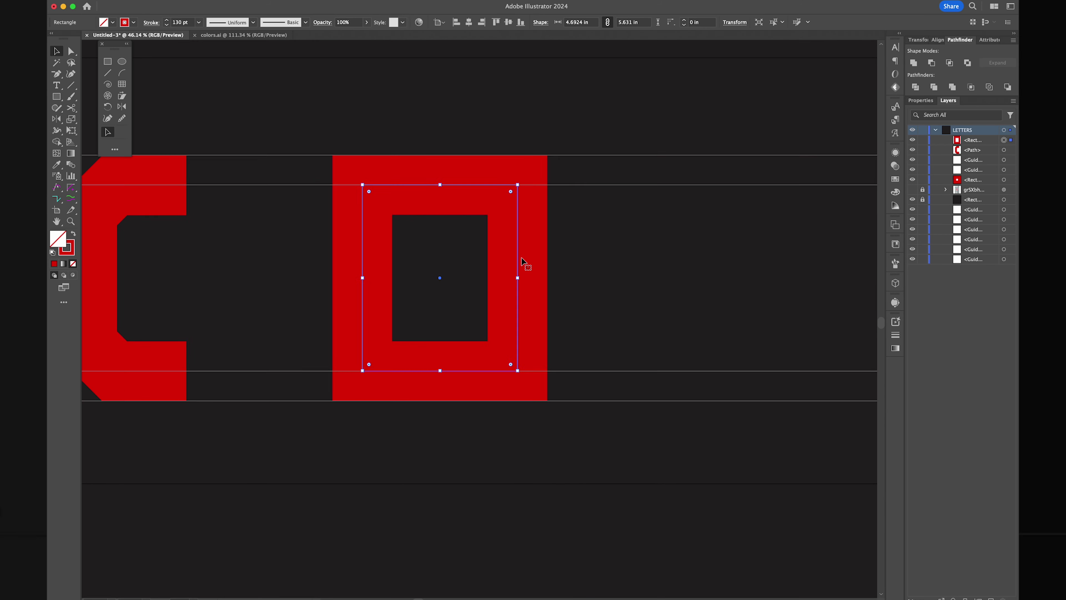
{"action": "scroll", "coordinate": [420, 252], "scroll_direction": "left", "scroll_amount": 3}
{"action": "scroll", "coordinate": [466, 247], "scroll_direction": "up", "scroll_amount": 3}
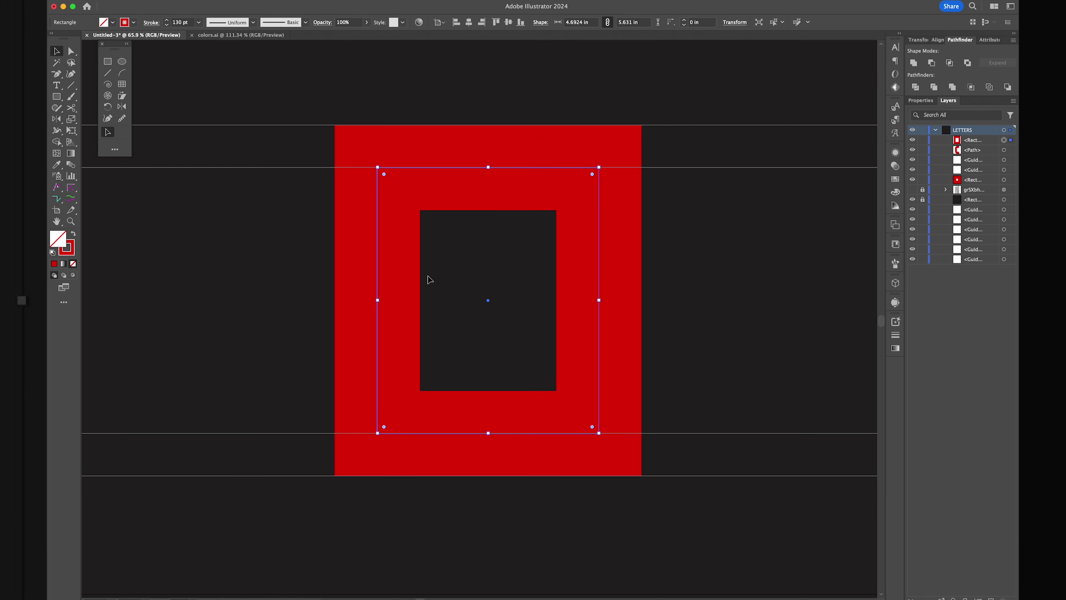
Stretch the new rectangle's bottom edge down to the lowest guide, to a height of about 6.53 in
{"action": "scroll", "coordinate": [466, 247], "scroll_direction": "down", "scroll_amount": 5}
{"action": "scroll", "coordinate": [588, 252], "scroll_direction": "down", "scroll_amount": 2}
{"action": "key", "text": "cmd+a"}
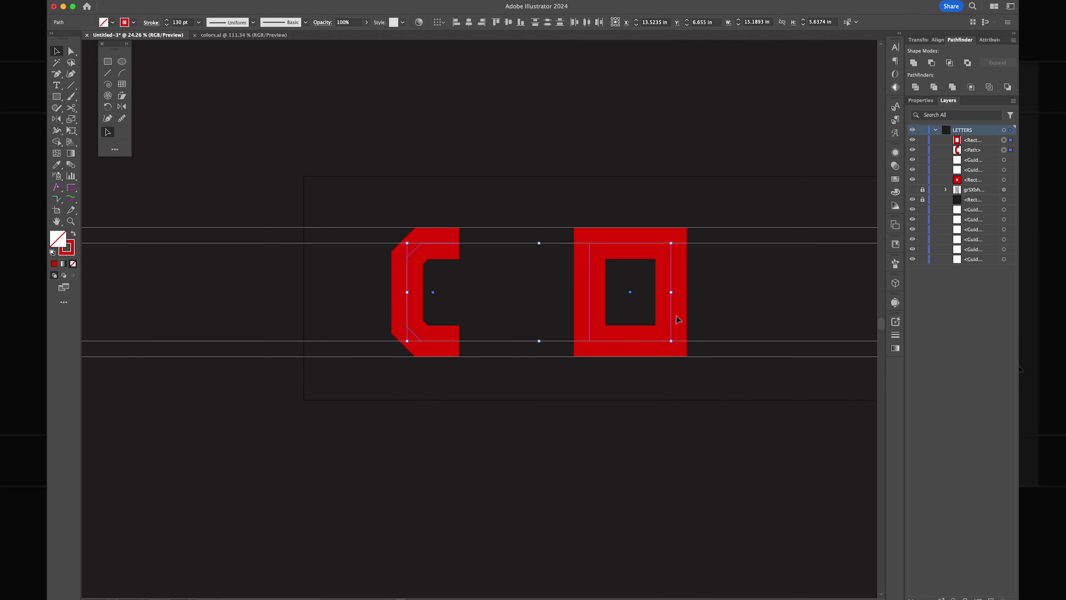
{"action": "scroll", "coordinate": [678, 320], "scroll_direction": "right", "scroll_amount": 5}
{"action": "scroll", "coordinate": [431, 336], "scroll_direction": "up", "scroll_amount": 3}
{"action": "left_click", "coordinate": [438, 381]}
{"action": "left_click_drag", "start_coordinate": [452, 376], "coordinate": [453, 414]}
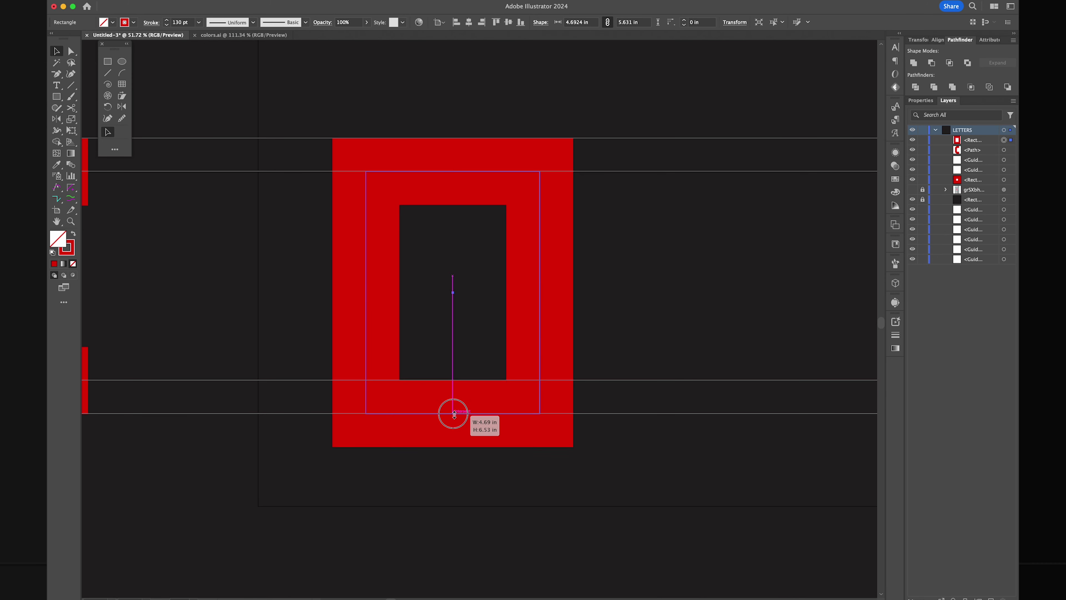
Remove the bottom segment of the rectangle to leave the two open legs of an A
{"action": "key", "text": "p"}
{"action": "left_click", "coordinate": [448, 413]}
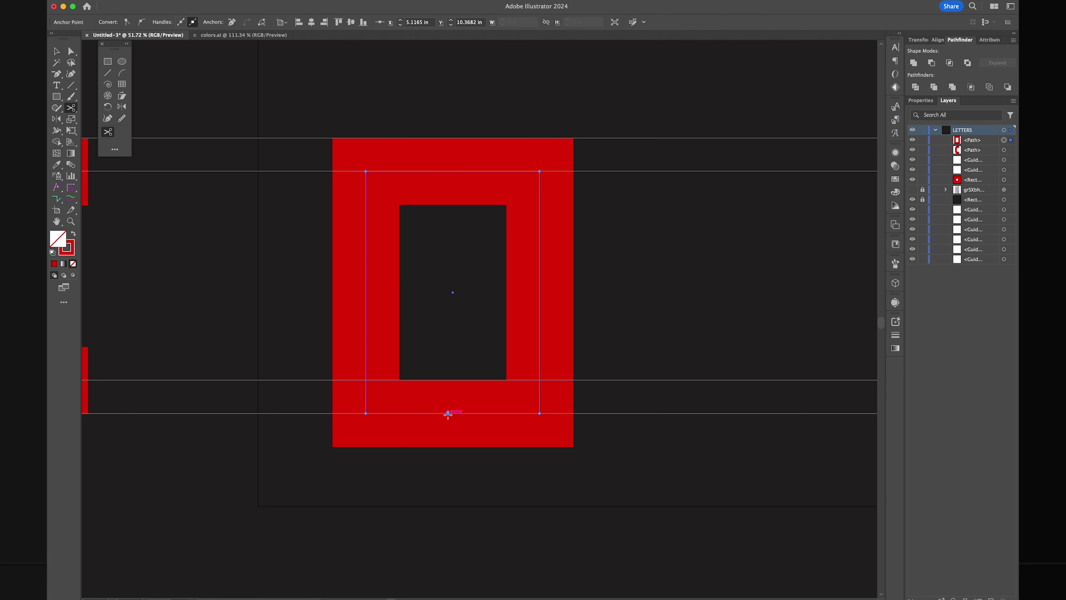
{"action": "key", "text": "Delete"}
Chamfer both top corners of the A by about 0.83 in
{"action": "key", "text": "a"}
{"action": "left_click", "coordinate": [366, 172]}
{"action": "key", "text": "c"}
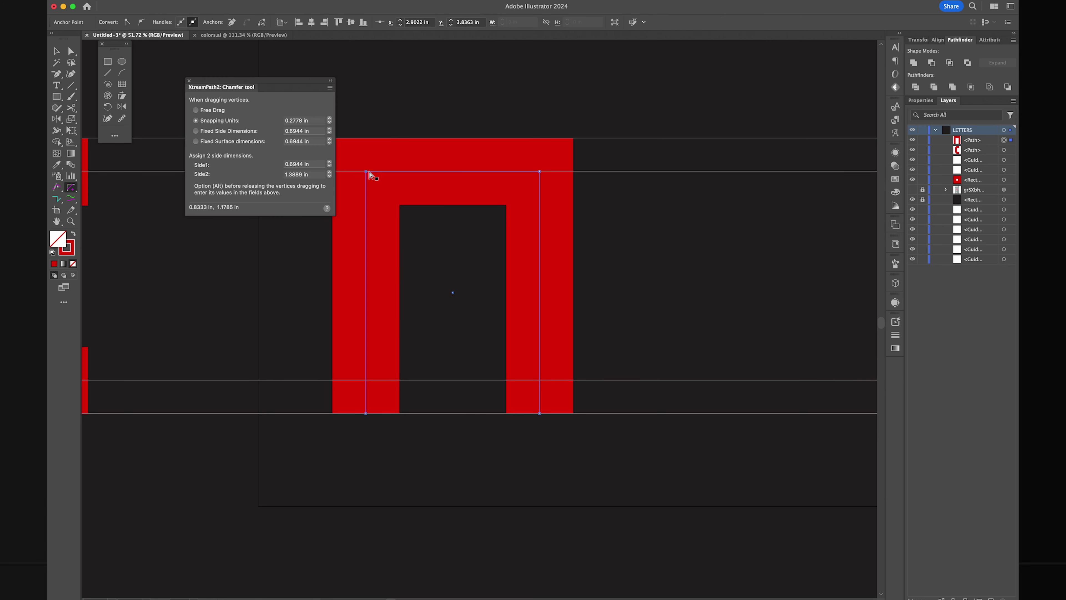
{"action": "left_click_drag", "start_coordinate": [385, 185], "coordinate": [433, 203]}
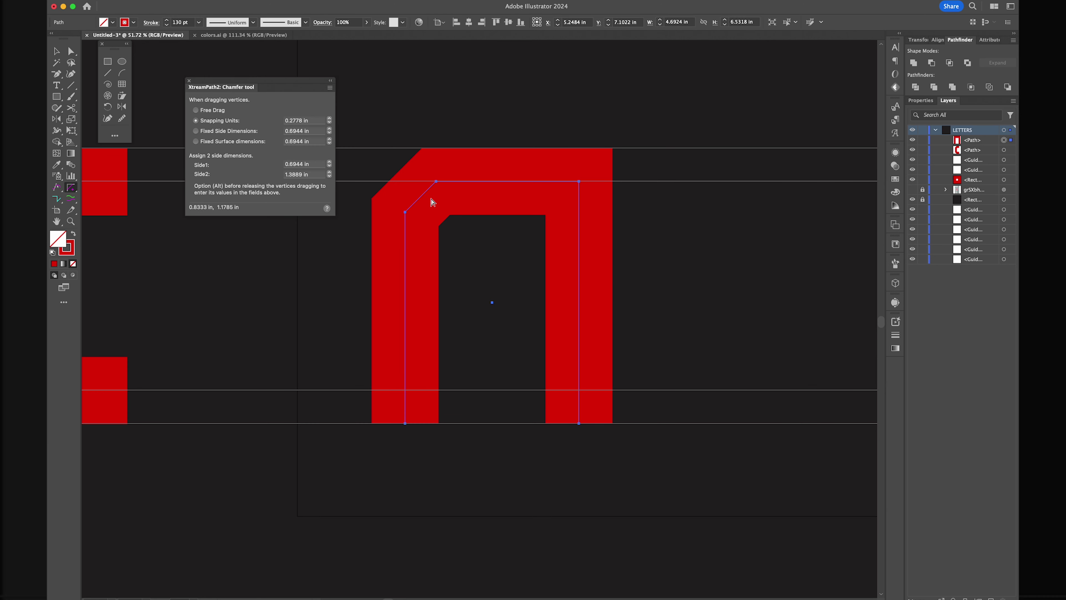
{"action": "left_click_drag", "start_coordinate": [563, 210], "coordinate": [563, 210]}
{"action": "key", "text": "v"}
{"action": "left_click", "coordinate": [650, 175]}
Draw a horizontal crossbar line between the A's two legs at mid-height
{"action": "left_click_drag", "start_coordinate": [510, 462], "coordinate": [505, 470]}
{"action": "left_click", "coordinate": [504, 470]}
{"action": "left_click_drag", "start_coordinate": [405, 301], "coordinate": [579, 302]}
{"action": "key", "text": "v"}
Show the rulers and place a horizontal guide along the middle of the A's crossbar
{"action": "key", "text": "super+r"}
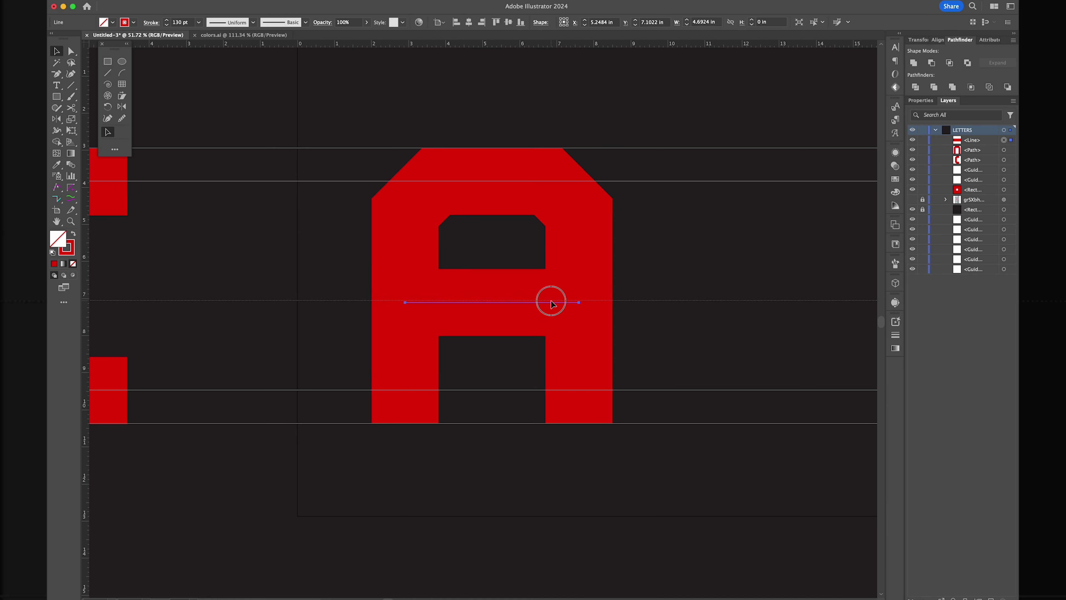
{"action": "left_click", "coordinate": [662, 233]}
{"action": "scroll", "coordinate": [662, 234], "scroll_direction": "down", "scroll_amount": 3}
{"action": "key", "text": "a"}
{"action": "left_click", "coordinate": [585, 254]}
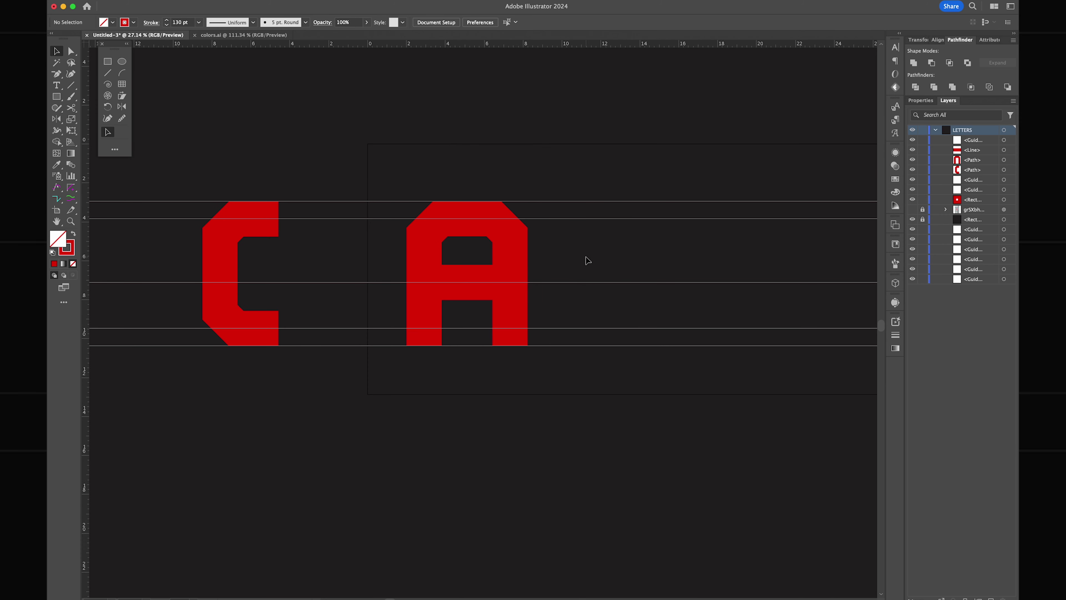
Draw a rectangle about 2.74 by 3.27 in to the right of the A and duplicate it directly below
{"action": "left_click", "coordinate": [406, 254]}
{"action": "scroll", "coordinate": [483, 264], "scroll_direction": "right", "scroll_amount": 3}
{"action": "left_click", "coordinate": [512, 270]}
{"action": "scroll", "coordinate": [512, 270], "scroll_direction": "up", "scroll_amount": 3}
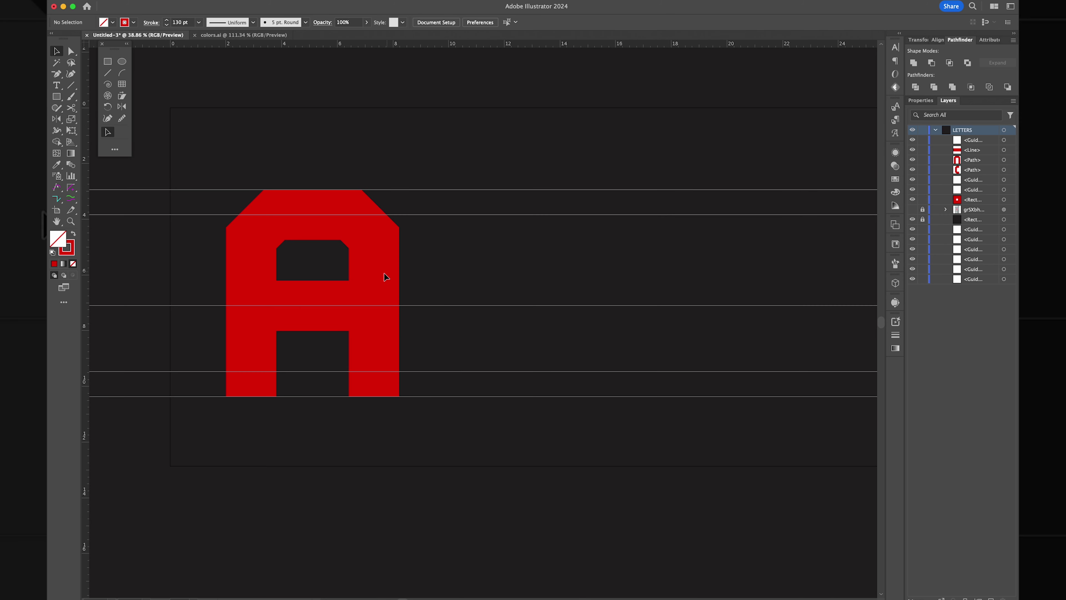
{"action": "mouse_move", "coordinate": [465, 214]}
{"action": "left_mouse_down"}
{"action": "mouse_move", "coordinate": [516, 303]}
{"action": "mouse_move", "coordinate": [542, 306]}
{"action": "left_mouse_up"}
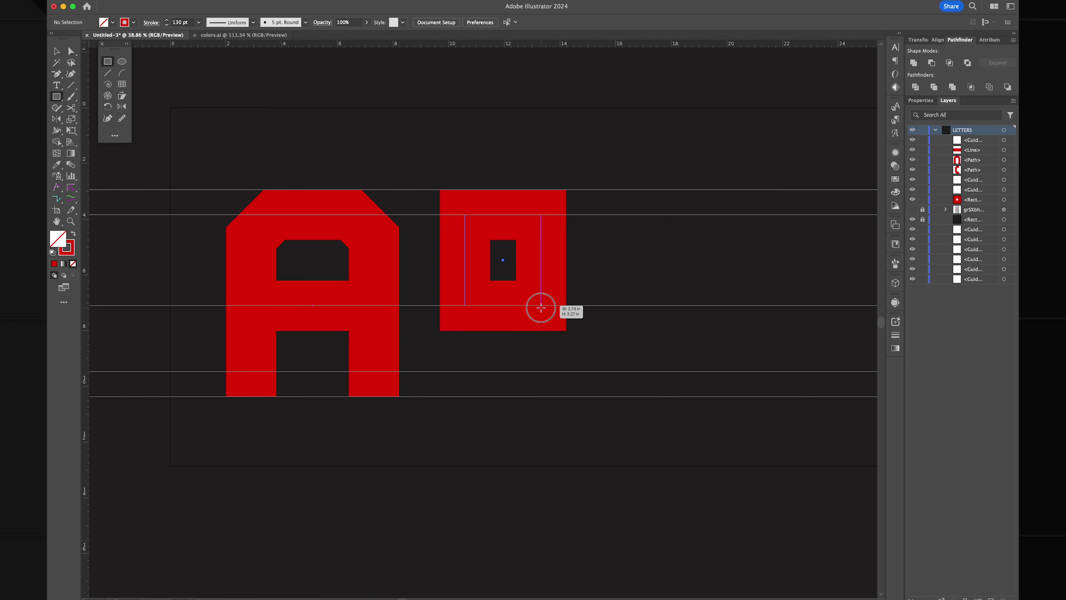
{"action": "key", "text": "a"}
{"action": "mouse_move", "coordinate": [510, 217]}
{"action": "left_mouse_down", "text": "alt"}
{"action": "mouse_move", "coordinate": [509, 385]}
{"action": "mouse_move", "coordinate": [509, 304]}
{"action": "left_mouse_up", "text": "alt"}
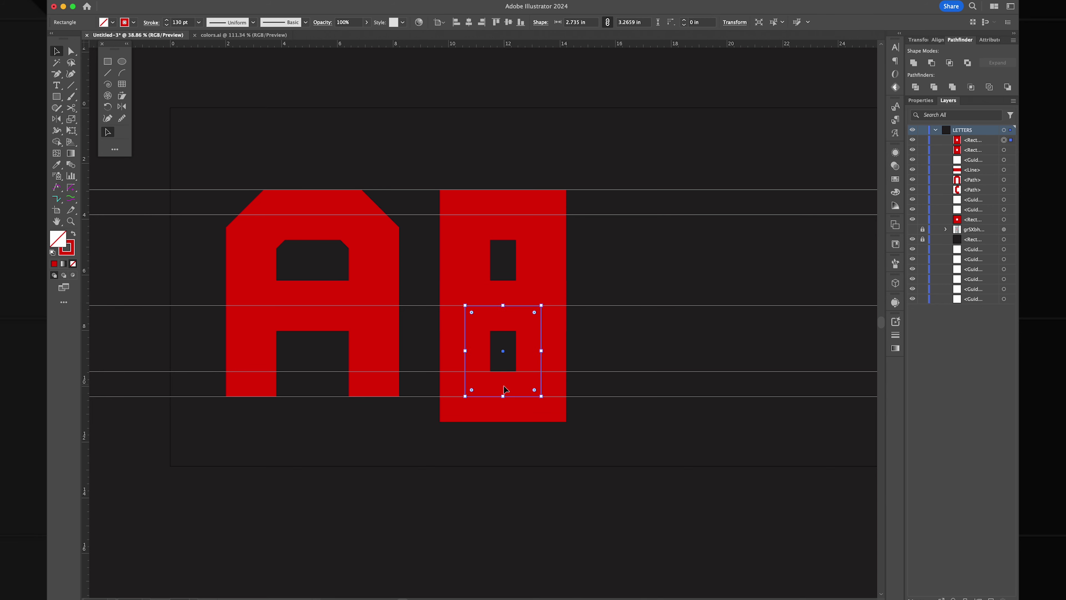
Raise the B's bottom edge to the lower inner guide and its shared middle edge above the central guide
{"action": "scroll", "coordinate": [545, 327], "scroll_direction": "up", "scroll_amount": 2}
{"action": "key", "text": "v"}
{"action": "left_click", "coordinate": [545, 261], "text": "shift"}
{"action": "scroll", "coordinate": [533, 331], "scroll_direction": "up", "scroll_amount": 3}
{"action": "key", "text": "a"}
{"action": "left_click", "coordinate": [462, 313]}
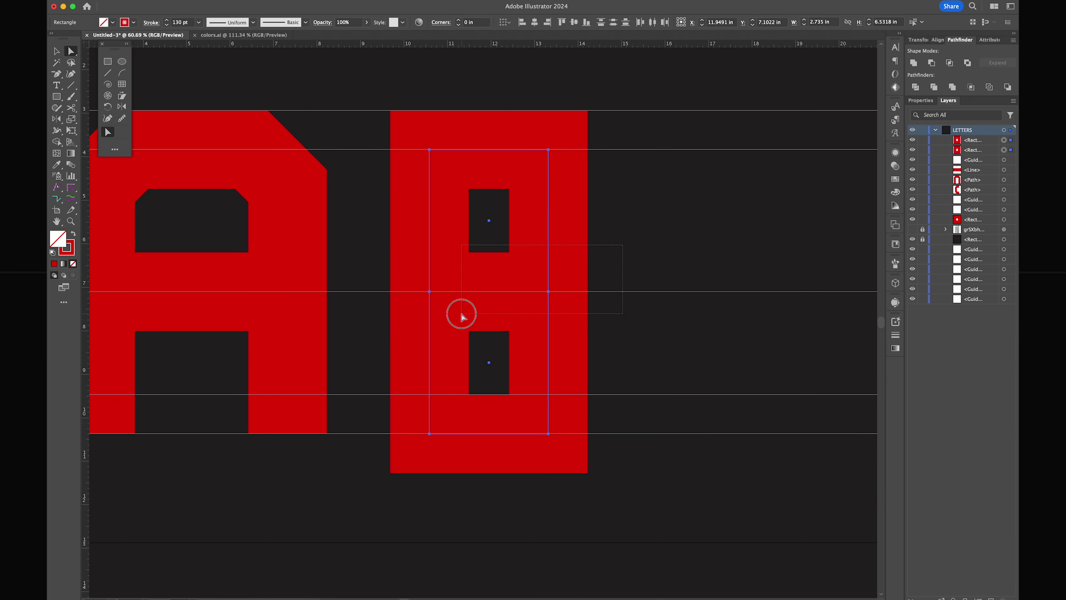
{"action": "left_click_drag", "start_coordinate": [488, 436], "coordinate": [488, 395]}
{"action": "left_click_drag", "start_coordinate": [625, 220], "coordinate": [414, 310]}
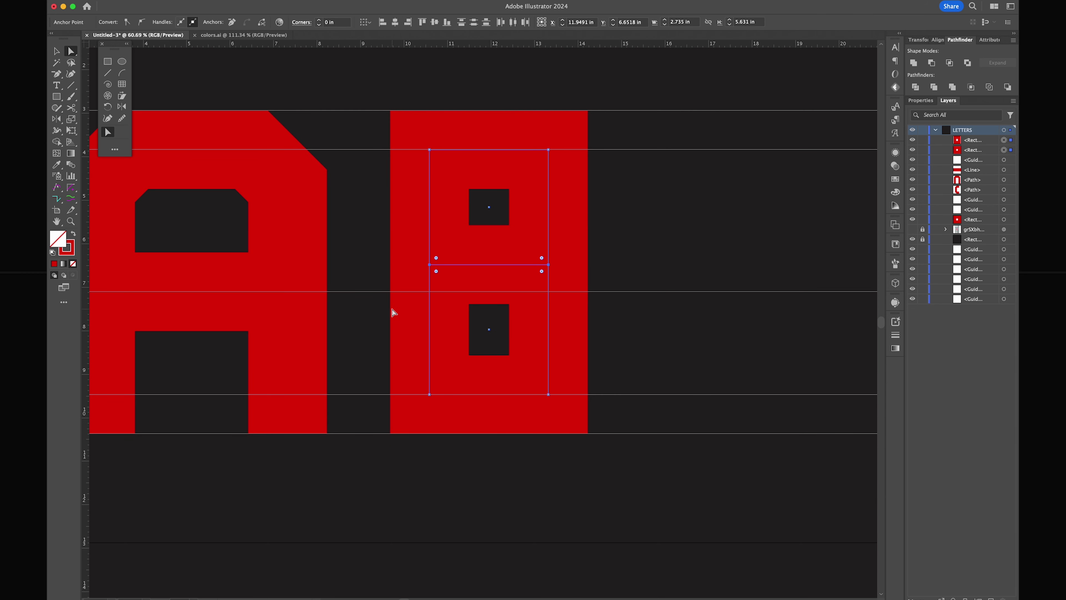
Widen both B rectangles to about 3.43 in by shifting their right sides outward
{"action": "left_click_drag", "start_coordinate": [468, 484], "coordinate": [468, 483]}
{"action": "key", "text": "shift+Right"}
{"action": "key", "text": "shift+Right"}
{"action": "key", "text": "shift+Right"}
{"action": "key", "text": "shift+Right"}
{"action": "left_click", "coordinate": [640, 266]}
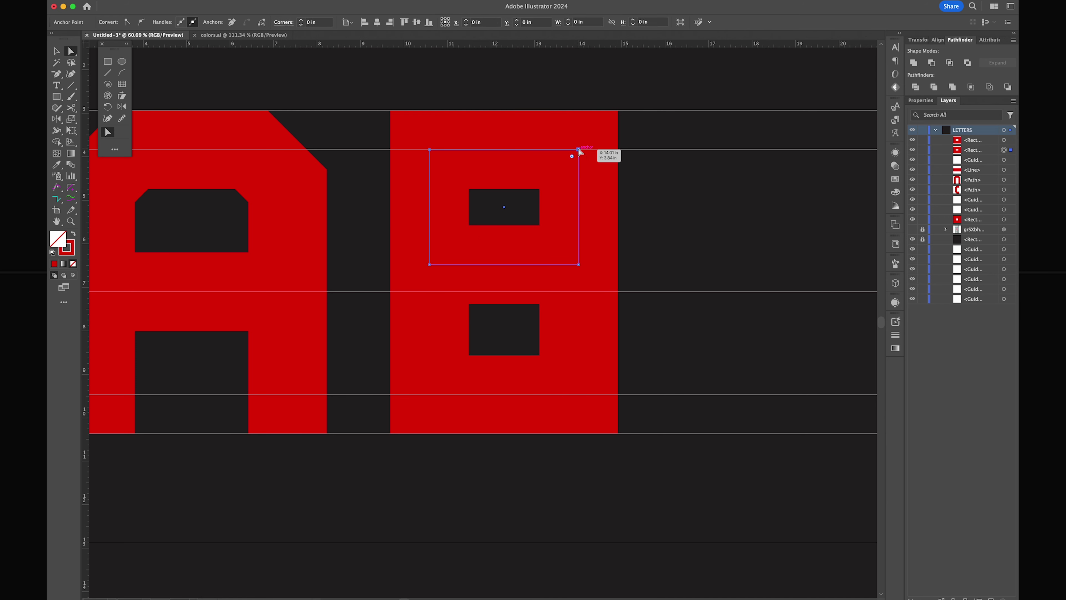
Chamfer the B's upper-right and lower-right outer corners by about 0.83 in
{"action": "key", "text": "shift+c"}
{"action": "left_click_drag", "start_coordinate": [574, 160], "coordinate": [564, 179]}
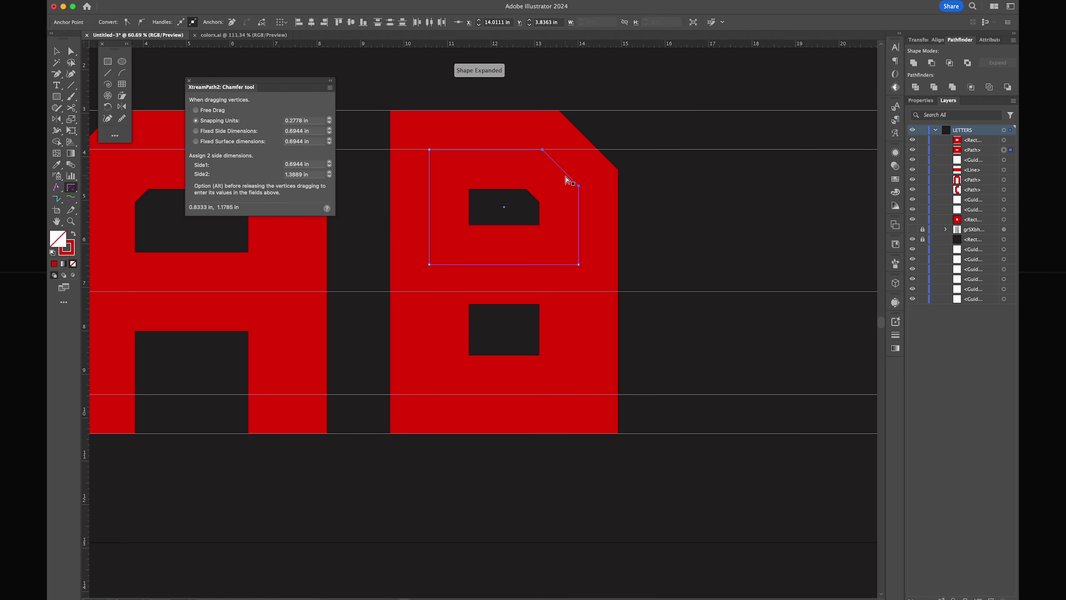
{"action": "key", "text": "a"}
{"action": "left_click", "coordinate": [579, 285]}
{"action": "key", "text": "shift+c"}
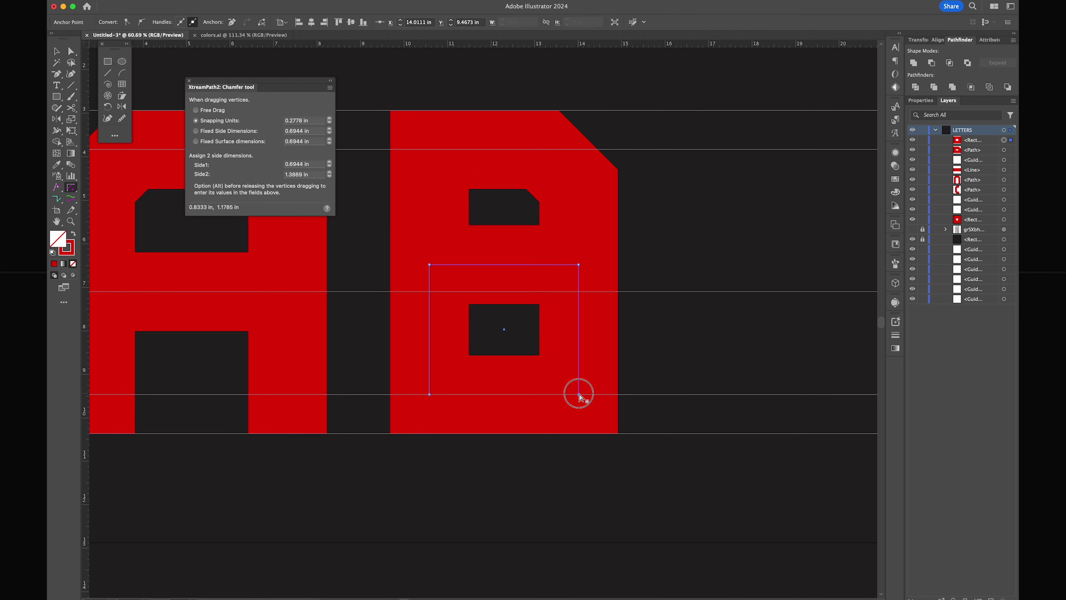
{"action": "left_click_drag", "start_coordinate": [566, 383], "coordinate": [564, 382]}
{"action": "key", "text": "a"}
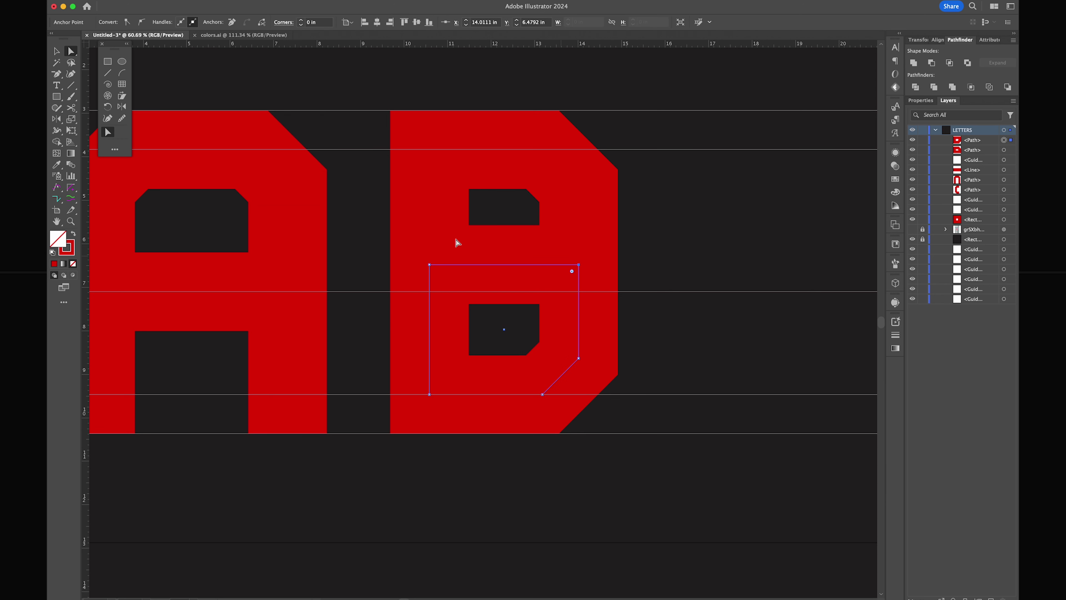
{"action": "left_click", "coordinate": [73, 187]}
{"action": "key", "text": "a"}
{"action": "left_click", "coordinate": [579, 264]}
{"action": "key", "text": "c"}
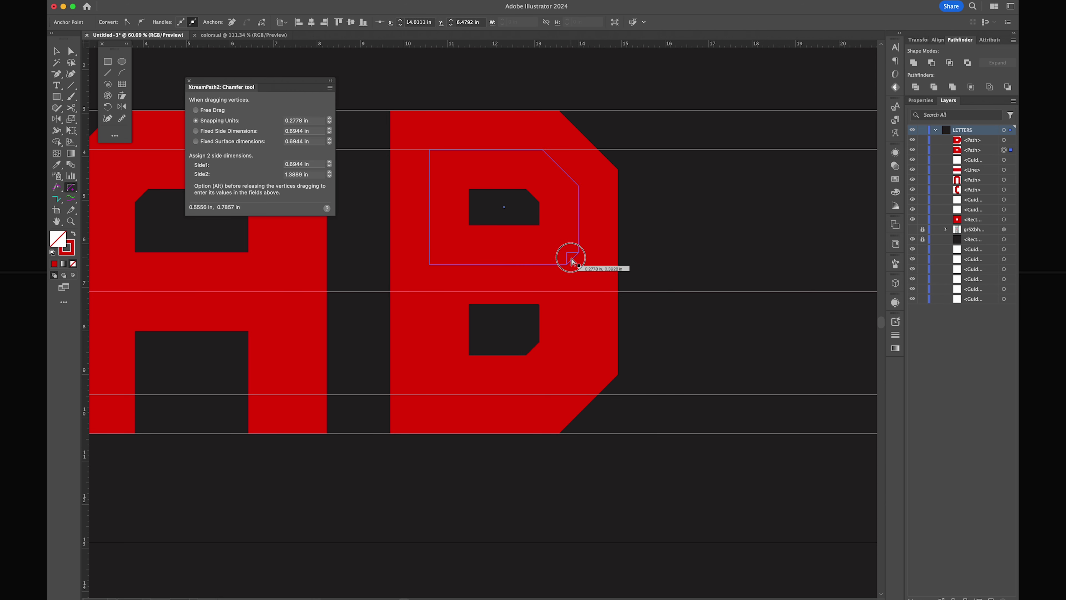
{"action": "left_click_drag", "start_coordinate": [572, 261], "coordinate": [563, 253]}
{"action": "key", "text": "super+z"}
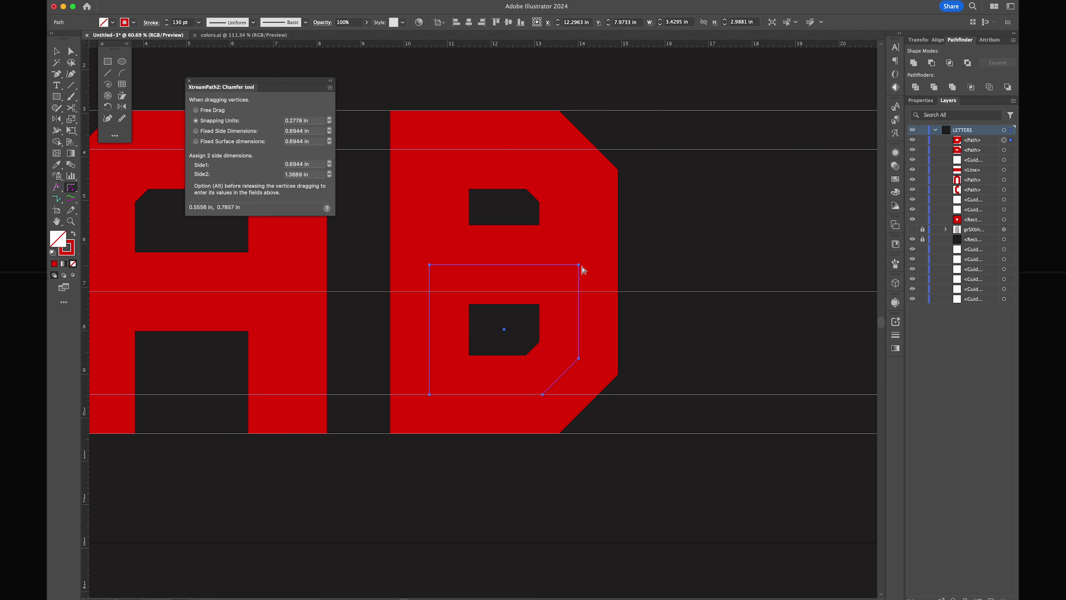
Chamfer the adjoining right corners of the B's two bowls to form a notch at the waist
{"action": "key", "text": "a"}
{"action": "left_click", "coordinate": [579, 265]}
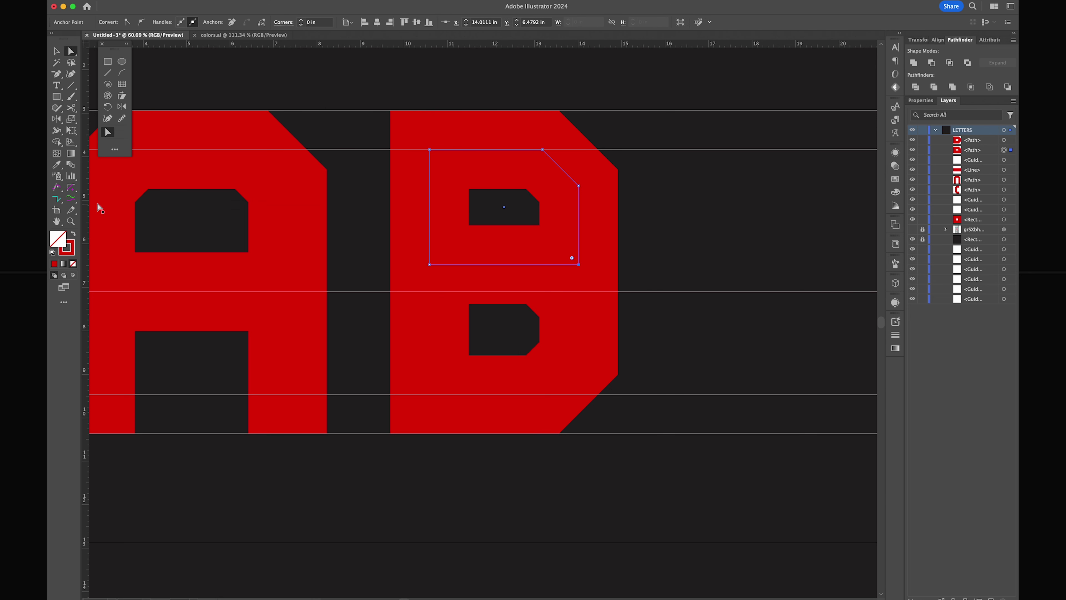
{"action": "left_click", "coordinate": [73, 186]}
{"action": "left_click_drag", "start_coordinate": [555, 243], "coordinate": [554, 244]}
Widen the B to about 4.40 in by shifting its right-hand anchor points outward
{"action": "key", "text": "a"}
{"action": "left_click_drag", "start_coordinate": [672, 126], "coordinate": [491, 479]}
{"action": "key", "text": "shift+Right"}
{"action": "key", "text": "shift+Right"}
{"action": "key", "text": "shift+Right"}
{"action": "key", "text": "shift+Right"}
{"action": "key", "text": "shift+Right"}
{"action": "key", "text": "shift+Right"}
{"action": "key", "text": "shift+Right"}
{"action": "left_click", "coordinate": [491, 479]}
{"action": "scroll", "coordinate": [707, 308], "scroll_direction": "down", "scroll_amount": 3}
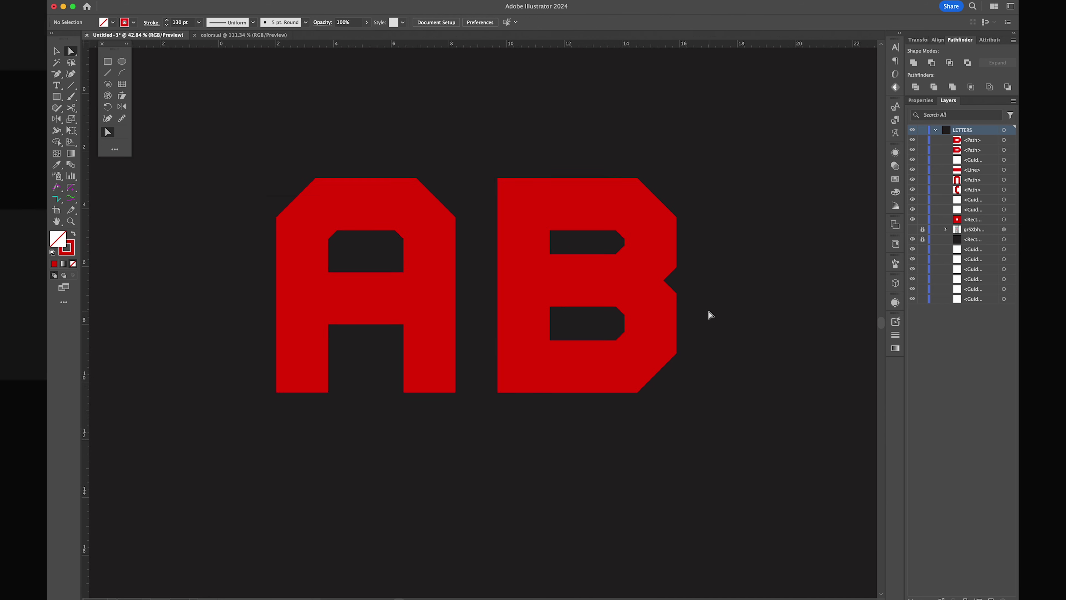
Move the C to the right of the B and lengthen its two arms
{"action": "scroll", "coordinate": [635, 262], "scroll_direction": "up", "scroll_amount": 3}
{"action": "left_click_drag", "start_coordinate": [330, 395], "coordinate": [328, 394]}
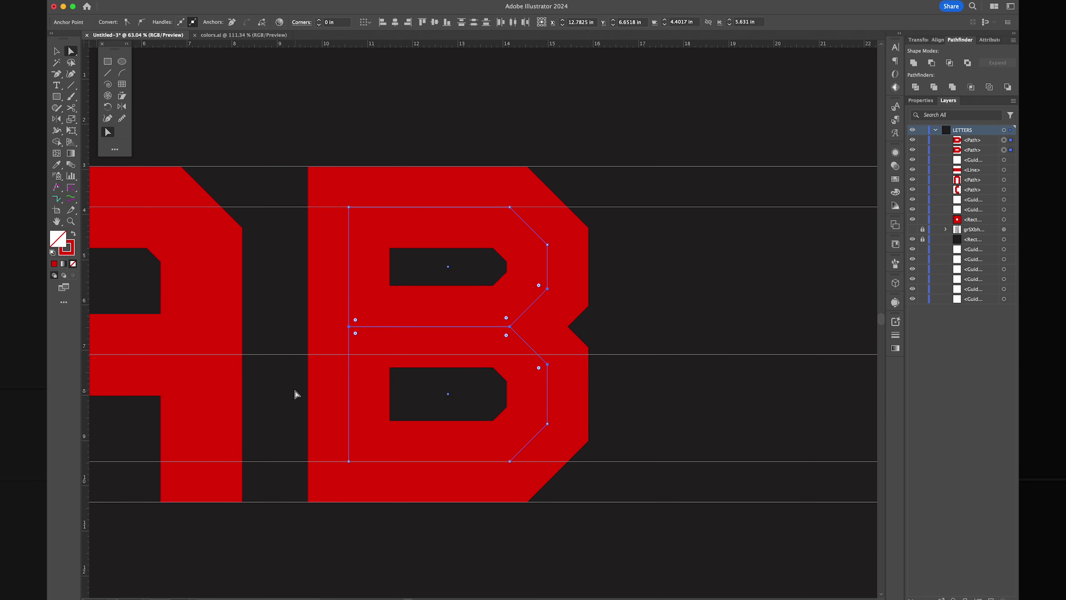
{"action": "scroll", "coordinate": [658, 317], "scroll_direction": "down", "scroll_amount": 4}
{"action": "key", "text": "v"}
{"action": "left_click_drag", "start_coordinate": [218, 294], "coordinate": [538, 290]}
{"action": "scroll", "coordinate": [587, 292], "scroll_direction": "up", "scroll_amount": 4}
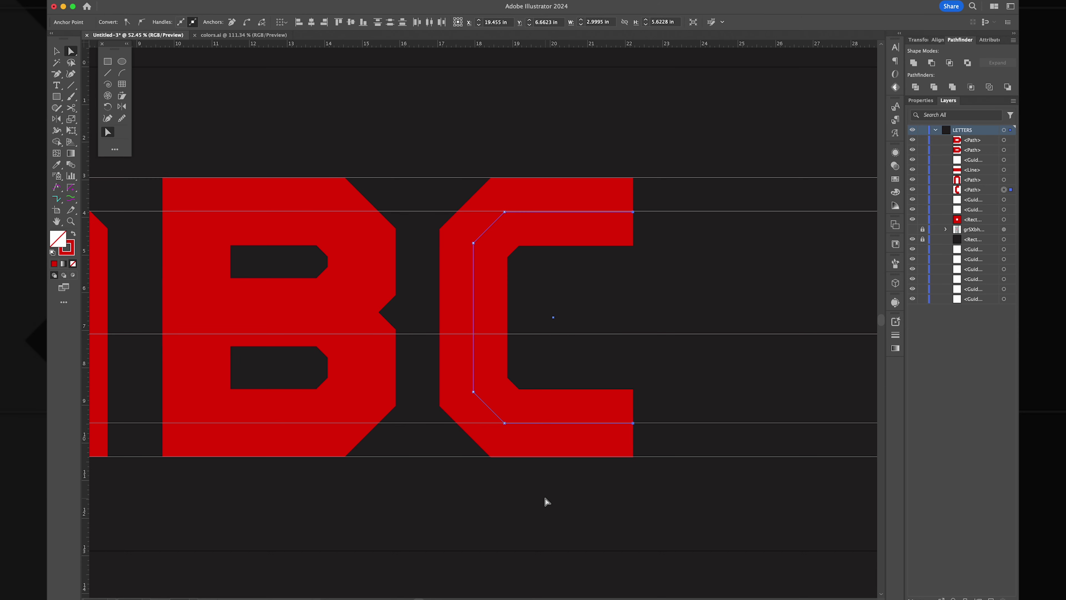
{"action": "scroll", "coordinate": [600, 374], "scroll_direction": "down", "scroll_amount": 3}
{"action": "scroll", "coordinate": [500, 298], "scroll_direction": "up", "scroll_amount": 4}
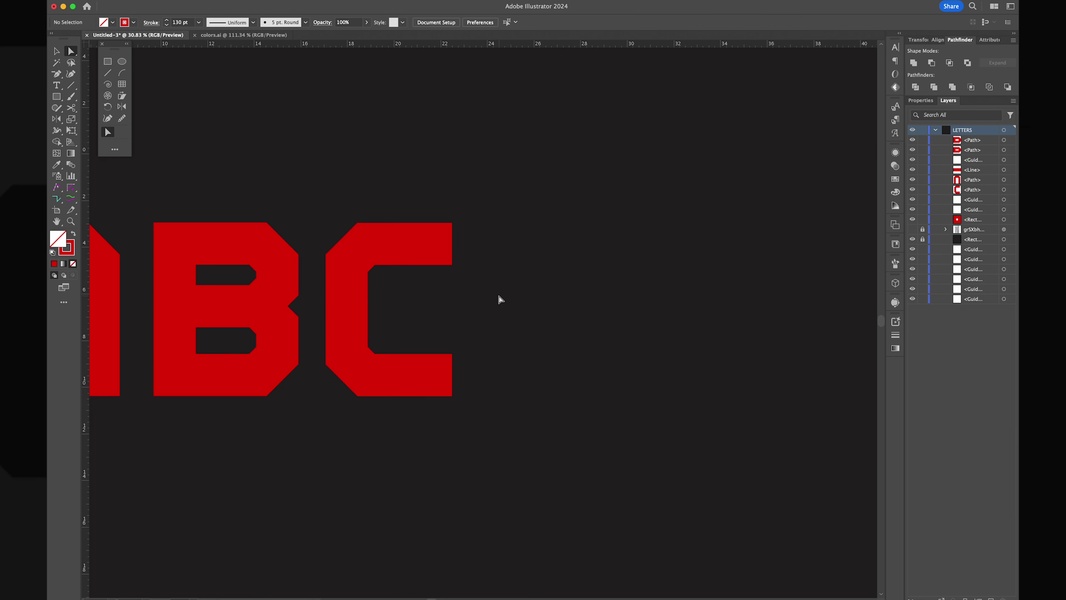
Draw a rectangle about 5.39 by 5.63 in between the inner guides to the right of the C
{"action": "key", "text": "m"}
{"action": "left_click_drag", "start_coordinate": [455, 190], "coordinate": [603, 441]}
{"action": "left_click_drag", "start_coordinate": [603, 315], "coordinate": [698, 357]}
{"action": "scroll", "coordinate": [697, 357], "scroll_direction": "right", "scroll_amount": 3}
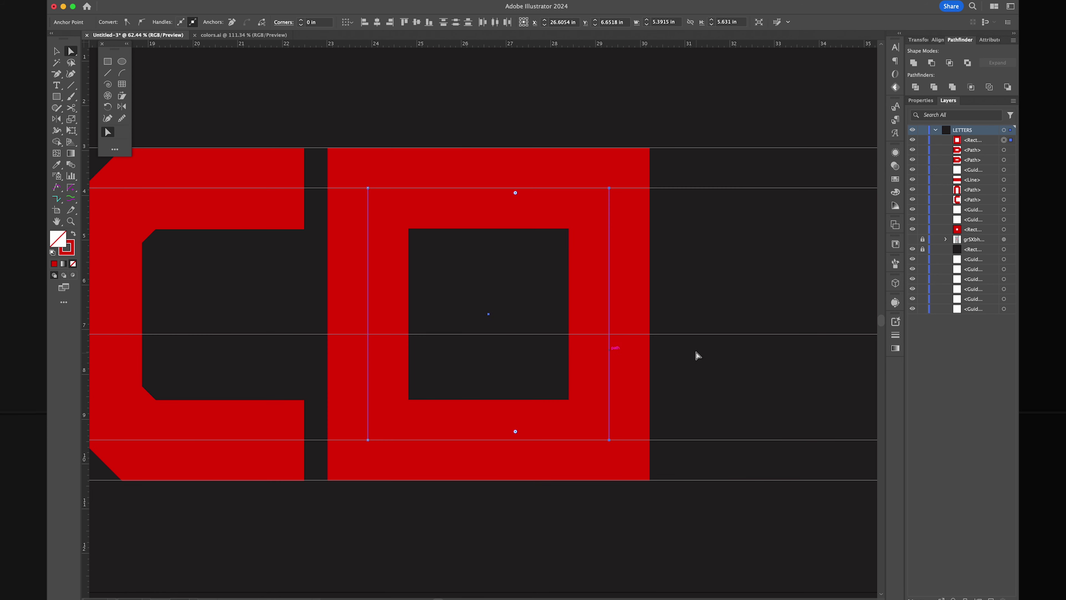
Chamfer the two right-hand corners of the new rectangle by about 0.83 in per side to form a D
{"action": "key", "text": "super+shift+a"}
{"action": "key", "text": "v"}
{"action": "left_click", "coordinate": [611, 221]}
{"action": "left_click", "coordinate": [71, 188]}
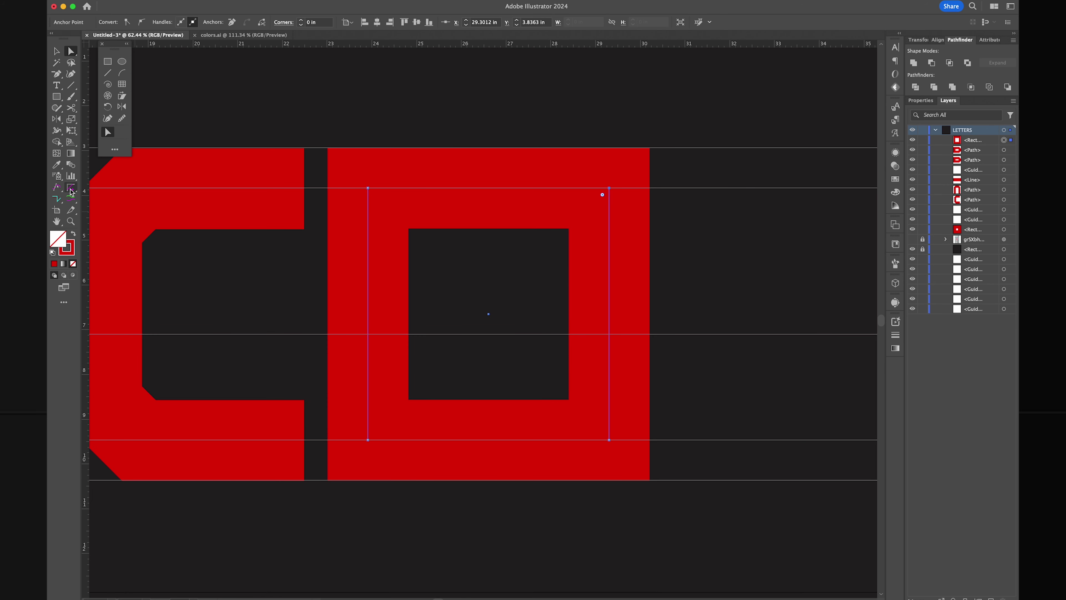
{"action": "left_click_drag", "start_coordinate": [603, 199], "coordinate": [588, 220]}
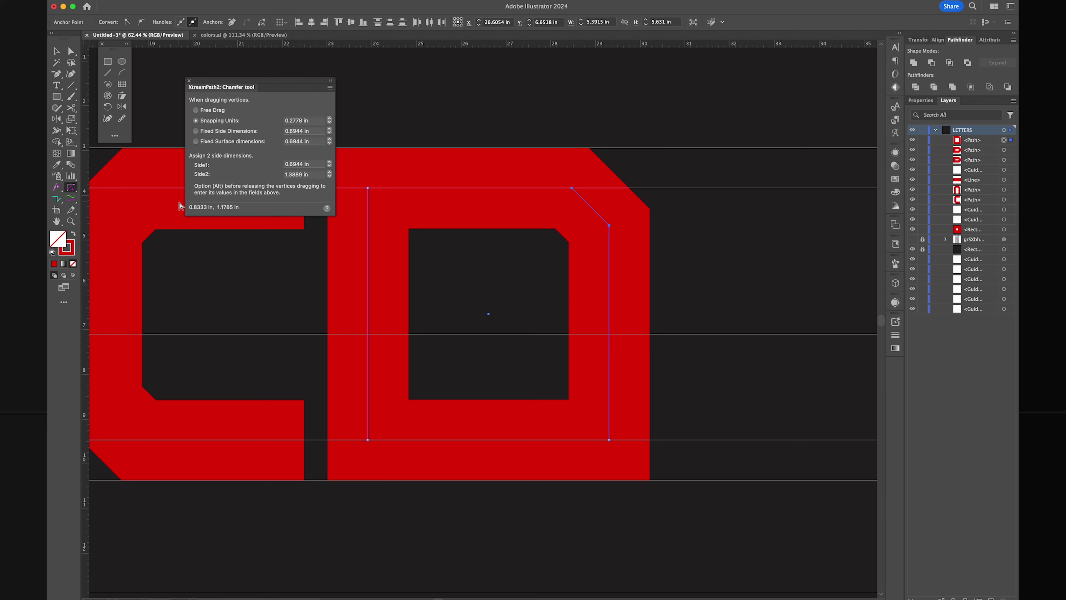
{"action": "left_click_drag", "start_coordinate": [581, 416], "coordinate": [583, 415]}
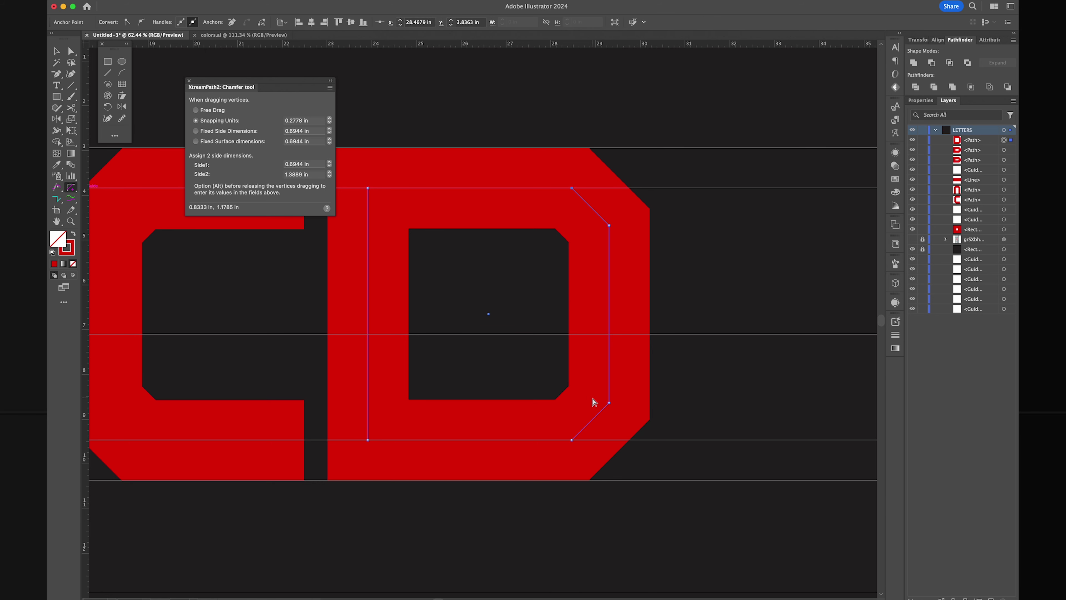
Narrow the D to about 5.11 in by shifting its right-hand anchor points inward
{"action": "key", "text": "a"}
{"action": "key", "text": "super+shift+a"}
{"action": "scroll", "coordinate": [687, 320], "scroll_direction": "down", "scroll_amount": 3}
{"action": "key", "text": "v"}
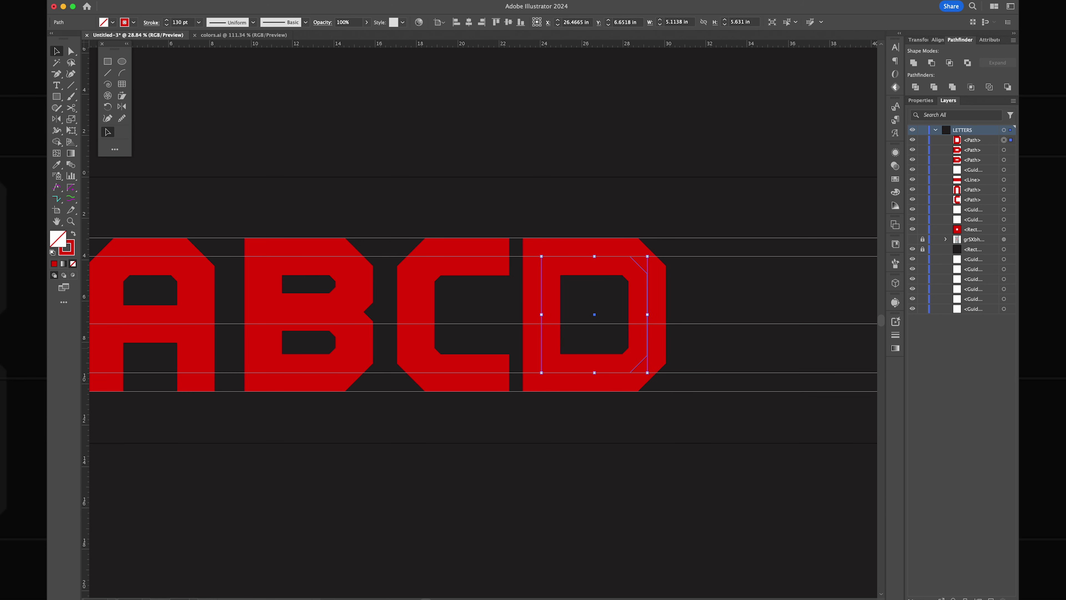
Place a copy of the C to the right of the D as the base for an E
{"action": "scroll", "coordinate": [611, 285], "scroll_direction": "right", "scroll_amount": 3}
{"action": "scroll", "coordinate": [611, 285], "scroll_direction": "down", "scroll_amount": 1}
{"action": "left_click", "coordinate": [355, 320]}
{"action": "left_click_drag", "start_coordinate": [354, 320], "coordinate": [648, 312]}
{"action": "key", "text": "Delete"}
{"action": "scroll", "coordinate": [672, 304], "scroll_direction": "right", "scroll_amount": 2}
{"action": "scroll", "coordinate": [511, 287], "scroll_direction": "up", "scroll_amount": 2}
{"action": "left_click", "coordinate": [507, 290]}
{"action": "left_click_drag", "start_coordinate": [175, 300], "coordinate": [588, 332]}
Draw a horizontal line from the copied C's spine to the ends of its arms as the E's middle bar
{"action": "scroll", "coordinate": [650, 297], "scroll_direction": "up", "scroll_amount": 2}
{"action": "scroll", "coordinate": [647, 298], "scroll_direction": "down", "scroll_amount": 3}
{"action": "scroll", "coordinate": [651, 299], "scroll_direction": "up", "scroll_amount": 2}
{"action": "left_click", "coordinate": [651, 300]}
{"action": "scroll", "coordinate": [650, 300], "scroll_direction": "right", "scroll_amount": 2}
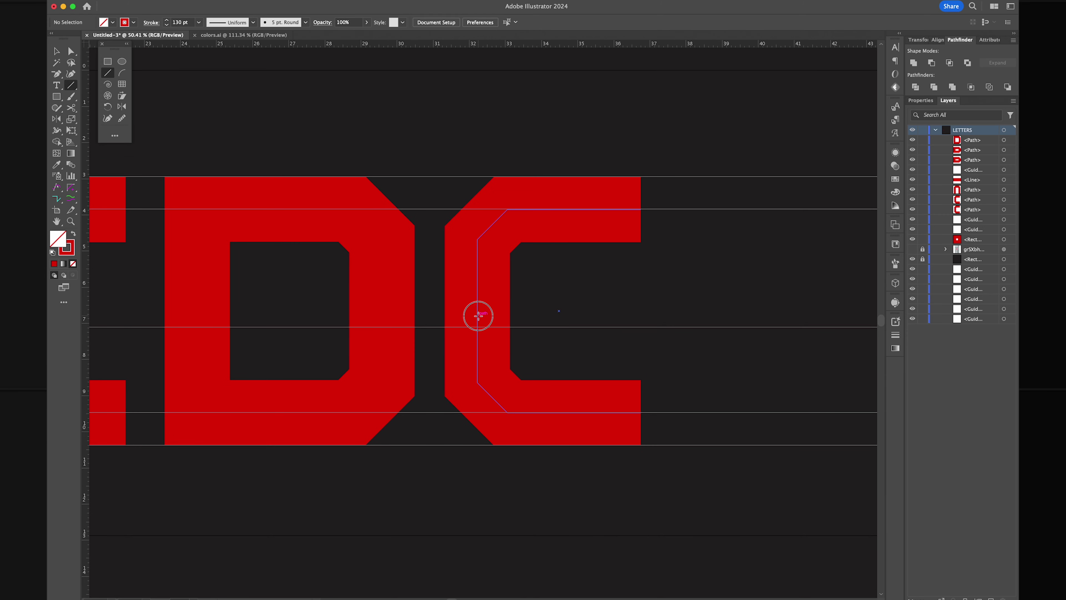
{"action": "mouse_move", "coordinate": [477, 311]}
{"action": "left_mouse_down"}
{"action": "mouse_move", "coordinate": [625, 317]}
{"action": "mouse_move", "coordinate": [639, 308]}
{"action": "left_mouse_up"}
{"action": "key", "text": "a"}
{"action": "scroll", "coordinate": [481, 523], "scroll_direction": "down", "scroll_amount": 5}
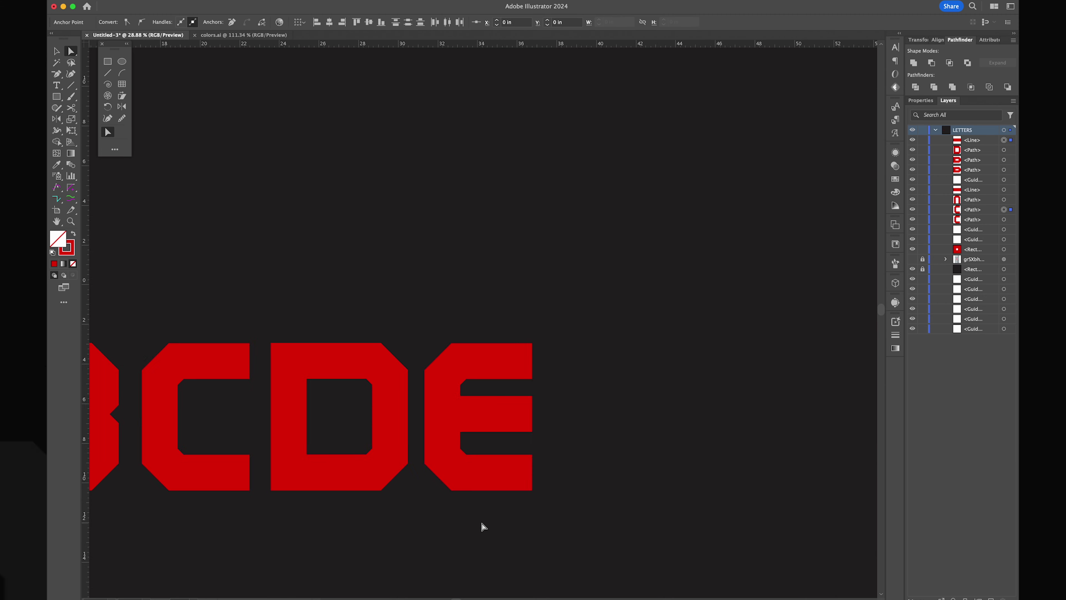
Copy the E, including its middle bar, to the right of the original
{"action": "left_click", "coordinate": [597, 468]}
{"action": "scroll", "coordinate": [596, 467], "scroll_direction": "up", "scroll_amount": 2}
{"action": "key", "text": "v"}
{"action": "left_click_drag", "start_coordinate": [436, 441], "coordinate": [447, 319]}
{"action": "left_click_drag", "start_coordinate": [446, 357], "coordinate": [583, 446]}
Remove the copied E's lower arm and extend its stem straight down to the bottom guide to form an F
{"action": "scroll", "coordinate": [528, 391], "scroll_direction": "right", "scroll_amount": 3}
{"action": "scroll", "coordinate": [528, 392], "scroll_direction": "up", "scroll_amount": 3}
{"action": "key", "text": "a"}
{"action": "key", "text": "Delete"}
{"action": "left_click_drag", "start_coordinate": [357, 370], "coordinate": [358, 439]}
{"action": "key", "text": "v"}
{"action": "scroll", "coordinate": [469, 381], "scroll_direction": "down", "scroll_amount": 3}
{"action": "scroll", "coordinate": [410, 431], "scroll_direction": "down", "scroll_amount": 2}
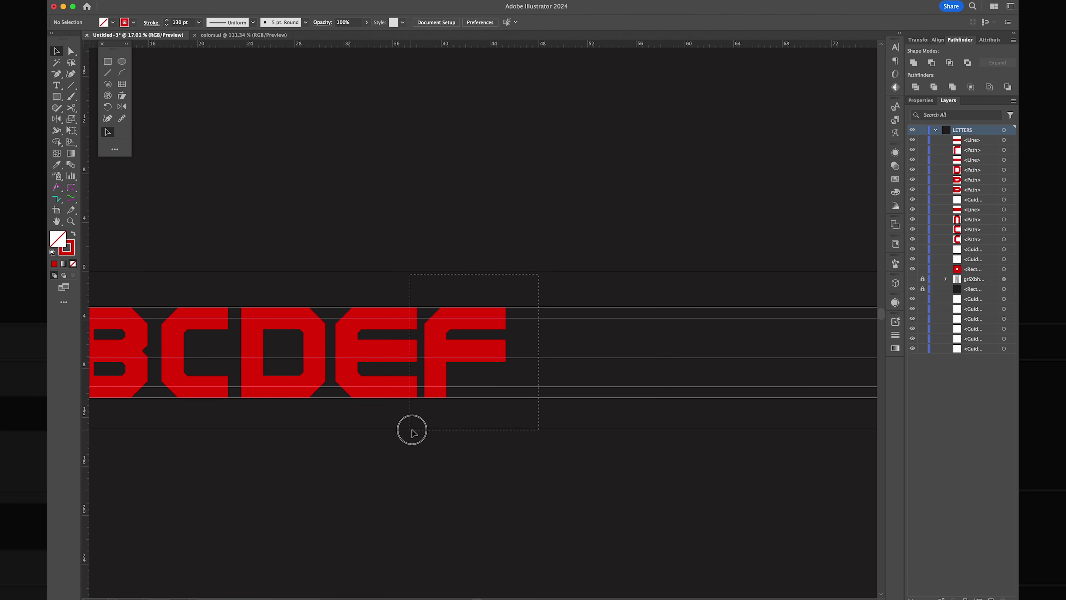
Copy the C to the right of the F
{"action": "scroll", "coordinate": [378, 399], "scroll_direction": "down", "scroll_amount": 2}
{"action": "left_click_drag", "start_coordinate": [274, 345], "coordinate": [640, 342]}
{"action": "scroll", "coordinate": [409, 405], "scroll_direction": "right", "scroll_amount": 3}
{"action": "scroll", "coordinate": [436, 381], "scroll_direction": "up", "scroll_amount": 3}
Widen the copied C to about 5.50 in by shifting the ends of its arms outward
{"action": "key", "text": "a"}
{"action": "left_click", "coordinate": [435, 381]}
{"action": "key", "text": "shift+Right"}
{"action": "key", "text": "shift+Right"}
{"action": "key", "text": "shift+Right"}
{"action": "key", "text": "shift+Right"}
{"action": "key", "text": "shift+Right"}
{"action": "key", "text": "shift+Right"}
{"action": "key", "text": "shift+Right"}
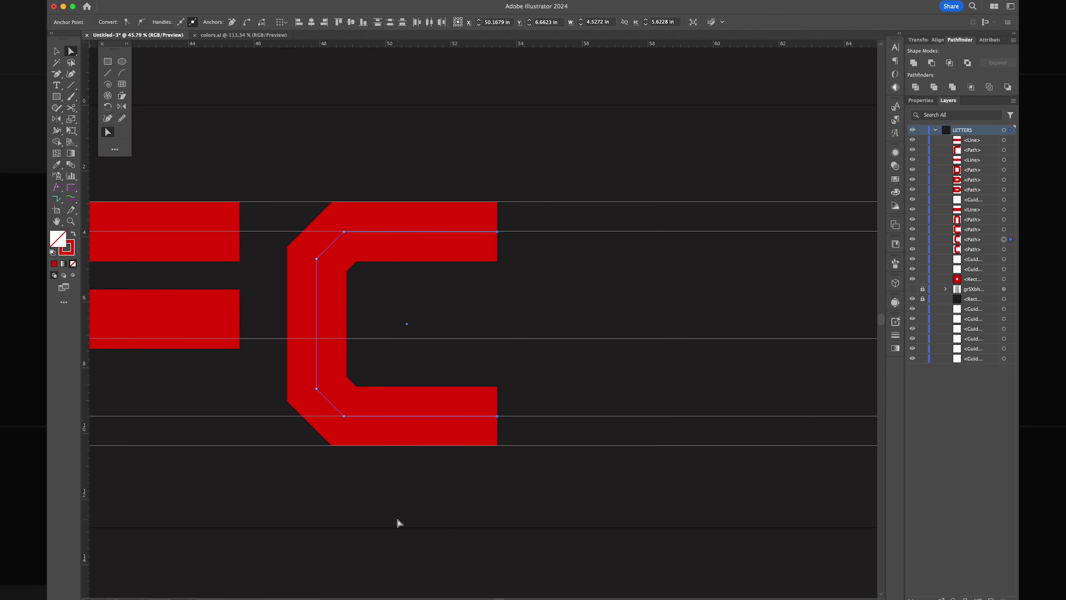
{"action": "left_click", "coordinate": [541, 352]}
{"action": "scroll", "coordinate": [540, 352], "scroll_direction": "left", "scroll_amount": 2}
{"action": "scroll", "coordinate": [541, 352], "scroll_direction": "down", "scroll_amount": 1}
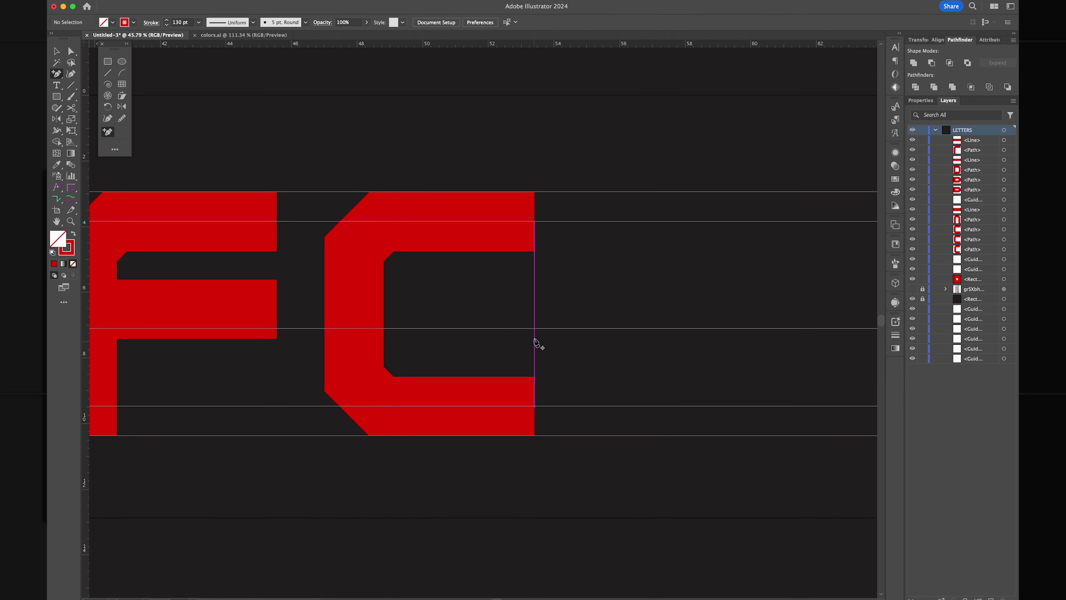
Extend the copied C's path from its lower arm's end up to the middle guide and inward to form a G
{"action": "left_click", "coordinate": [533, 406]}
{"action": "key", "text": "super+semicolon"}
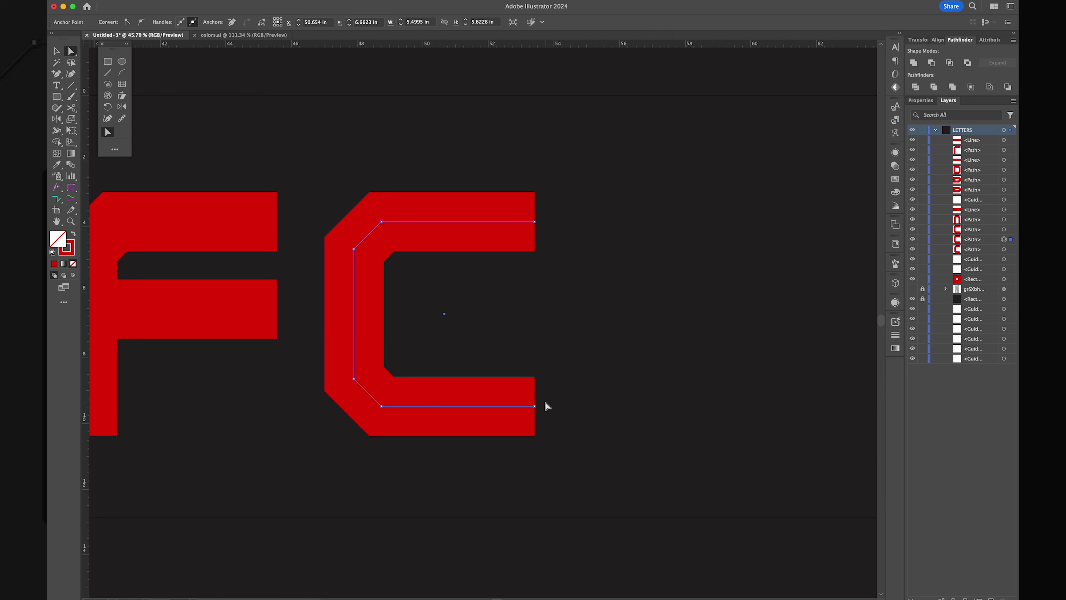
{"action": "key", "text": "p"}
{"action": "left_click", "coordinate": [535, 406]}
{"action": "key", "text": "super+semicolon"}
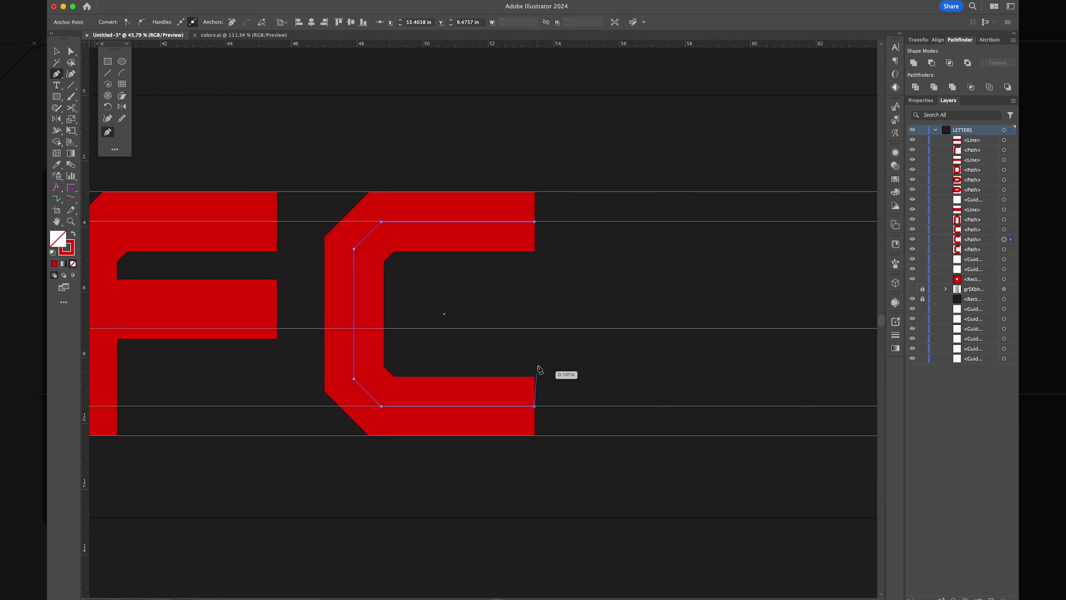
{"action": "left_click", "coordinate": [534, 328]}
{"action": "left_click", "coordinate": [463, 328]}
Shift the G's lower-right segments inward until their outer edge lines up with the end of the top arm
{"action": "left_click", "coordinate": [593, 293]}
{"action": "left_click_drag", "start_coordinate": [593, 293], "coordinate": [420, 420]}
{"action": "left_click_drag", "start_coordinate": [535, 406], "coordinate": [506, 407]}
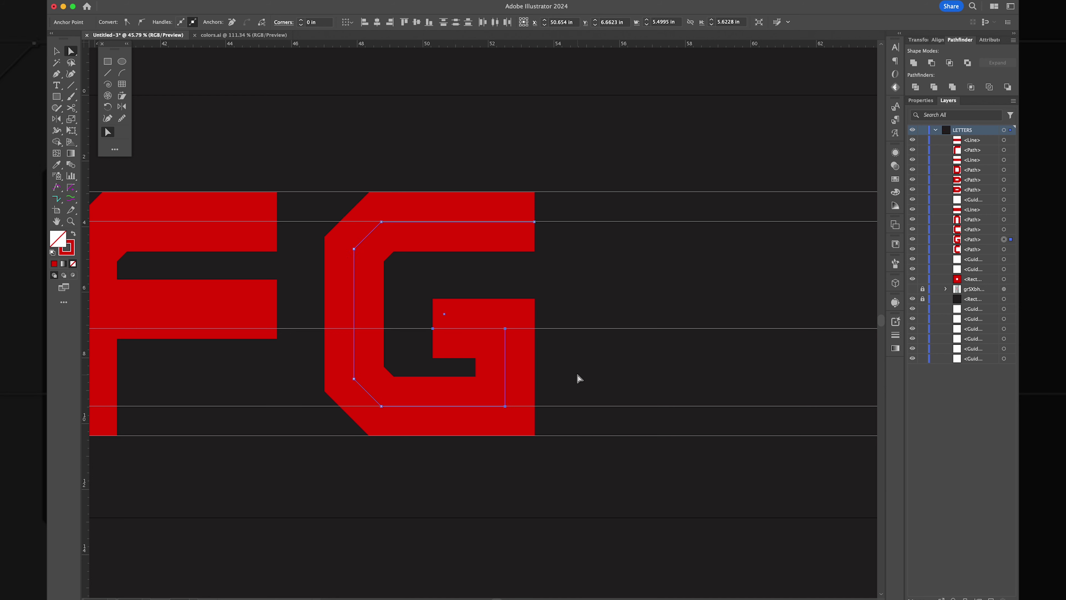
Chamfer the G's lower-right corner, and adjust its right side by raising the inner bar and widening it slightly
{"action": "double_click", "coordinate": [75, 188]}
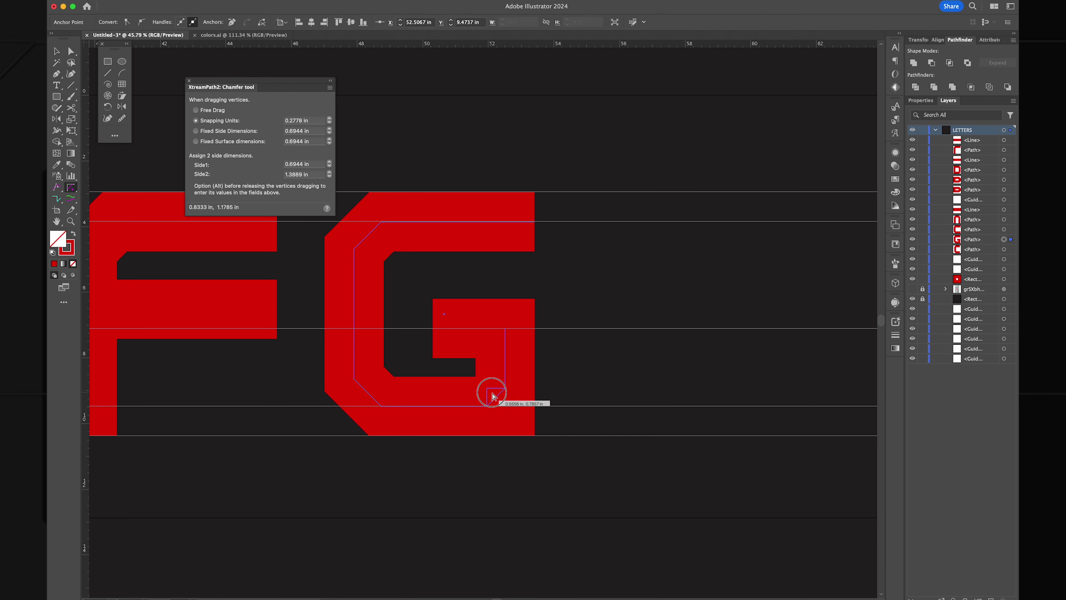
{"action": "left_click_drag", "start_coordinate": [492, 397], "coordinate": [493, 397]}
{"action": "key", "text": "a"}
{"action": "key", "text": "super+z"}
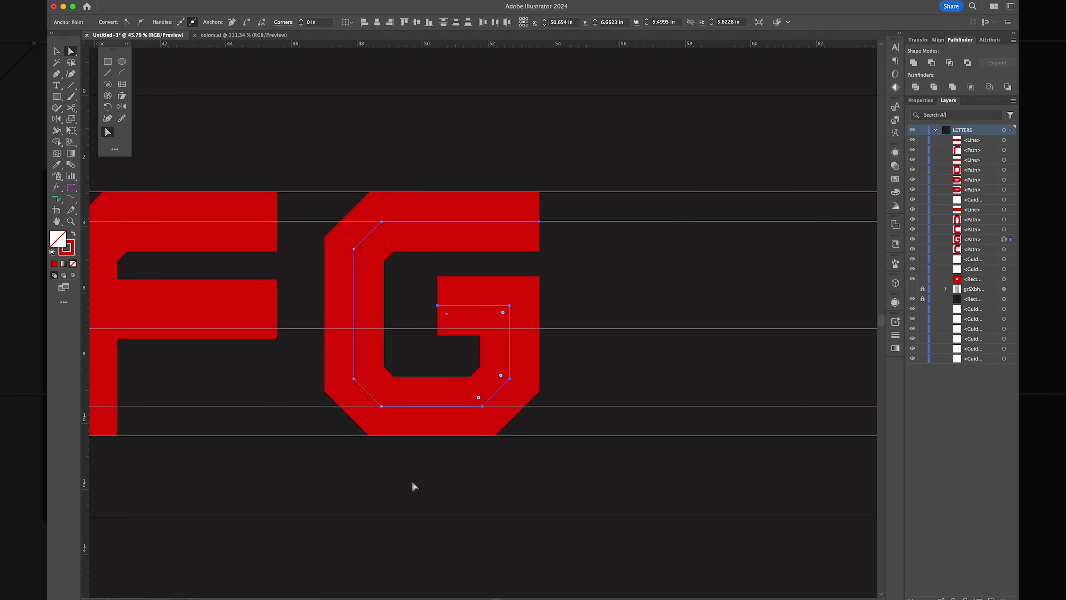
{"action": "key", "text": "super+z"}
{"action": "key", "text": "super+minus"}
Copy the A with its crossbar to the right of the G
{"action": "key", "text": "v"}
{"action": "left_click", "coordinate": [649, 304]}
{"action": "left_click", "coordinate": [606, 332]}
{"action": "scroll", "coordinate": [627, 332], "scroll_direction": "down", "scroll_amount": 5}
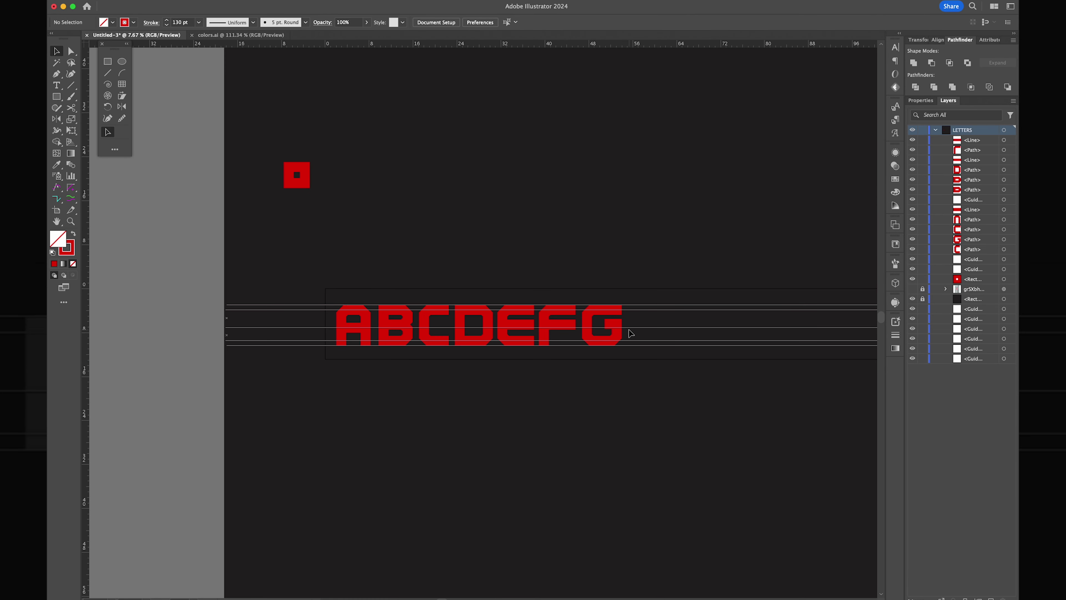
{"action": "left_click_drag", "start_coordinate": [346, 352], "coordinate": [643, 353]}
{"action": "scroll", "coordinate": [634, 336], "scroll_direction": "up", "scroll_amount": 8}
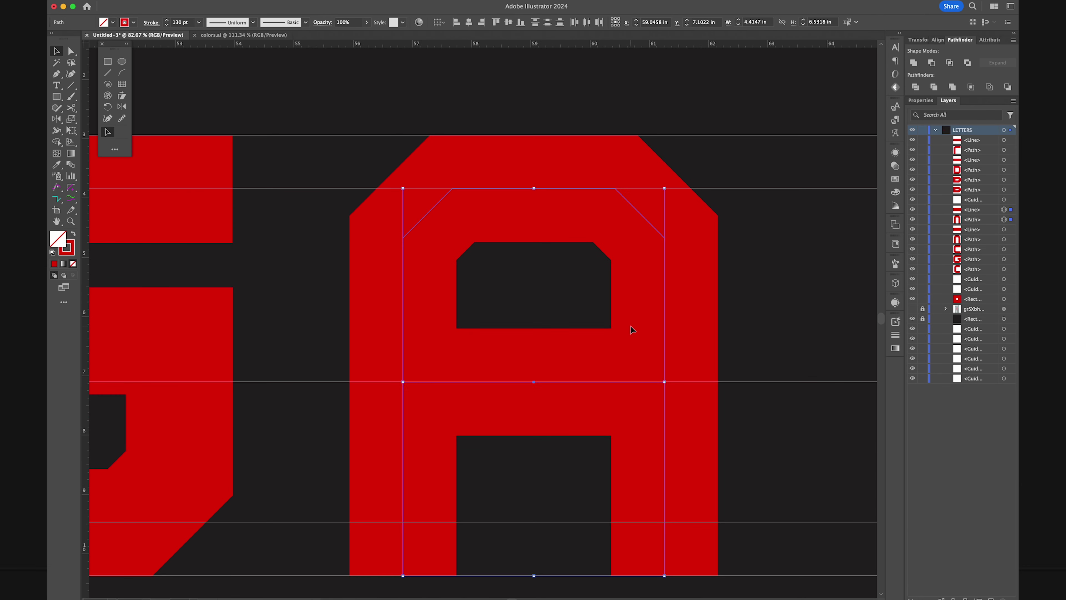
Remove the copied A's top segment and chamfers, and extend both stems straight up to the top guide to form an H
{"action": "key", "text": "a"}
{"action": "left_click", "coordinate": [522, 190]}
{"action": "key", "text": "Delete"}
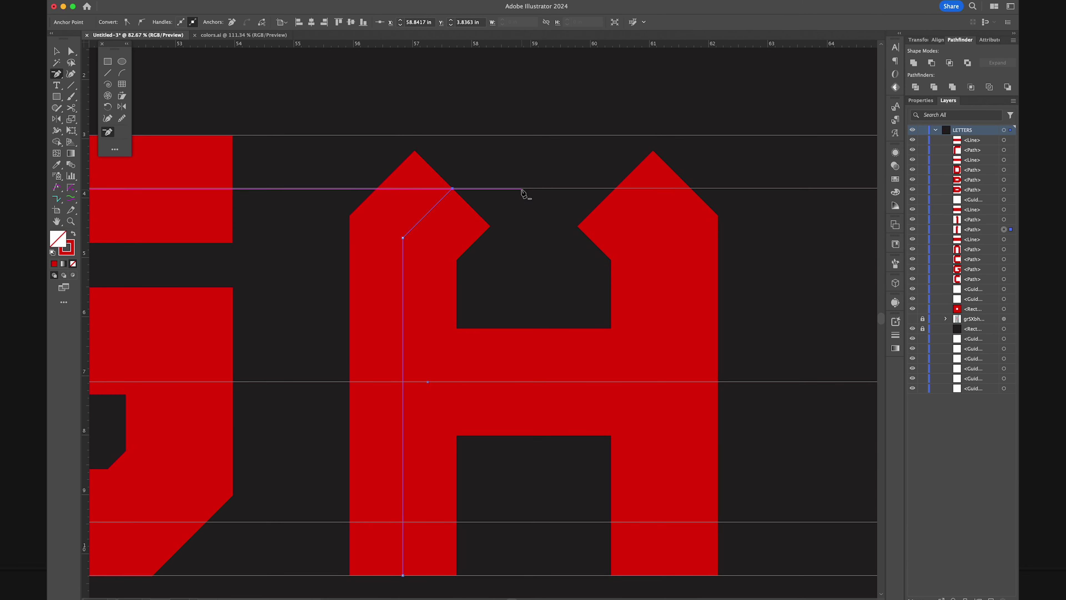
{"action": "key", "text": "p"}
{"action": "left_click", "coordinate": [451, 189]}
{"action": "left_click", "coordinate": [615, 188]}
{"action": "key", "text": "a"}
{"action": "left_click_drag", "start_coordinate": [381, 253], "coordinate": [407, 142]}
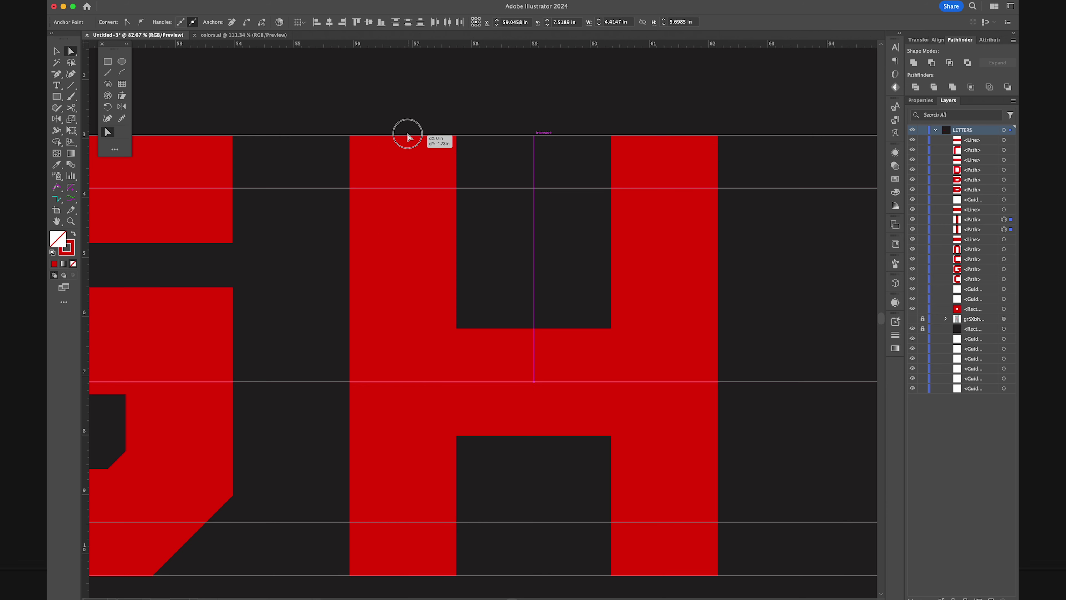
{"action": "left_click", "coordinate": [433, 119]}
Move the H left to tighten its spacing to the G
{"action": "scroll", "coordinate": [435, 117], "scroll_direction": "down", "scroll_amount": 3}
{"action": "left_click_drag", "start_coordinate": [575, 115], "coordinate": [604, 205]}
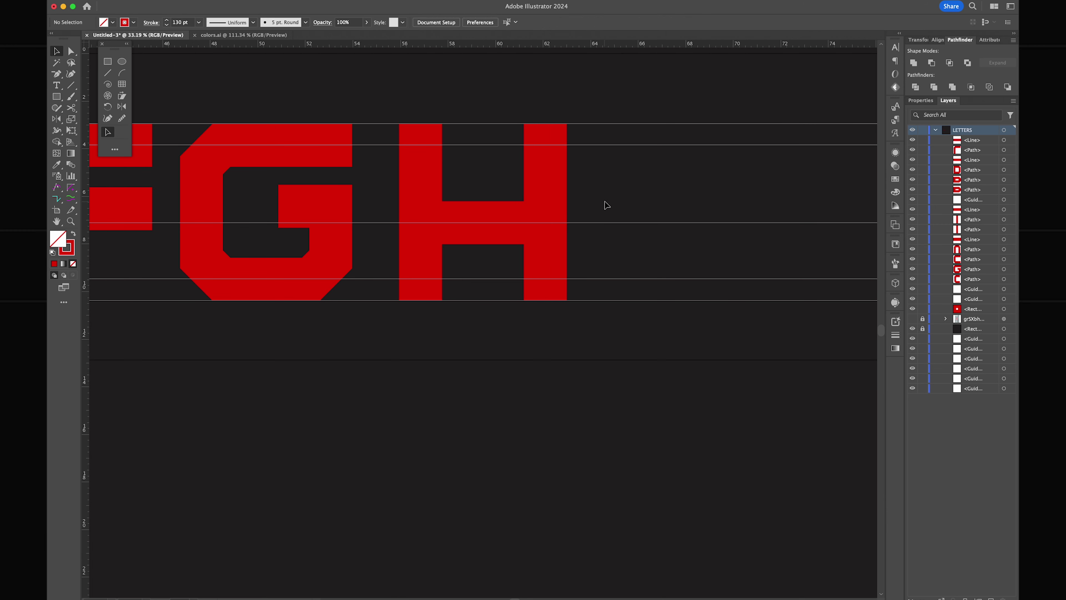
{"action": "key", "text": "v"}
{"action": "scroll", "coordinate": [605, 204], "scroll_direction": "up", "scroll_amount": 4}
{"action": "scroll", "coordinate": [605, 204], "scroll_direction": "left", "scroll_amount": 2}
{"action": "left_click_drag", "start_coordinate": [529, 304], "coordinate": [512, 305]}
Copy the H's left stem to the right of the H as an I
{"action": "left_click", "coordinate": [435, 286]}
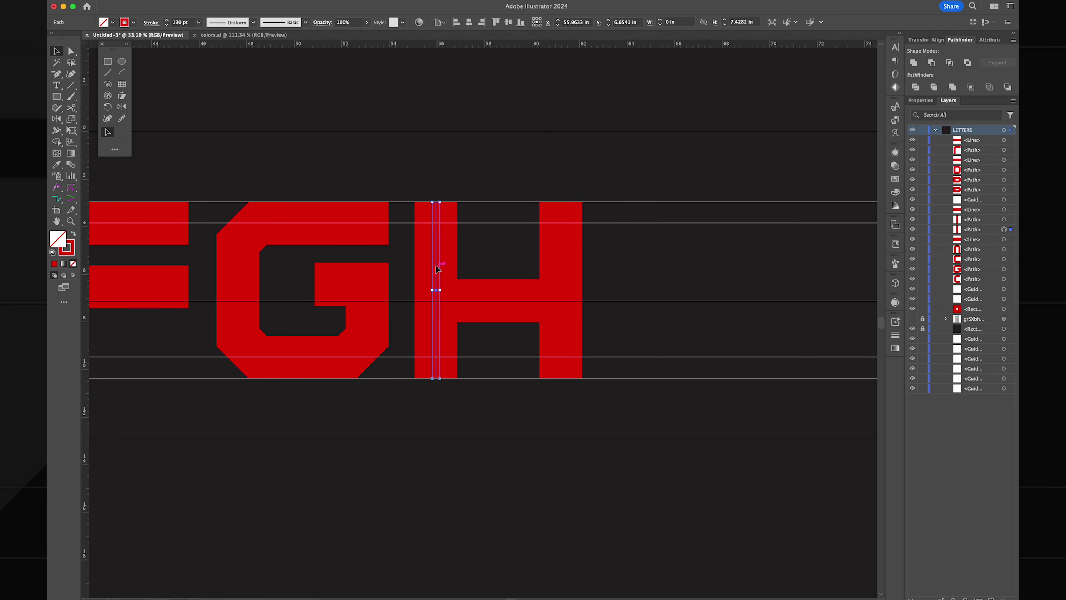
{"action": "left_click_drag", "start_coordinate": [435, 286], "coordinate": [659, 284]}
{"action": "left_click", "coordinate": [709, 277]}
Copy the G to the right of the I and reflect the copy across the vertical axis
{"action": "scroll", "coordinate": [708, 277], "scroll_direction": "down", "scroll_amount": 3}
{"action": "left_click", "coordinate": [447, 328]}
{"action": "left_click_drag", "start_coordinate": [446, 328], "coordinate": [673, 341]}
{"action": "scroll", "coordinate": [649, 343], "scroll_direction": "up", "scroll_amount": 3}
{"action": "scroll", "coordinate": [649, 342], "scroll_direction": "up", "scroll_amount": 2}
{"action": "key", "text": "o"}
{"action": "key", "text": "Return"}
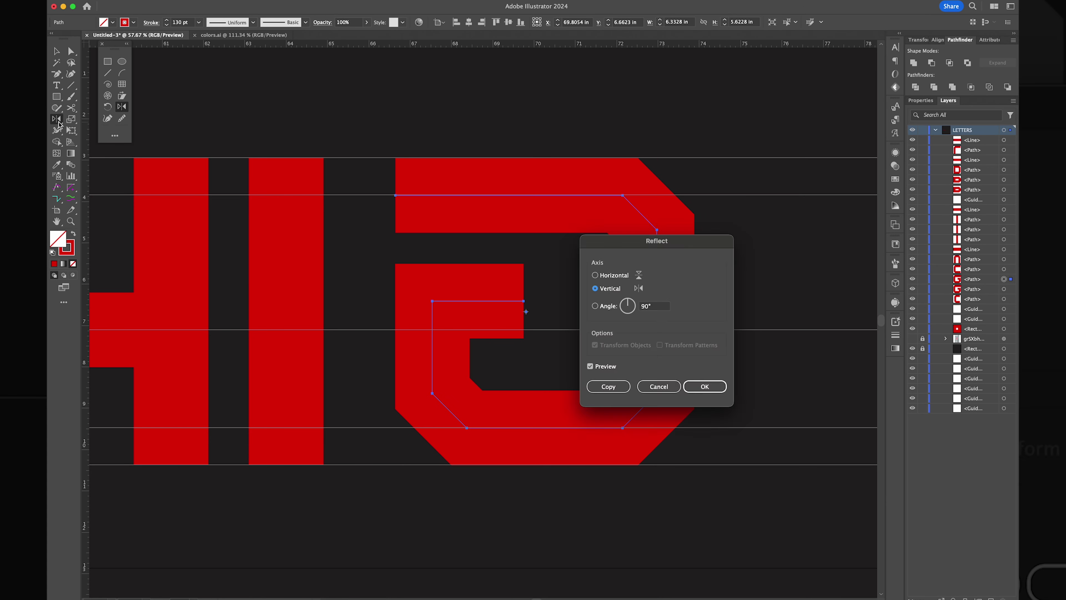
{"action": "key", "text": "Return"}
Remove the mirrored G's top arm and inner bar, and extend its right stem up to the top guide to form a J
{"action": "key", "text": "p"}
{"action": "key", "text": "Delete"}
{"action": "key", "text": "a"}
{"action": "left_click_drag", "start_coordinate": [657, 230], "coordinate": [657, 159]}
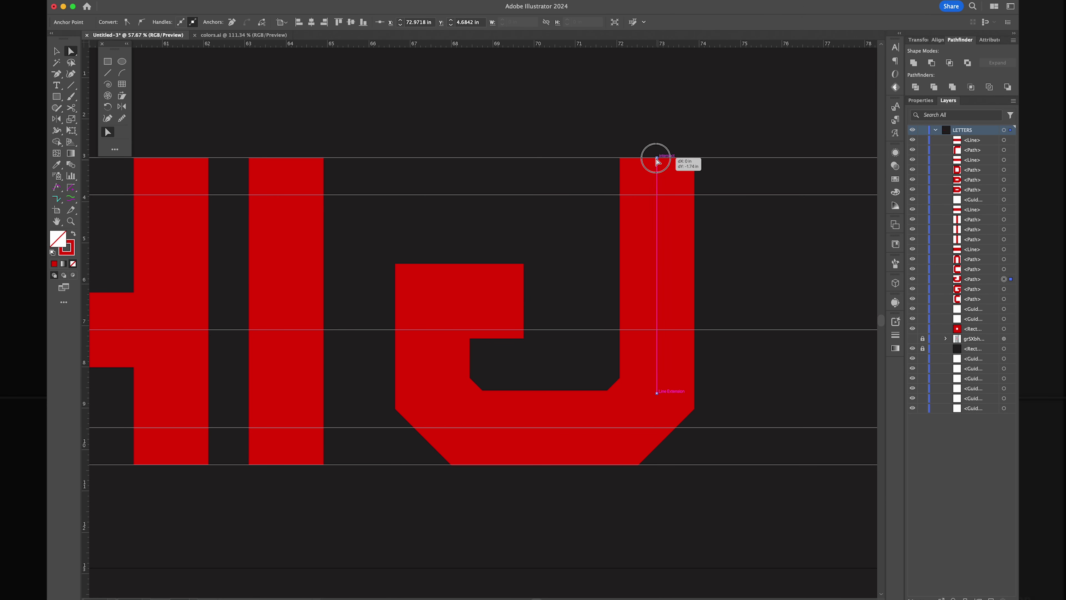
{"action": "key", "text": "Delete"}
{"action": "key", "text": "v"}
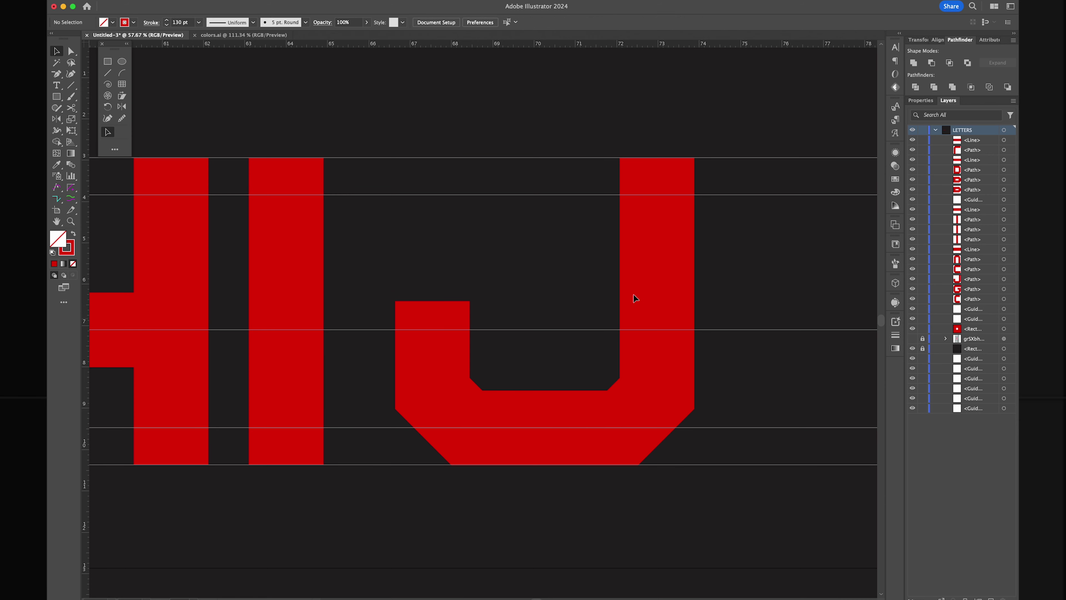
Shift the J closer to the I and copy the B to the right of the J
{"action": "left_click_drag", "start_coordinate": [633, 294], "coordinate": [605, 294]}
{"action": "scroll", "coordinate": [424, 505], "scroll_direction": "down", "scroll_amount": 4}
{"action": "left_click_drag", "start_coordinate": [252, 294], "coordinate": [588, 311]}
{"action": "scroll", "coordinate": [587, 311], "scroll_direction": "up", "scroll_amount": 4}
{"action": "scroll", "coordinate": [586, 310], "scroll_direction": "up", "scroll_amount": 5}
{"action": "scroll", "coordinate": [588, 310], "scroll_direction": "down", "scroll_amount": 4}
Remove the top segment of the copied B's upper bowl and the bottom segment of its lower bowl, along with their outer chamfers
{"action": "key", "text": "a"}
{"action": "left_click", "coordinate": [506, 171]}
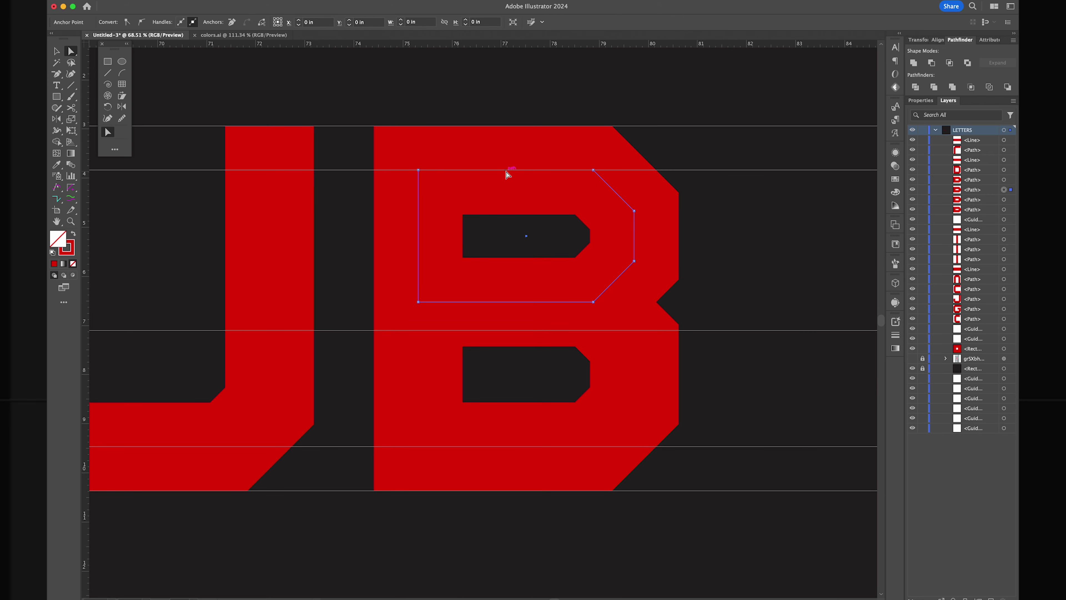
{"action": "left_click", "coordinate": [506, 171]}
{"action": "key", "text": "p"}
{"action": "left_click", "coordinate": [507, 449]}
{"action": "key", "text": "p"}
{"action": "key", "text": "Delete"}
{"action": "left_click", "coordinate": [601, 181]}
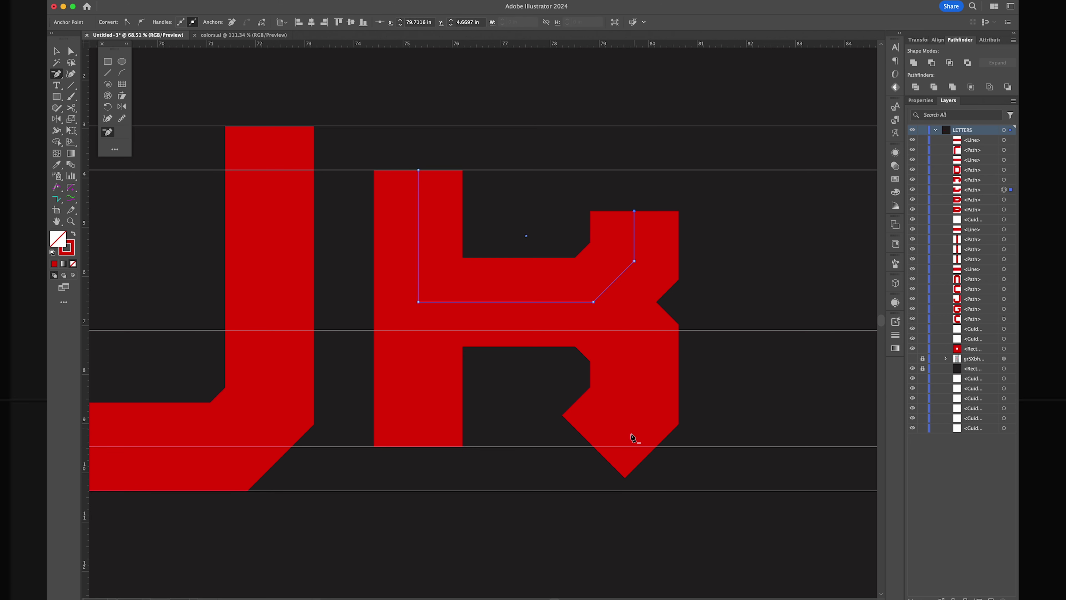
{"action": "left_click", "coordinate": [593, 447]}
Extend the open ends of both bowls straight to the top and bottom outer guides to form a K
{"action": "left_click_drag", "start_coordinate": [599, 240], "coordinate": [599, 238]}
{"action": "left_click_drag", "start_coordinate": [634, 211], "coordinate": [634, 126]}
{"action": "left_click_drag", "start_coordinate": [419, 170], "coordinate": [419, 125]}
{"action": "left_click_drag", "start_coordinate": [419, 447], "coordinate": [418, 492]}
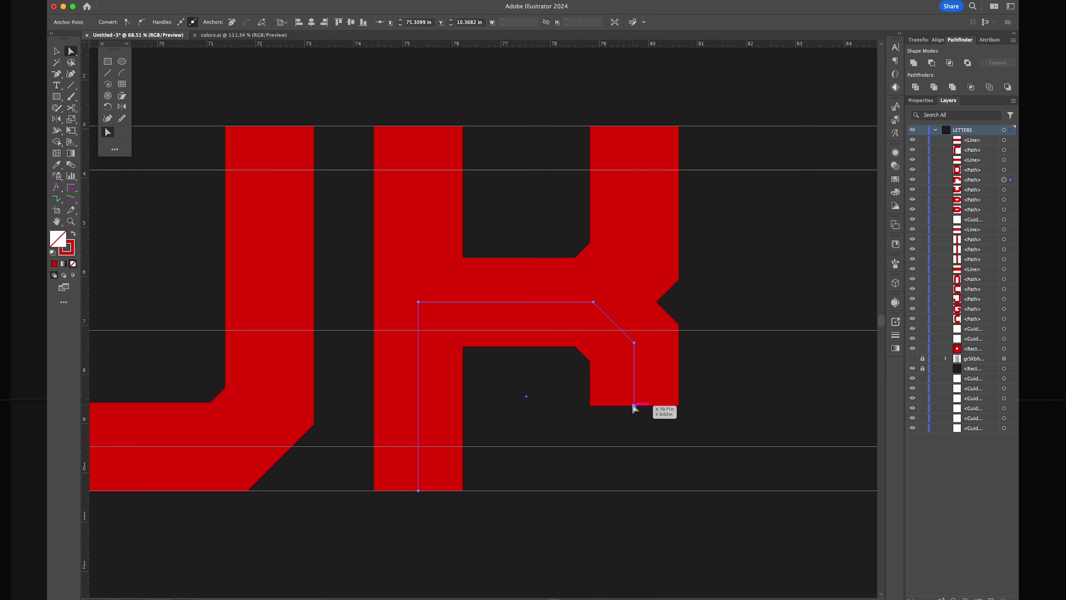
{"action": "left_click_drag", "start_coordinate": [634, 406], "coordinate": [635, 492]}
{"action": "left_click", "coordinate": [608, 287]}
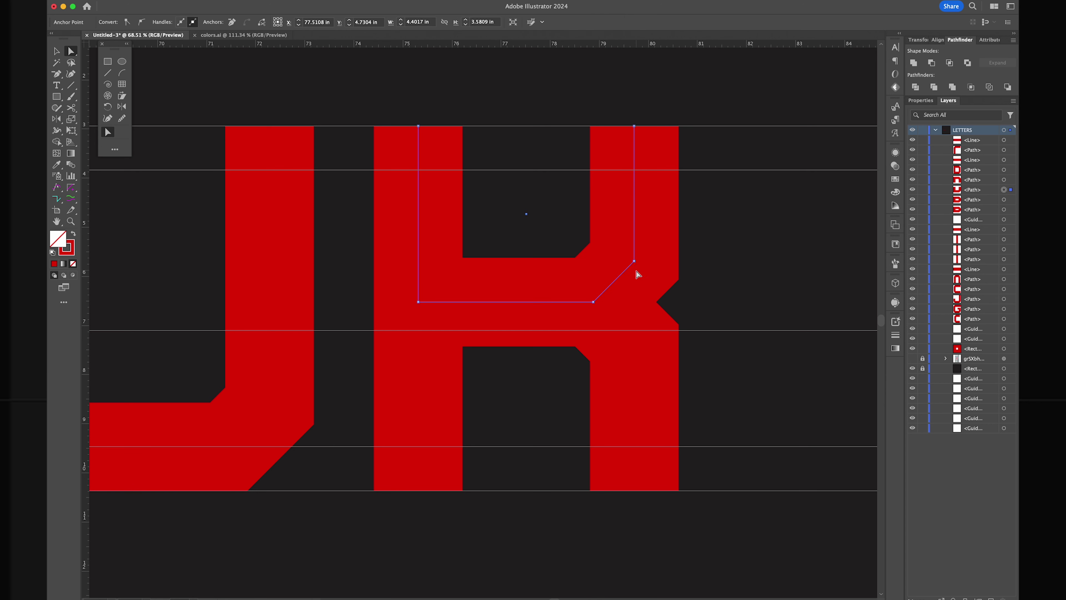
Reshape the K's upper arm into a longer diagonal by raising its outer corner and moving its inner corner toward the stem
{"action": "key", "text": "super+shift+a"}
{"action": "scroll", "coordinate": [624, 255], "scroll_direction": "down", "scroll_amount": 5}
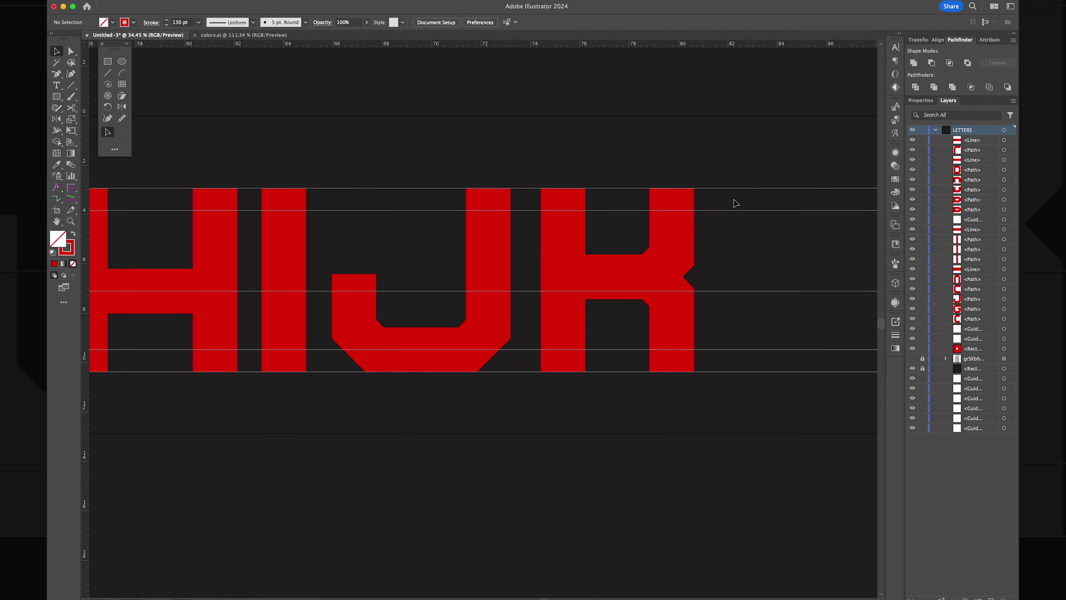
{"action": "scroll", "coordinate": [623, 255], "scroll_direction": "up", "scroll_amount": 3}
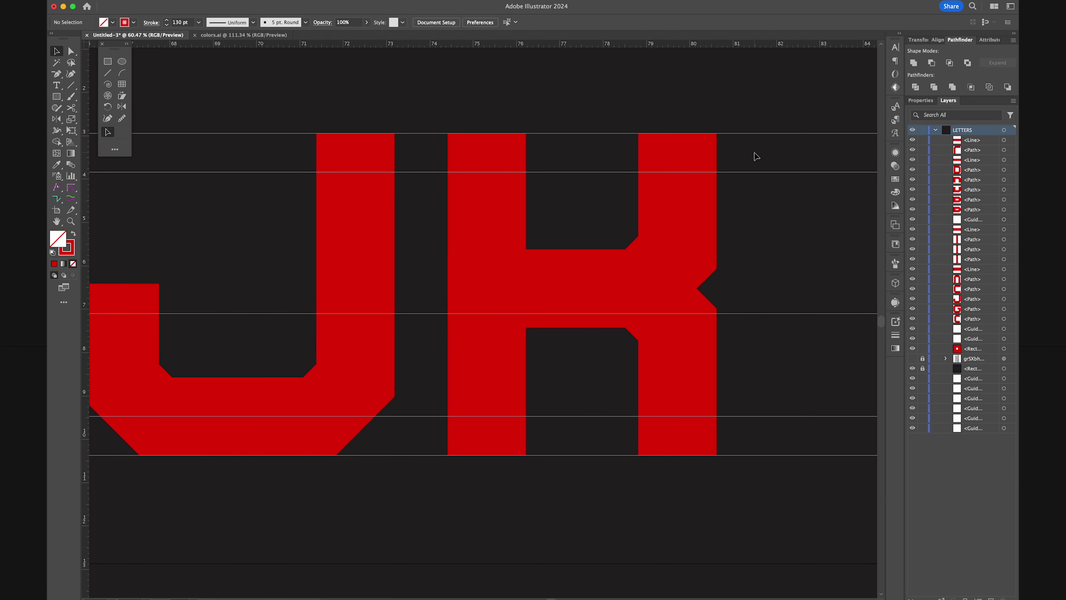
{"action": "left_click_drag", "start_coordinate": [674, 264], "coordinate": [678, 213]}
{"action": "left_click_drag", "start_coordinate": [642, 288], "coordinate": [575, 288]}
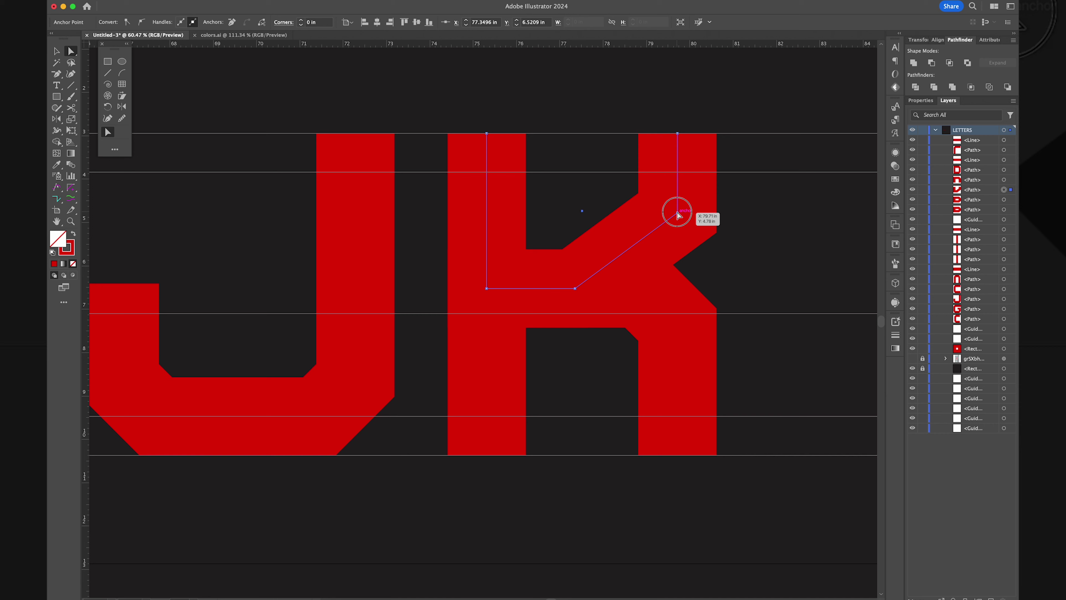
Try to reshape the K's lower leg by moving its chamfer anchor points
{"action": "left_click", "coordinate": [678, 325]}
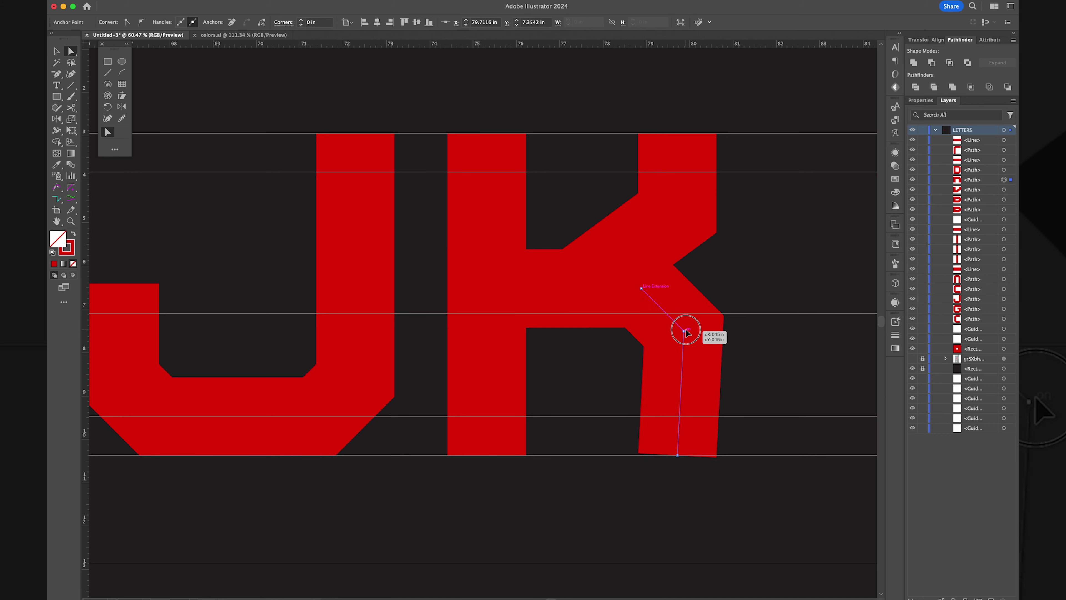
{"action": "left_click_drag", "start_coordinate": [642, 288], "coordinate": [662, 279]}
{"action": "key", "text": "ctrl+z"}
{"action": "scroll", "coordinate": [672, 303], "scroll_direction": "down", "scroll_amount": 3}
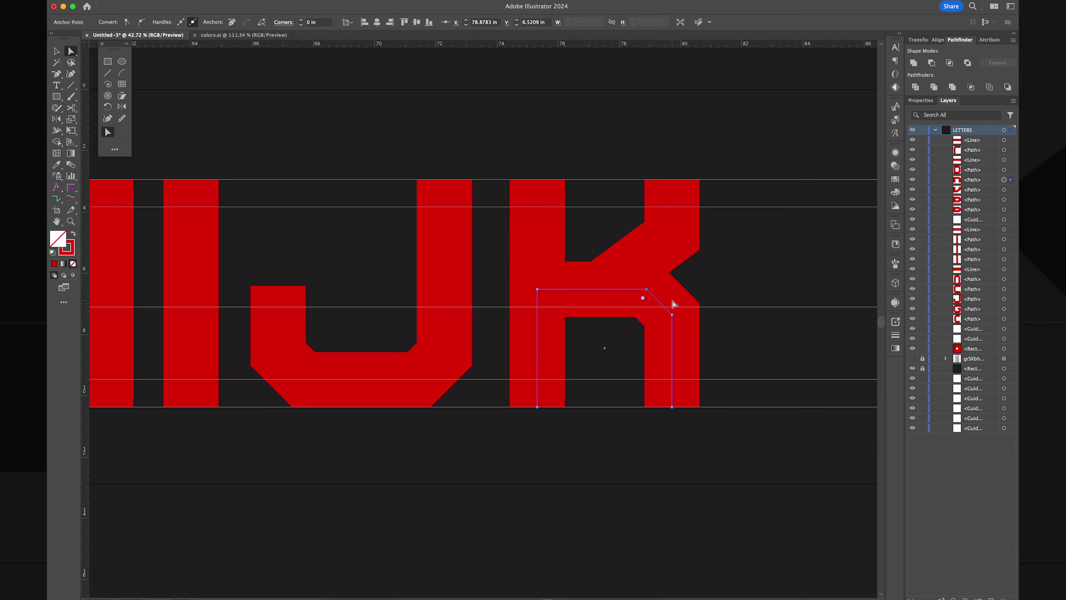
{"action": "scroll", "coordinate": [678, 335], "scroll_direction": "up", "scroll_amount": 3}
{"action": "left_click", "coordinate": [762, 298]}
{"action": "scroll", "coordinate": [657, 302], "scroll_direction": "down", "scroll_amount": 3}
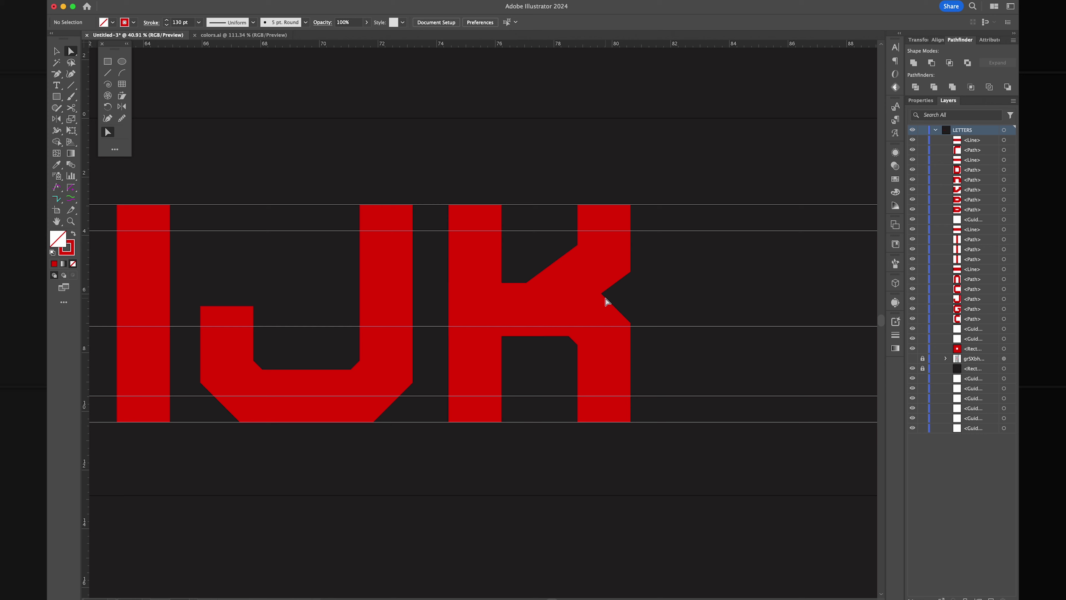
Place a copy of the J to the right of the K
{"action": "scroll", "coordinate": [606, 332], "scroll_direction": "down", "scroll_amount": 1}
{"action": "left_click_drag", "start_coordinate": [310, 422], "coordinate": [311, 421]}
{"action": "scroll", "coordinate": [311, 422], "scroll_direction": "right", "scroll_amount": 3}
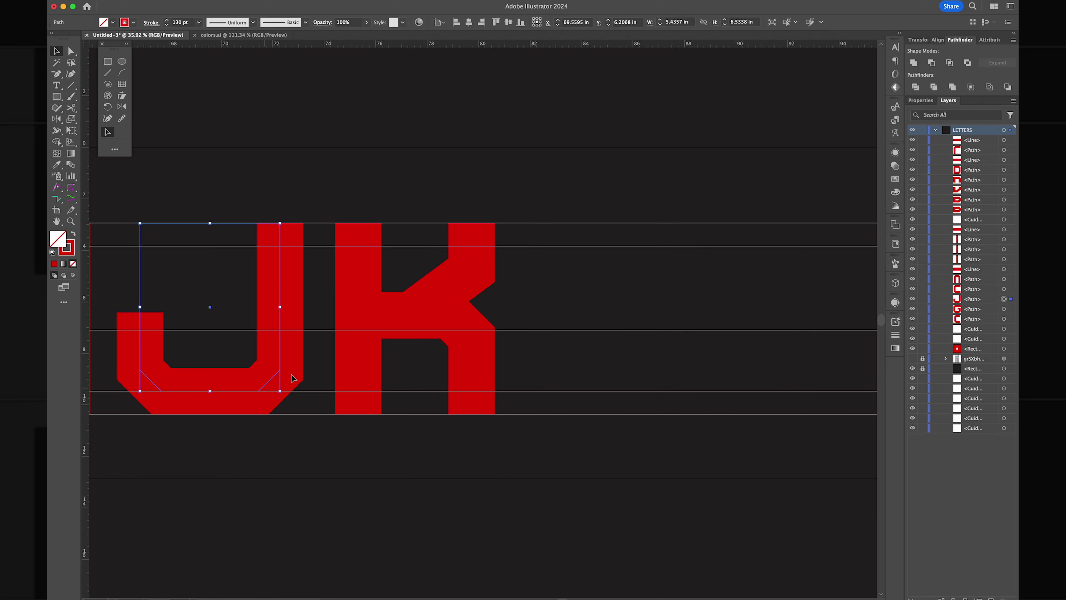
{"action": "left_click", "coordinate": [329, 422]}
{"action": "key", "text": "v"}
{"action": "left_click", "coordinate": [269, 336]}
{"action": "left_click_drag", "start_coordinate": [192, 374], "coordinate": [587, 374]}
Mirror the copied J left to right and nudge it farther away from the K
{"action": "scroll", "coordinate": [588, 373], "scroll_direction": "right", "scroll_amount": 3}
{"action": "double_click", "coordinate": [55, 121]}
{"action": "key", "text": "Return"}
{"action": "key", "text": "shift+Right"}
{"action": "key", "text": "shift+Right"}
{"action": "key", "text": "shift+Right"}
{"action": "key", "text": "shift+Right"}
{"action": "key", "text": "shift+Right"}
{"action": "key", "text": "shift+Right"}
Delete the short upturned end and its chamfer from the mirrored J and extend the foot to the right to form an L
{"action": "key", "text": "p"}
{"action": "left_click", "coordinate": [558, 336]}
{"action": "left_click", "coordinate": [559, 394]}
{"action": "key", "text": "a"}
{"action": "key", "text": "shift+Right"}
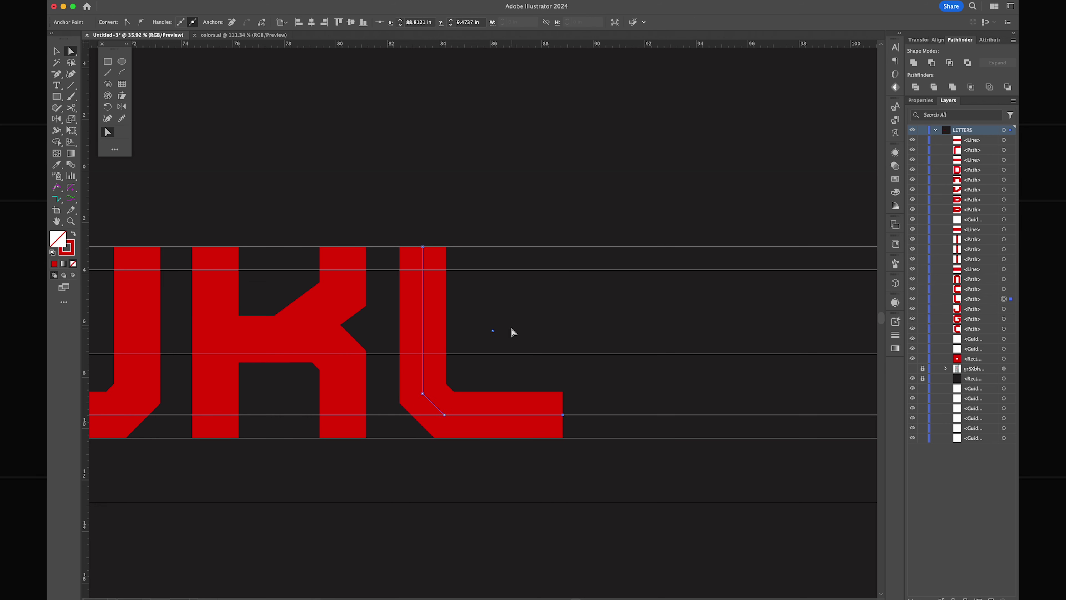
Copy the A's outer arch to the right of the L and duplicate it with a shared middle stem to start an M
{"action": "scroll", "coordinate": [510, 325], "scroll_direction": "down", "scroll_amount": 6}
{"action": "key", "text": "v"}
{"action": "left_click", "coordinate": [145, 334]}
{"action": "key", "text": "super+z"}
{"action": "left_click_drag", "start_coordinate": [153, 332], "coordinate": [543, 345]}
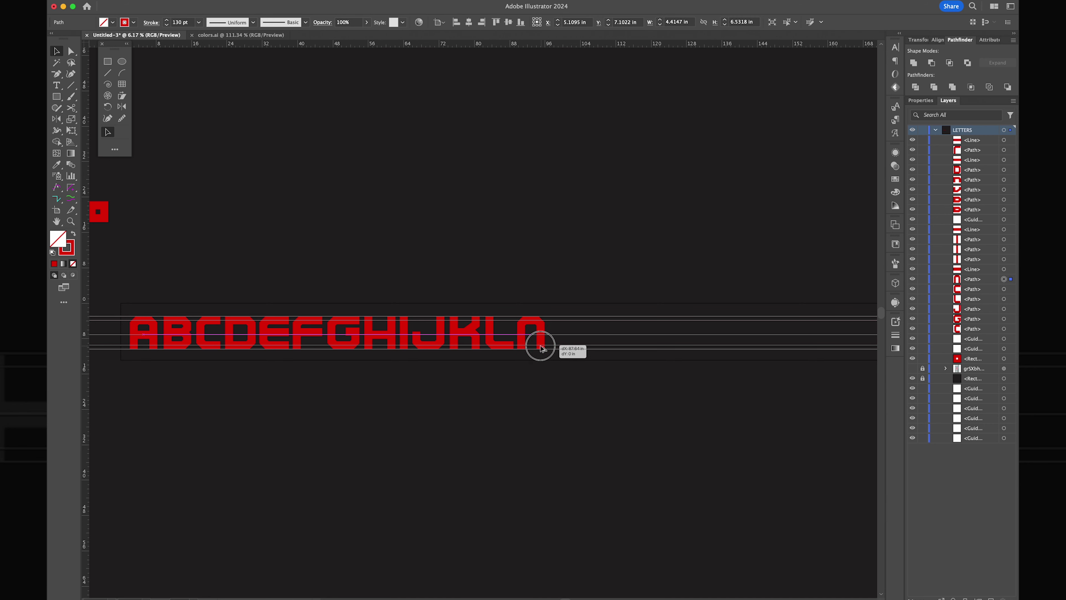
{"action": "scroll", "coordinate": [539, 336], "scroll_direction": "up", "scroll_amount": 6}
{"action": "key", "text": "a"}
{"action": "scroll", "coordinate": [573, 362], "scroll_direction": "right", "scroll_amount": 2}
{"action": "left_click_drag", "start_coordinate": [416, 295], "coordinate": [629, 297]}
{"action": "scroll", "coordinate": [526, 321], "scroll_direction": "up", "scroll_amount": 2}
Enlarge the two inner chamfers where the M's arches meet at the middle stem
{"action": "left_click_drag", "start_coordinate": [403, 331], "coordinate": [441, 312]}
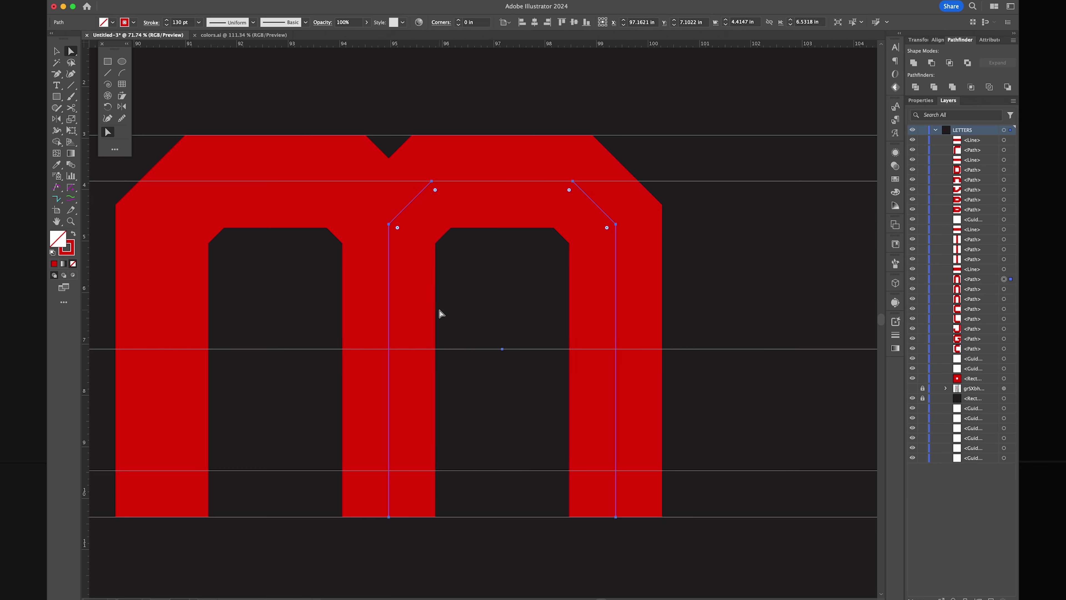
{"action": "scroll", "coordinate": [499, 288], "scroll_direction": "down", "scroll_amount": 3}
{"action": "left_click", "coordinate": [498, 289]}
{"action": "left_click_drag", "start_coordinate": [383, 263], "coordinate": [414, 293]}
{"action": "left_click", "coordinate": [440, 243]}
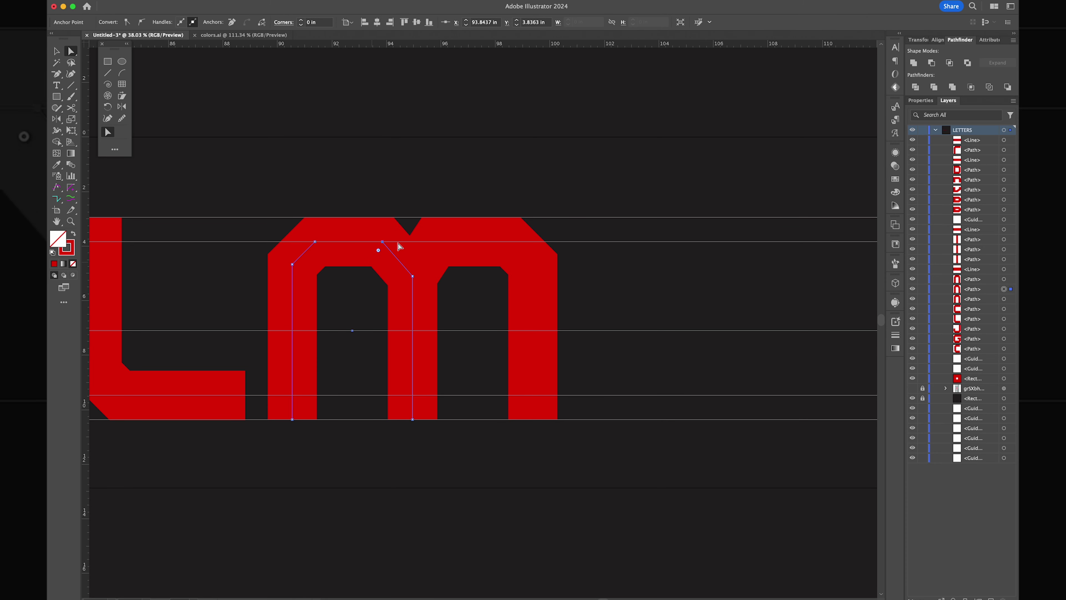
Widen the M by nudging its middle and right parts outward, and shift it away from the L
{"action": "left_click_drag", "start_coordinate": [618, 189], "coordinate": [371, 434]}
{"action": "key", "text": "shift+Right"}
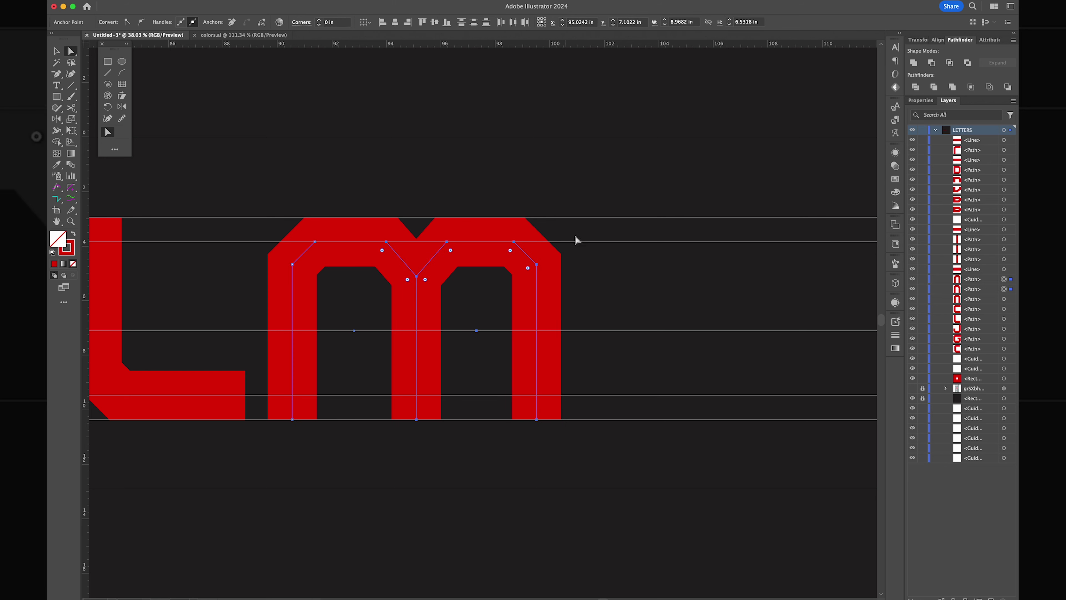
{"action": "key", "text": "shift+Right"}
{"action": "left_click", "coordinate": [484, 479]}
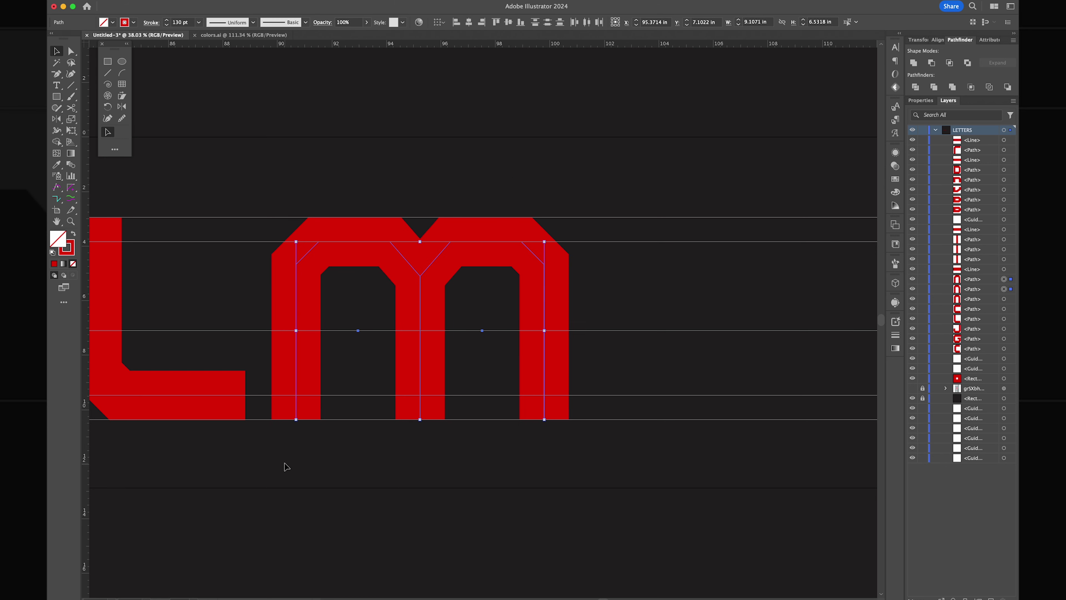
{"action": "scroll", "coordinate": [364, 488], "scroll_direction": "down", "scroll_amount": 5}
{"action": "scroll", "coordinate": [306, 362], "scroll_direction": "right", "scroll_amount": 5}
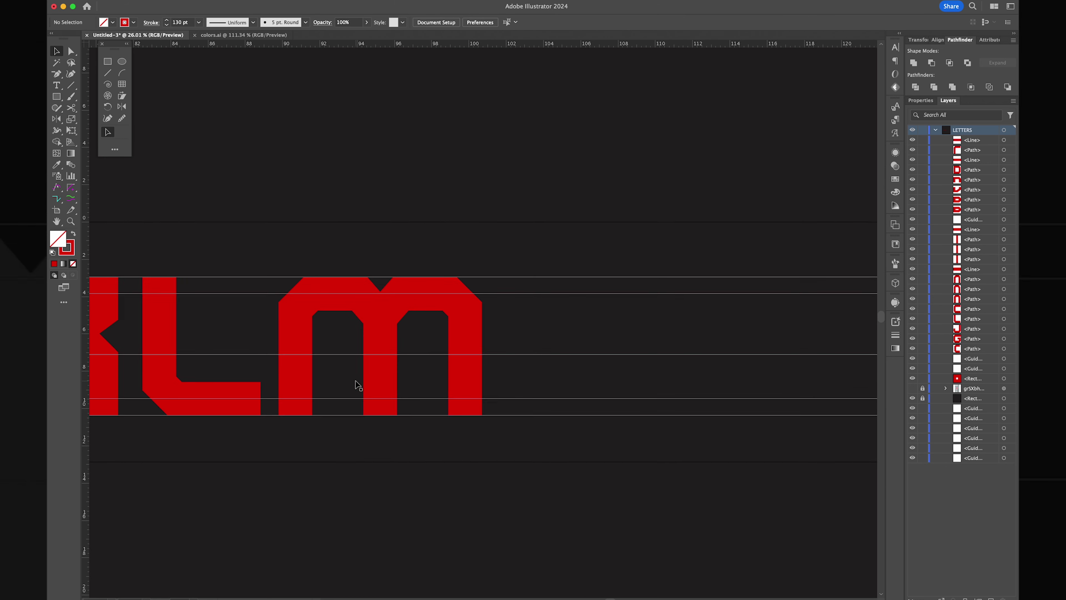
Copy the M's left arch to its right and turn the copy's upper-left chamfer into a square corner to form an N
{"action": "left_click", "coordinate": [357, 383]}
{"action": "left_click_drag", "start_coordinate": [291, 345], "coordinate": [508, 345]}
{"action": "scroll", "coordinate": [521, 335], "scroll_direction": "up", "scroll_amount": 3}
{"action": "key", "text": "p"}
{"action": "left_click", "coordinate": [518, 263]}
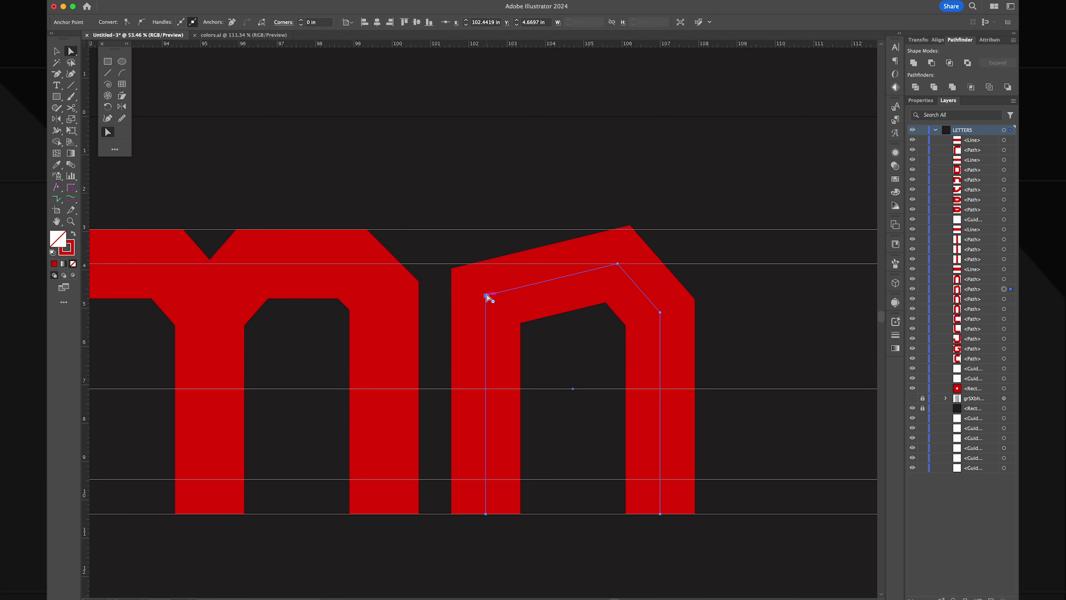
{"action": "key", "text": "a"}
{"action": "left_click_drag", "start_coordinate": [486, 295], "coordinate": [486, 265]}
Widen the N by nudging its right leg and chamfer outward
{"action": "scroll", "coordinate": [558, 294], "scroll_direction": "right", "scroll_amount": 5}
{"action": "key", "text": "shift+Right"}
{"action": "key", "text": "shift+Right"}
{"action": "key", "text": "shift+Right"}
{"action": "key", "text": "shift+Right"}
{"action": "key", "text": "shift+Right"}
{"action": "left_click", "coordinate": [475, 583]}
Draw a 5.631 in square to the right of the N, spanning the upper and lower inner guides
{"action": "scroll", "coordinate": [488, 459], "scroll_direction": "down", "scroll_amount": 10}
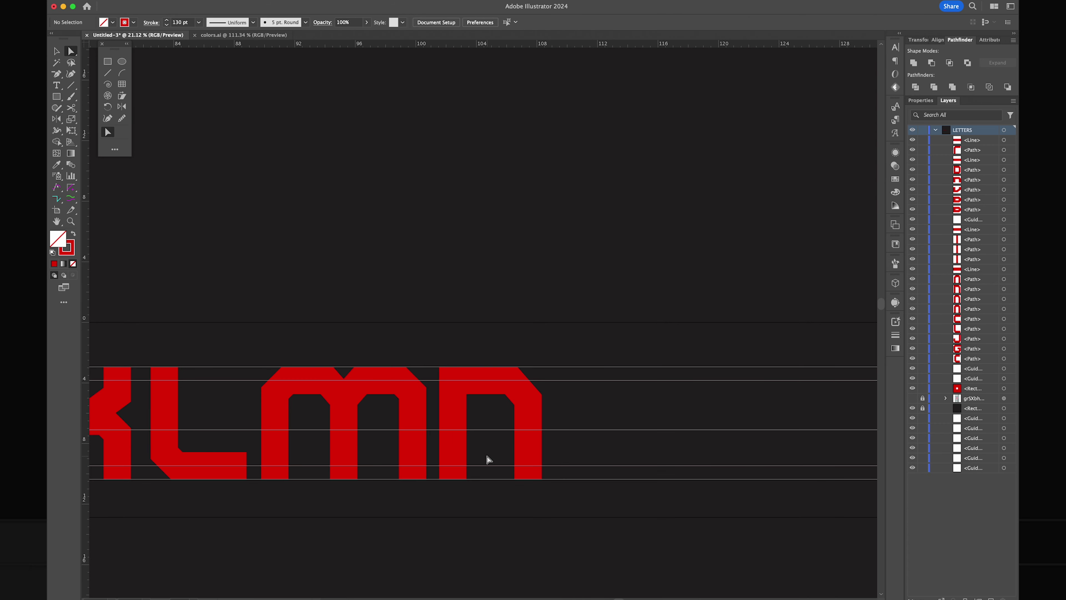
{"action": "scroll", "coordinate": [615, 334], "scroll_direction": "up", "scroll_amount": 5}
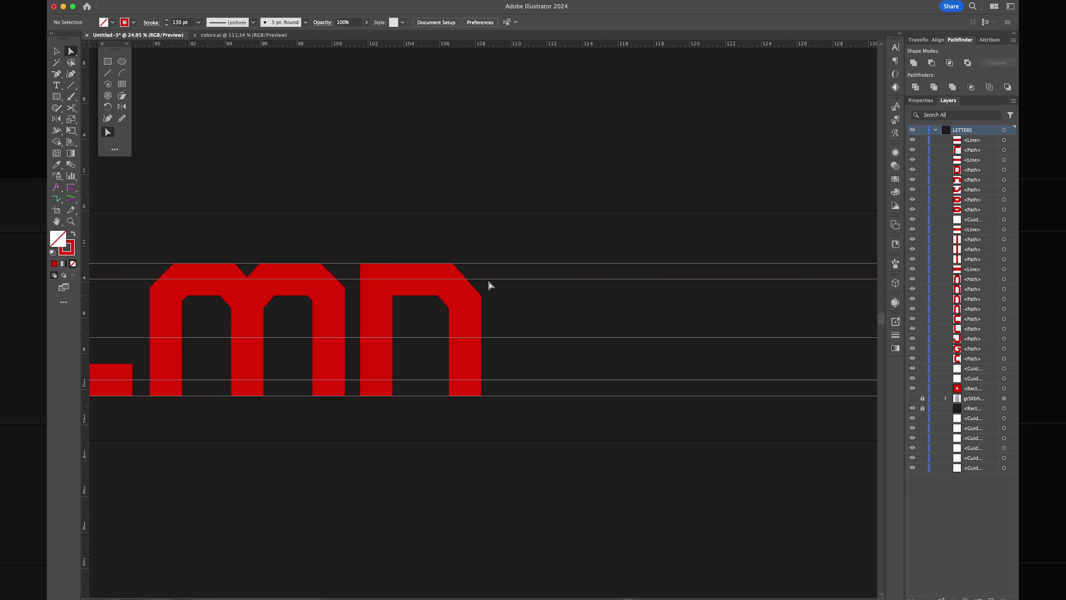
{"action": "scroll", "coordinate": [504, 364], "scroll_direction": "up", "scroll_amount": 5}
{"action": "key", "text": "m"}
{"action": "mouse_move", "coordinate": [533, 226]}
{"action": "left_mouse_down"}
{"action": "mouse_move", "coordinate": [602, 386]}
{"action": "mouse_move", "coordinate": [633, 407]}
{"action": "left_mouse_up"}
{"action": "scroll", "coordinate": [633, 407], "scroll_direction": "right", "scroll_amount": 3}
Chamfer all four corners of the square by 0.8333 in to form an O
{"action": "key", "text": "shift+c"}
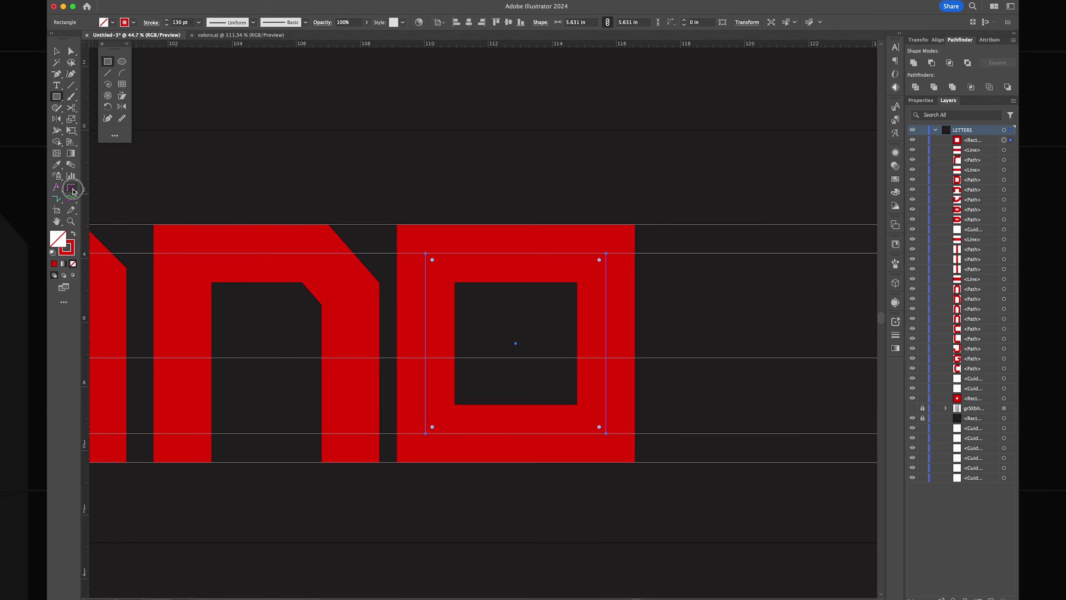
{"action": "left_click_drag", "start_coordinate": [438, 268], "coordinate": [438, 267]}
{"action": "left_click_drag", "start_coordinate": [608, 255], "coordinate": [593, 267]}
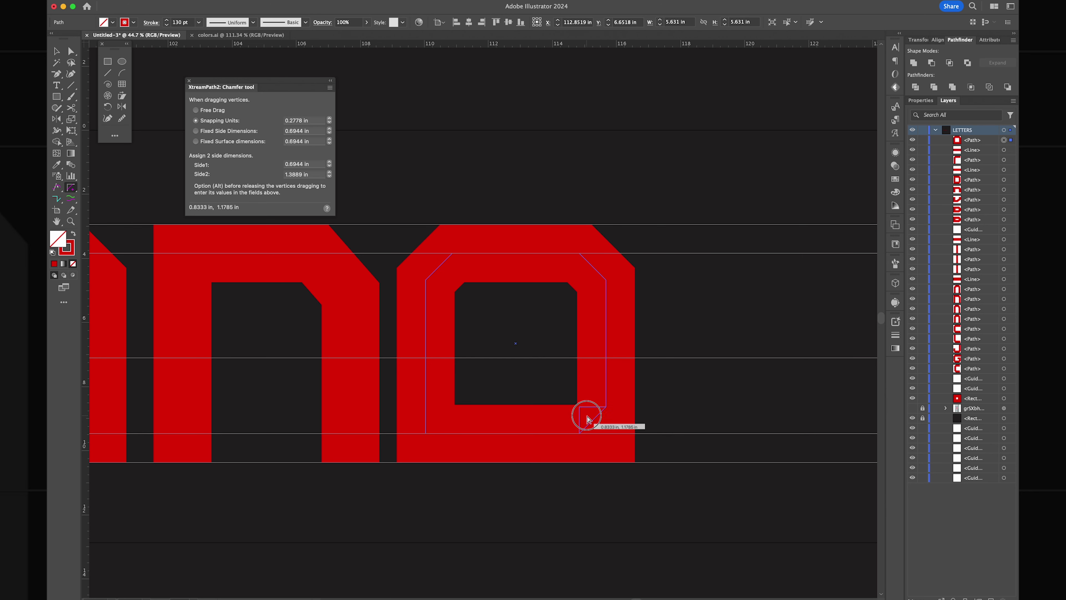
{"action": "left_click_drag", "start_coordinate": [589, 421], "coordinate": [590, 422]}
{"action": "left_click_drag", "start_coordinate": [442, 425], "coordinate": [441, 425]}
{"action": "key", "text": "a"}
{"action": "left_click", "coordinate": [538, 333]}
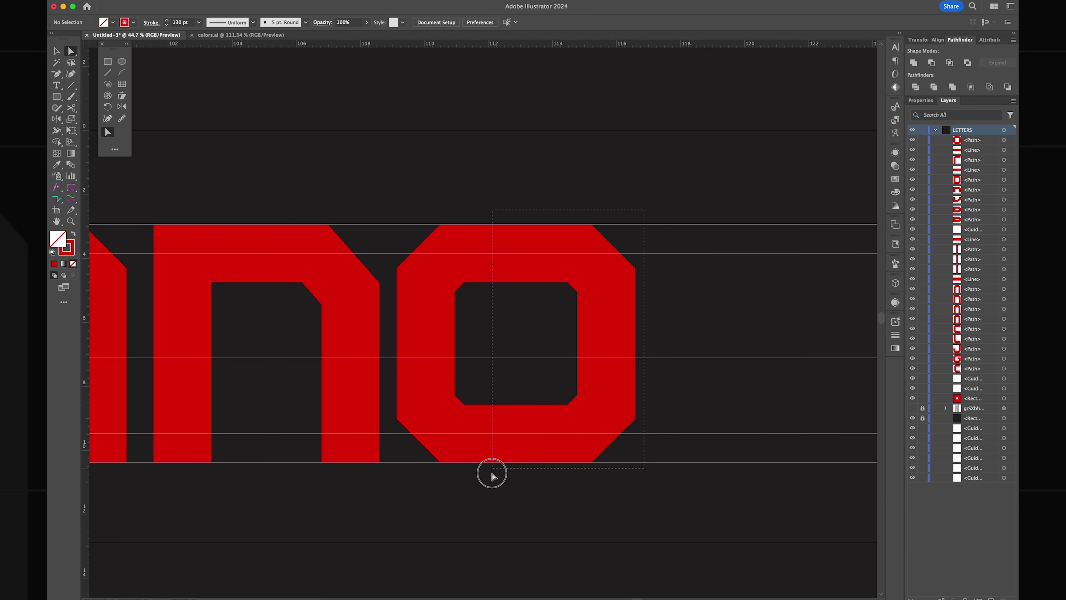
Copy both bowls of the B to the right of the O
{"action": "scroll", "coordinate": [662, 257], "scroll_direction": "down", "scroll_amount": 1}
{"action": "scroll", "coordinate": [632, 332], "scroll_direction": "down", "scroll_amount": 5}
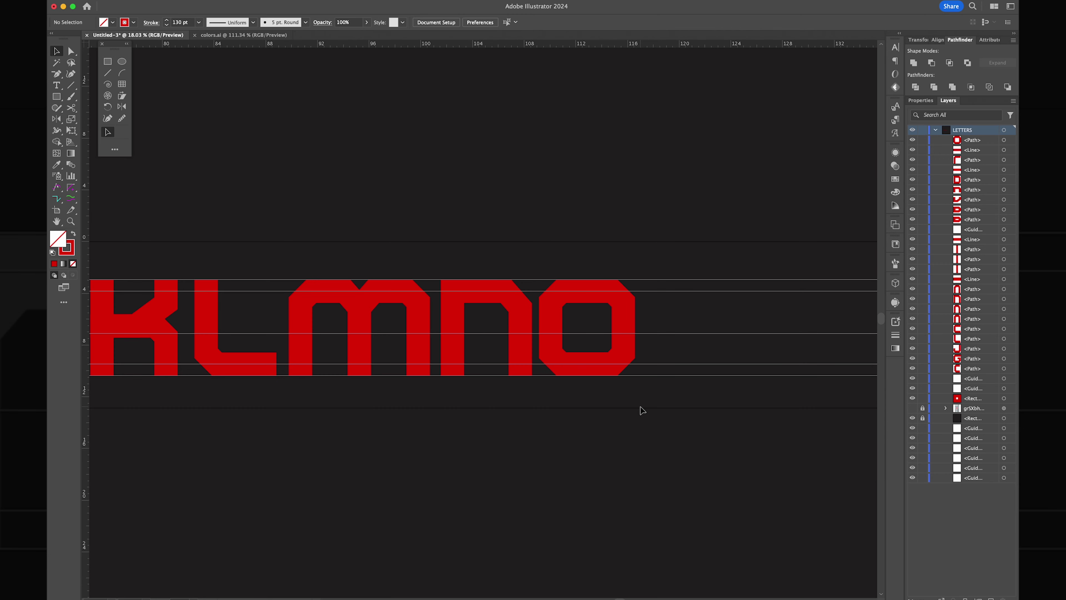
{"action": "key", "text": "v"}
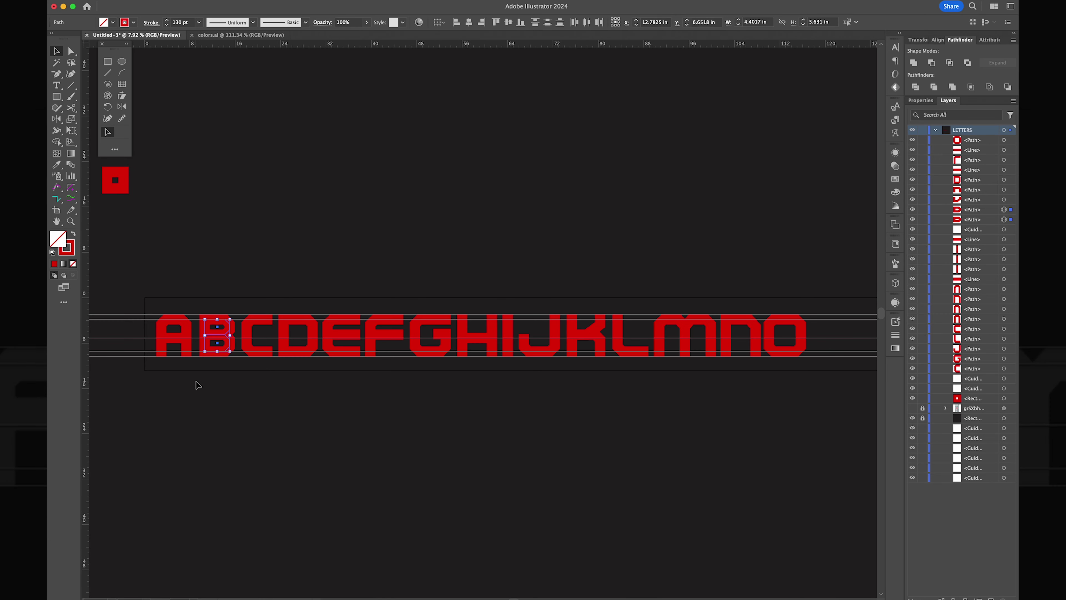
{"action": "scroll", "coordinate": [198, 383], "scroll_direction": "right", "scroll_amount": 3}
{"action": "left_click", "coordinate": [149, 361]}
{"action": "left_click_drag", "start_coordinate": [149, 362], "coordinate": [752, 367]}
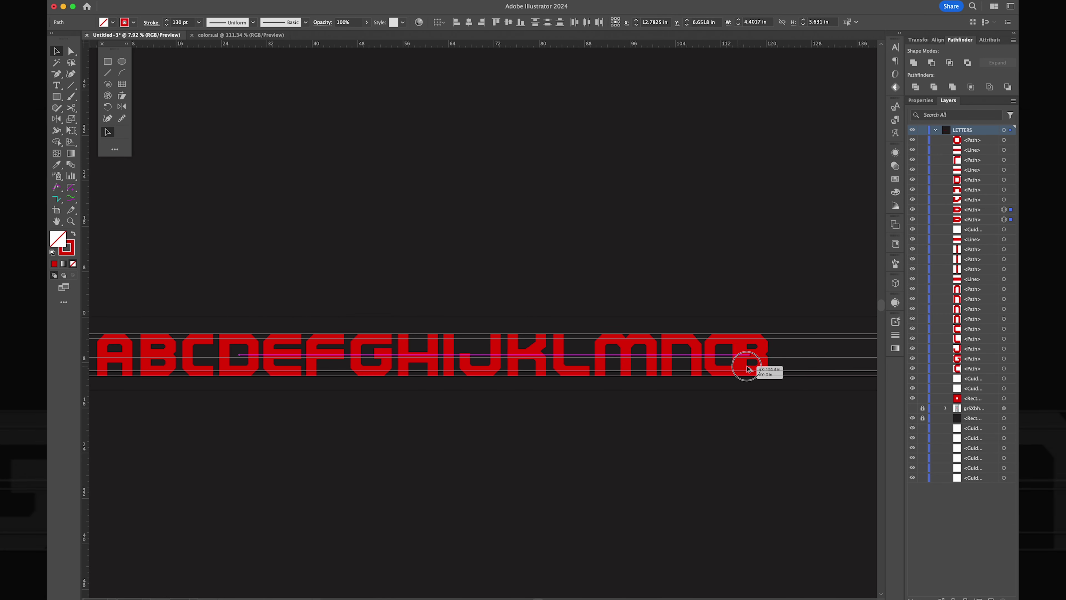
{"action": "scroll", "coordinate": [751, 365], "scroll_direction": "up", "scroll_amount": 7}
Remove the right side, chamfers and bottom of the copied B's lower bowl, keeping only the stem, to form a P
{"action": "key", "text": "a"}
{"action": "left_click", "coordinate": [636, 380]}
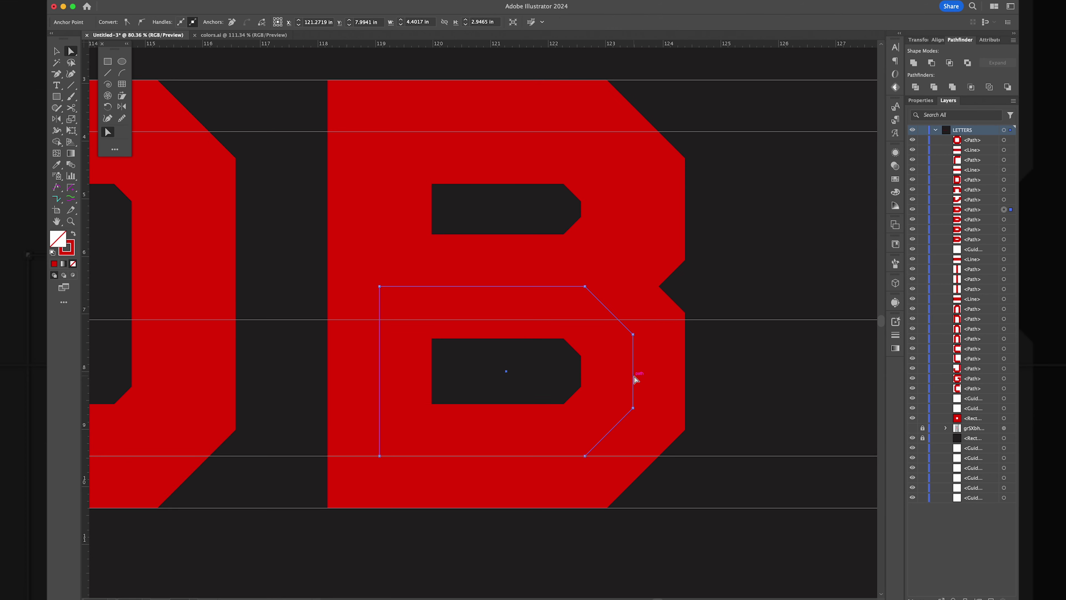
{"action": "key", "text": "Delete"}
{"action": "key", "text": "p"}
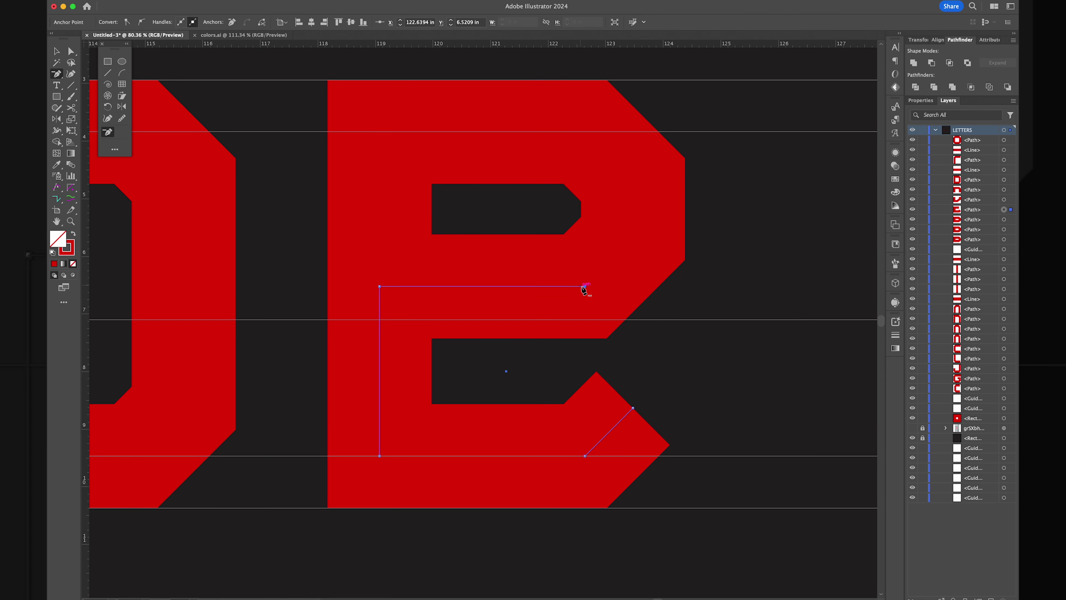
{"action": "left_click", "coordinate": [633, 407]}
{"action": "left_click", "coordinate": [585, 456]}
{"action": "left_click", "coordinate": [517, 393]}
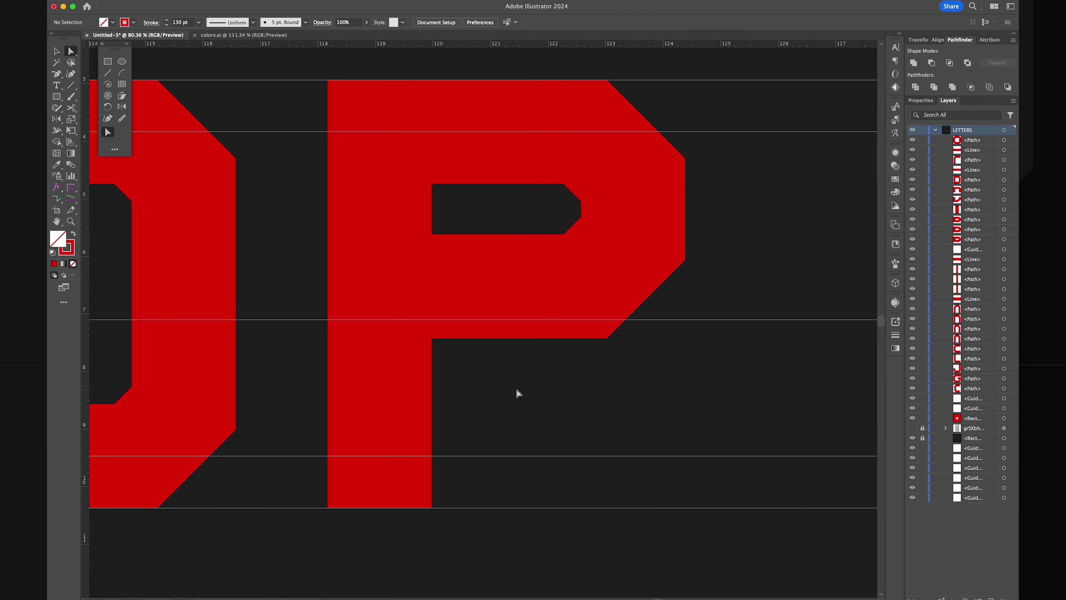
Deepen the P's bowl by nudging its lower edge and chamfer down
{"action": "scroll", "coordinate": [603, 315], "scroll_direction": "down", "scroll_amount": 3}
{"action": "left_click_drag", "start_coordinate": [603, 315], "coordinate": [350, 405]}
{"action": "key", "text": "Down"}
{"action": "key", "text": "Down"}
{"action": "key", "text": "Down"}
{"action": "key", "text": "Down"}
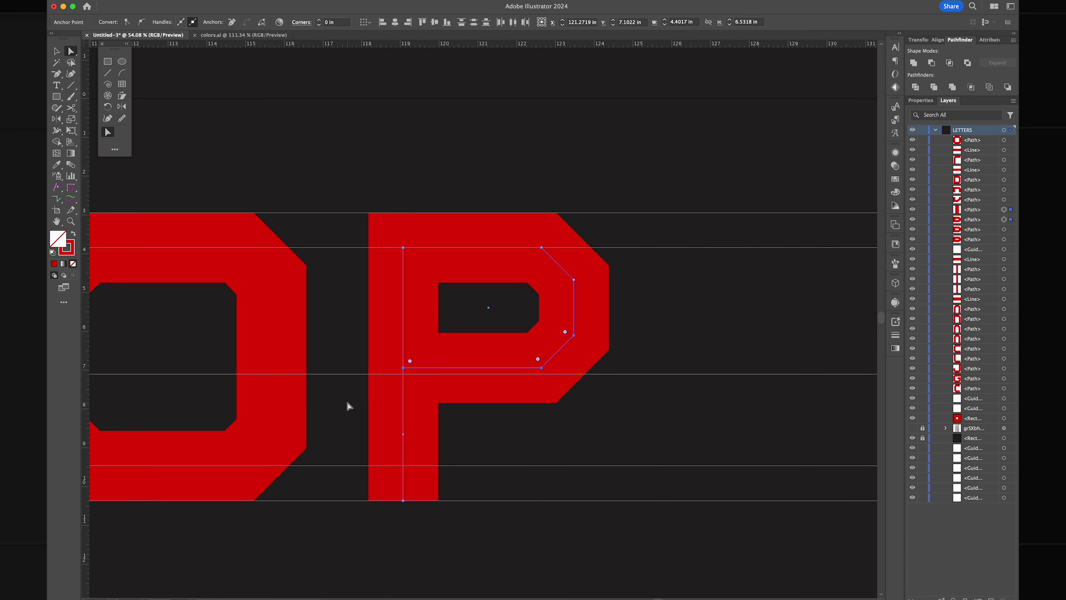
Move the P closer to the O and place a copy of the O to the right of the P
{"action": "key", "text": "v"}
{"action": "scroll", "coordinate": [497, 431], "scroll_direction": "down", "scroll_amount": 3}
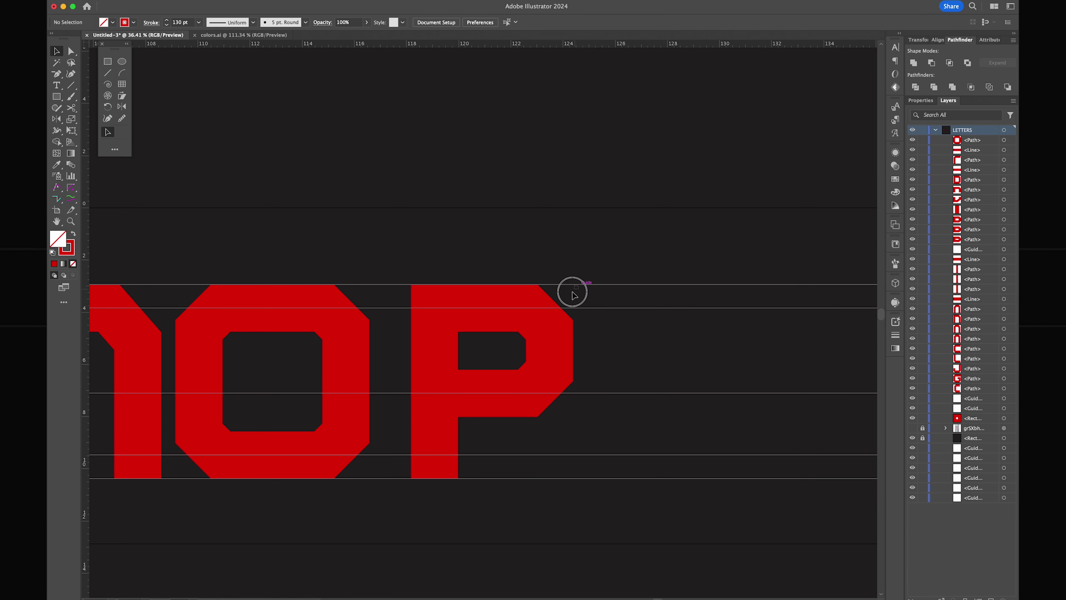
{"action": "left_click_drag", "start_coordinate": [571, 291], "coordinate": [390, 507]}
{"action": "left_click_drag", "start_coordinate": [203, 430], "coordinate": [595, 431]}
{"action": "scroll", "coordinate": [493, 458], "scroll_direction": "right", "scroll_amount": 5}
{"action": "key", "text": "ctrl+shift+a"}
Draw a 2.3665 in square inside the copied O and cut it open, keeping its left and bottom sides as a Q tail
{"action": "scroll", "coordinate": [493, 457], "scroll_direction": "up", "scroll_amount": 3}
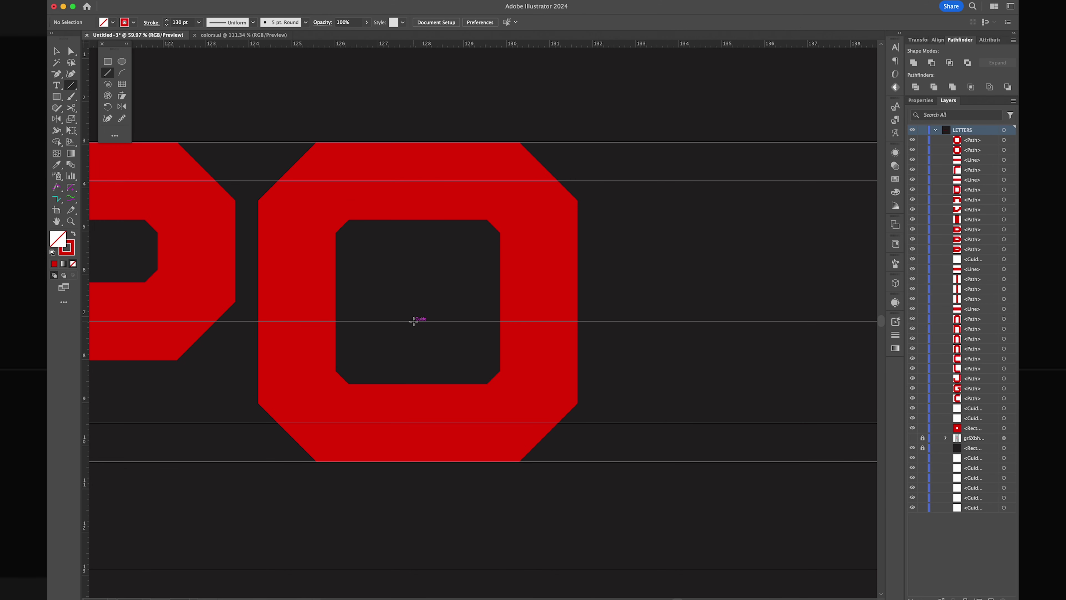
{"action": "left_click_drag", "start_coordinate": [416, 321], "coordinate": [564, 467]}
{"action": "key", "text": "ctrl+z"}
{"action": "key", "text": "m"}
{"action": "left_click_drag", "start_coordinate": [413, 321], "coordinate": [515, 419]}
{"action": "key", "text": "c"}
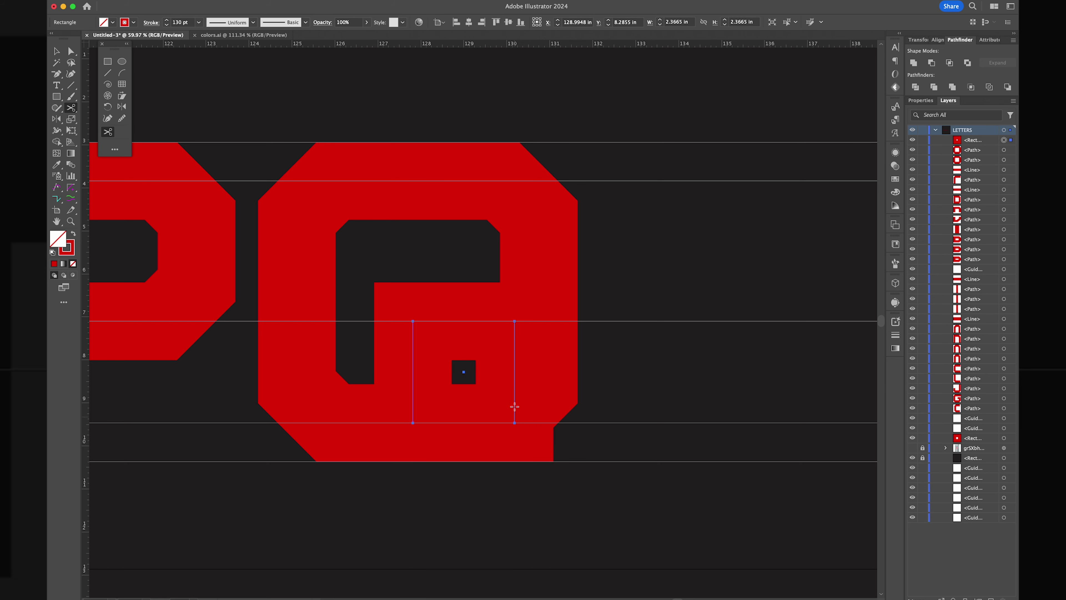
{"action": "left_click", "coordinate": [514, 321]}
{"action": "left_click", "coordinate": [514, 423]}
Lower the Q tail's foot below the baseline and end it in line with the O shape's right edge
{"action": "key", "text": "a"}
{"action": "left_click_drag", "start_coordinate": [515, 423], "coordinate": [650, 441]}
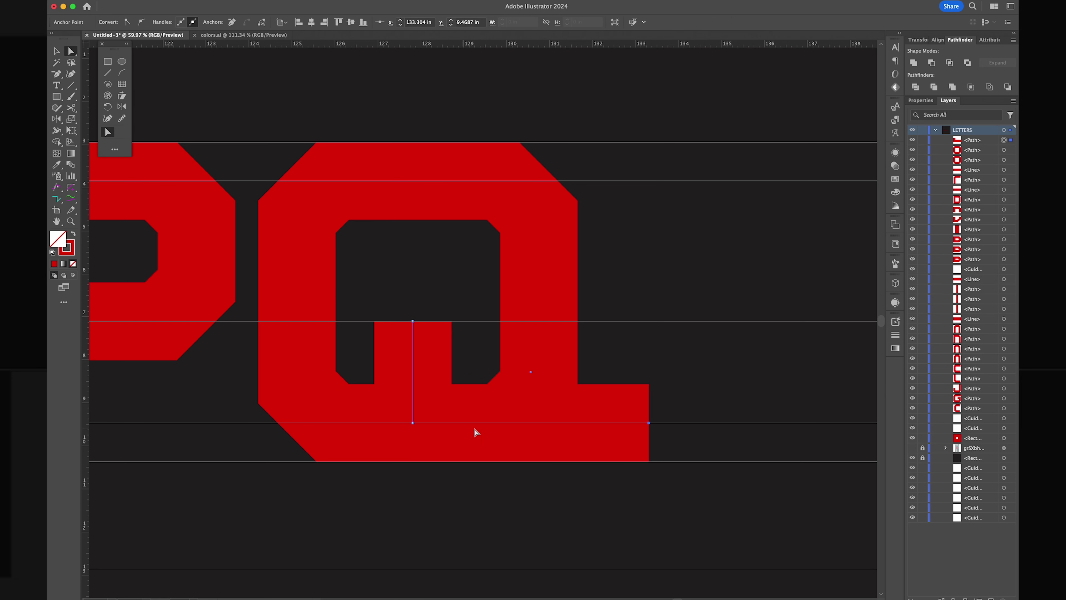
{"action": "left_click", "coordinate": [414, 422]}
{"action": "key", "text": "super+z"}
{"action": "key", "text": "v"}
{"action": "left_click_drag", "start_coordinate": [464, 423], "coordinate": [464, 512]}
{"action": "left_click_drag", "start_coordinate": [512, 416], "coordinate": [575, 417]}
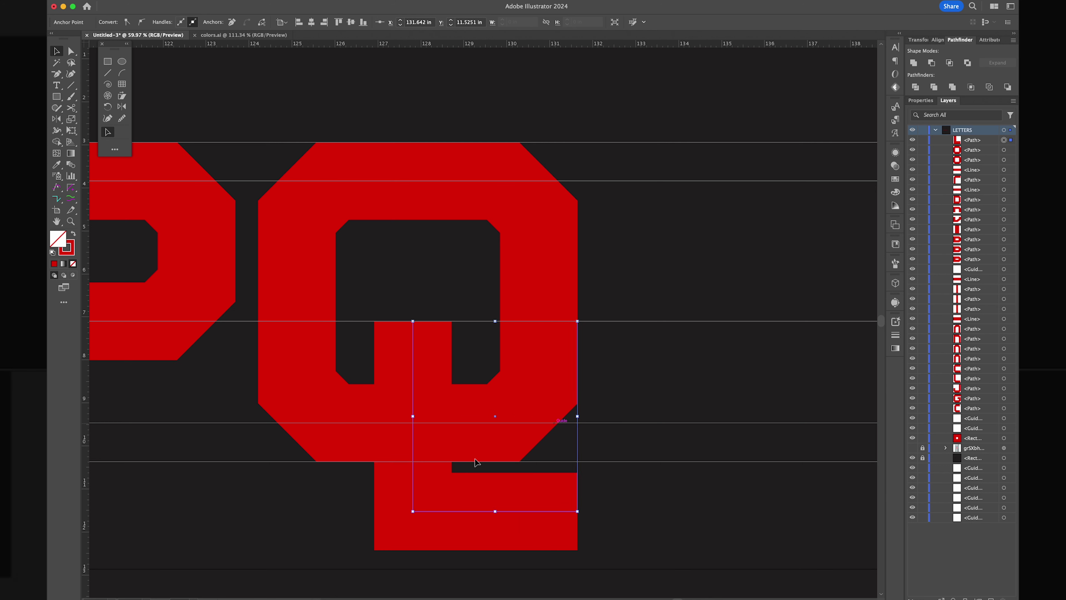
Chamfer the lower corner of the Q's tail into a long diagonal
{"action": "key", "text": "a"}
{"action": "left_click", "coordinate": [71, 188]}
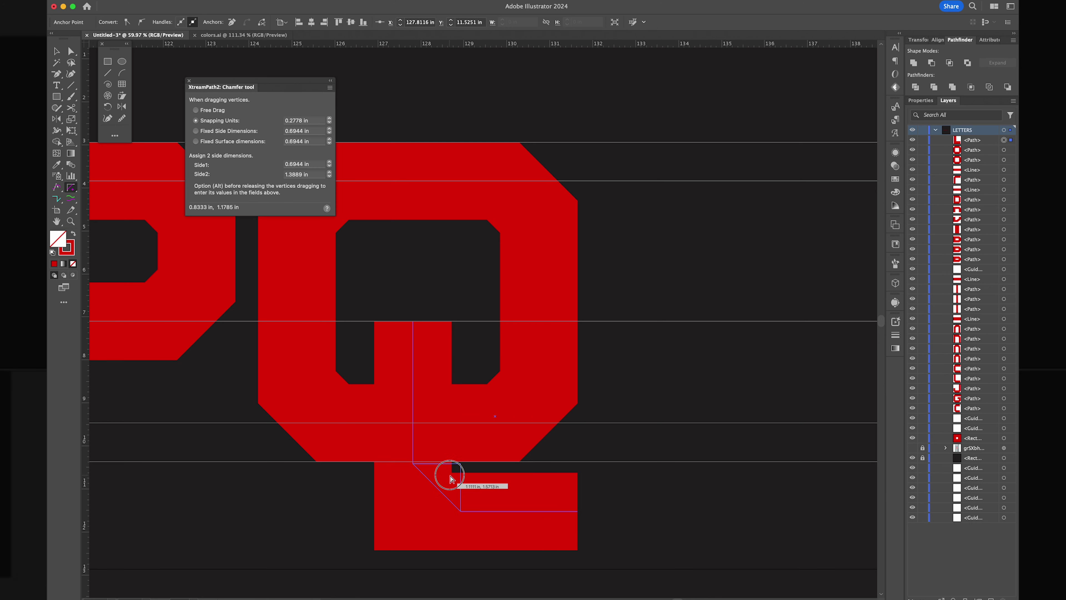
{"action": "left_click_drag", "start_coordinate": [454, 475], "coordinate": [469, 453]}
{"action": "key", "text": "a"}
{"action": "left_click", "coordinate": [597, 461]}
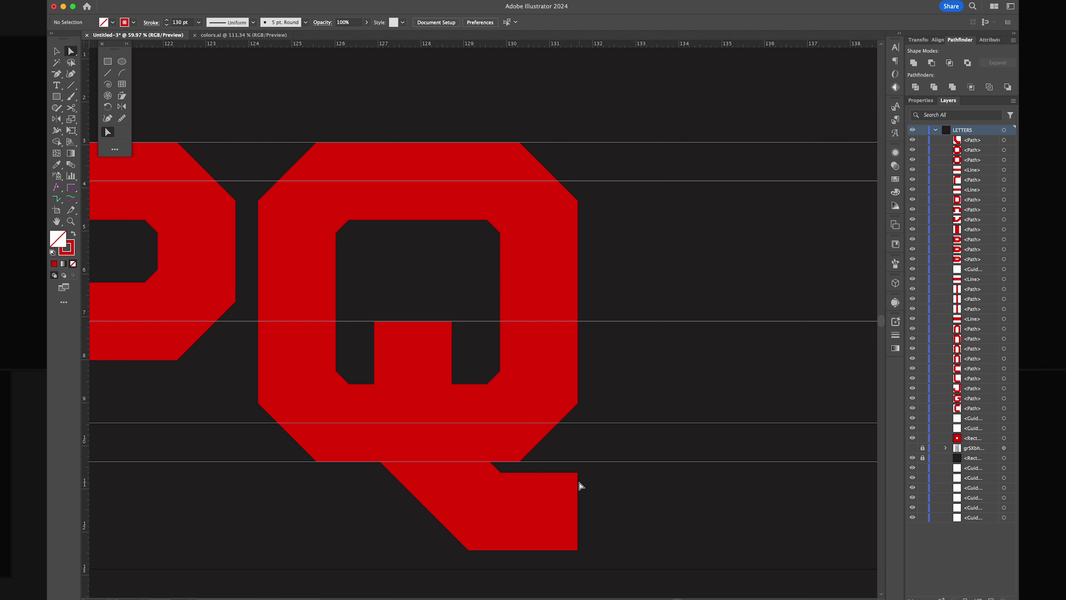
Raise the Q tail's foot to sit on the baseline and lift the top of its stem above the middle guide
{"action": "left_click_drag", "start_coordinate": [596, 483], "coordinate": [480, 560]}
{"action": "left_click_drag", "start_coordinate": [578, 512], "coordinate": [612, 427]}
{"action": "scroll", "coordinate": [528, 388], "scroll_direction": "down", "scroll_amount": 3}
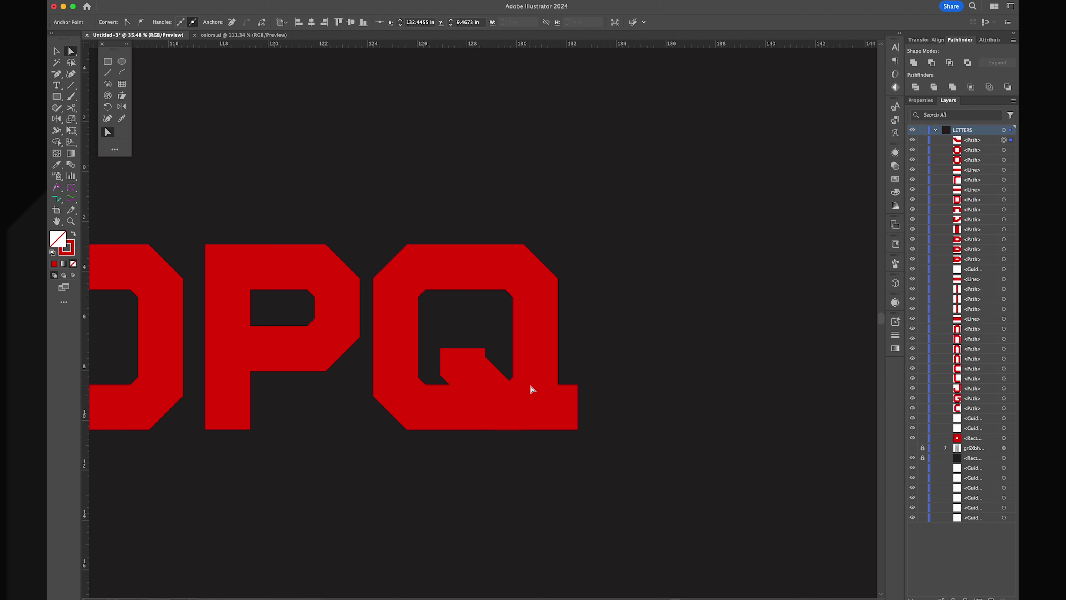
{"action": "left_click_drag", "start_coordinate": [407, 321], "coordinate": [408, 294]}
{"action": "key", "text": "super+shift+a"}
{"action": "scroll", "coordinate": [554, 376], "scroll_direction": "up", "scroll_amount": 3}
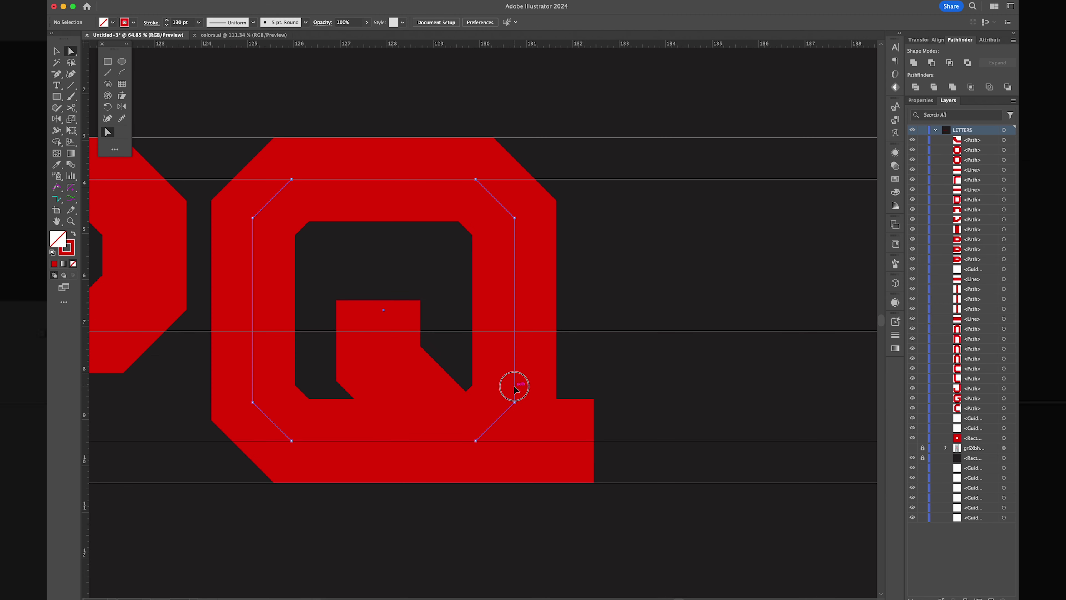
Try replacing the Q's diagonal tail with a straight vertical bar reaching below the baseline
{"action": "left_click", "coordinate": [568, 441]}
{"action": "scroll", "coordinate": [567, 443], "scroll_direction": "down", "scroll_amount": 2}
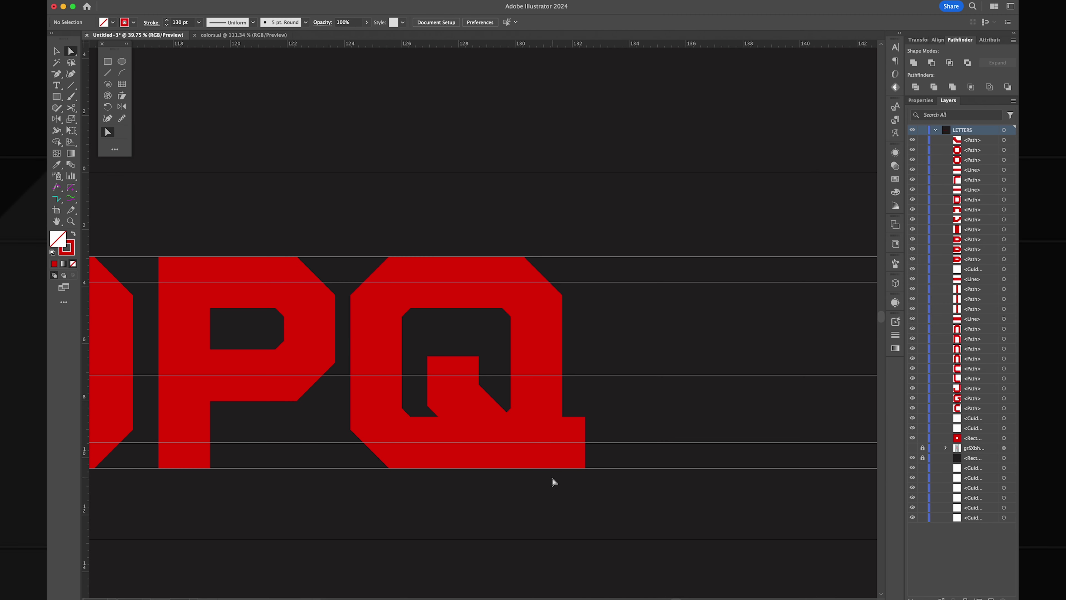
{"action": "key", "text": "p"}
{"action": "left_click", "coordinate": [584, 443]}
{"action": "key", "text": "a"}
{"action": "left_click_drag", "start_coordinate": [500, 443], "coordinate": [454, 520]}
{"action": "scroll", "coordinate": [452, 518], "scroll_direction": "down", "scroll_amount": 2}
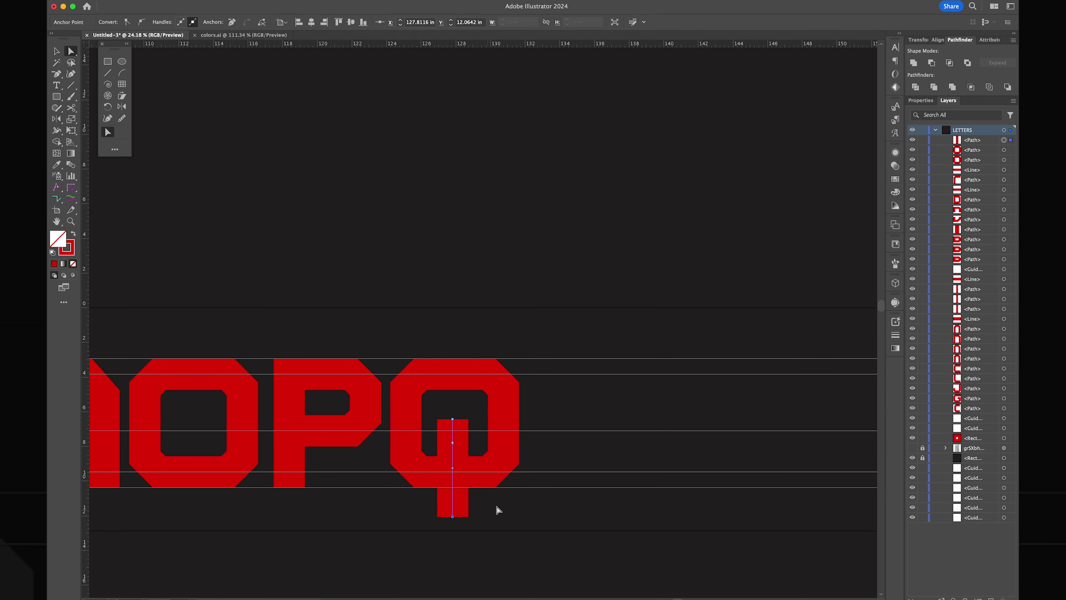
{"action": "scroll", "coordinate": [499, 513], "scroll_direction": "up", "scroll_amount": 2}
{"action": "key", "text": "super+z"}
{"action": "key", "text": "super+z"}
Lower the Q tail's foot to hang directly below the baseline, aligned with the letter's right edge, with a steeper diagonal
{"action": "left_click_drag", "start_coordinate": [428, 391], "coordinate": [474, 487]}
{"action": "key", "text": "a"}
{"action": "left_click", "coordinate": [597, 468]}
{"action": "scroll", "coordinate": [500, 495], "scroll_direction": "up", "scroll_amount": 4}
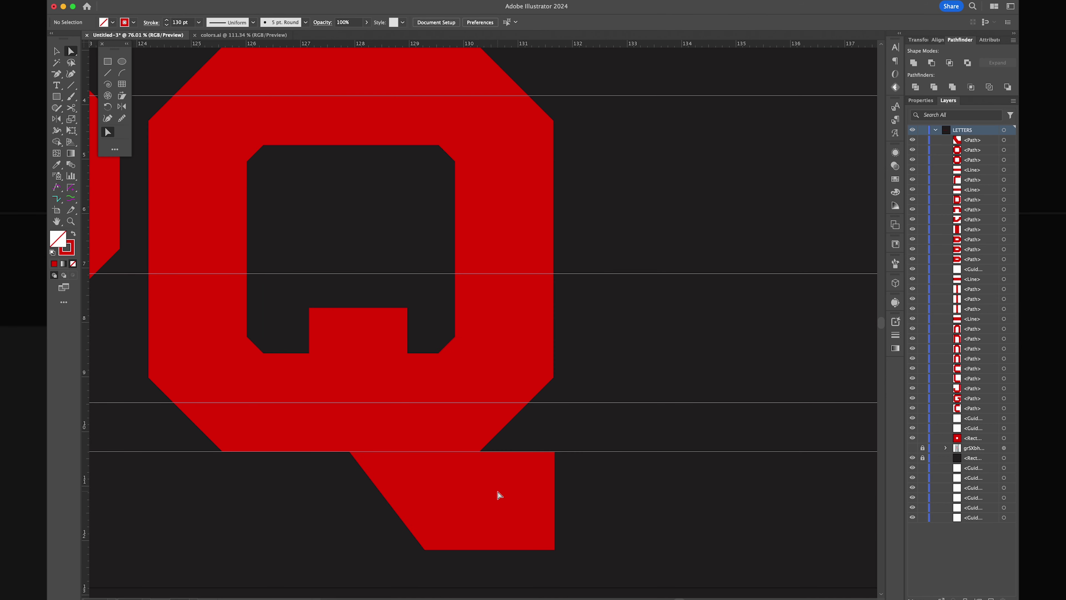
Place a copy of the P to the right of the Q as the base for an R
{"action": "scroll", "coordinate": [506, 450], "scroll_direction": "down", "scroll_amount": 6}
{"action": "scroll", "coordinate": [352, 388], "scroll_direction": "up", "scroll_amount": 3}
{"action": "key", "text": "v"}
{"action": "left_click_drag", "start_coordinate": [314, 267], "coordinate": [170, 511]}
{"action": "left_click_drag", "start_coordinate": [259, 386], "coordinate": [580, 386]}
{"action": "left_click", "coordinate": [666, 436]}
Copy the K's lower leg onto the P copy and position it beneath the bowl as the R's leg
{"action": "scroll", "coordinate": [666, 436], "scroll_direction": "down", "scroll_amount": 6}
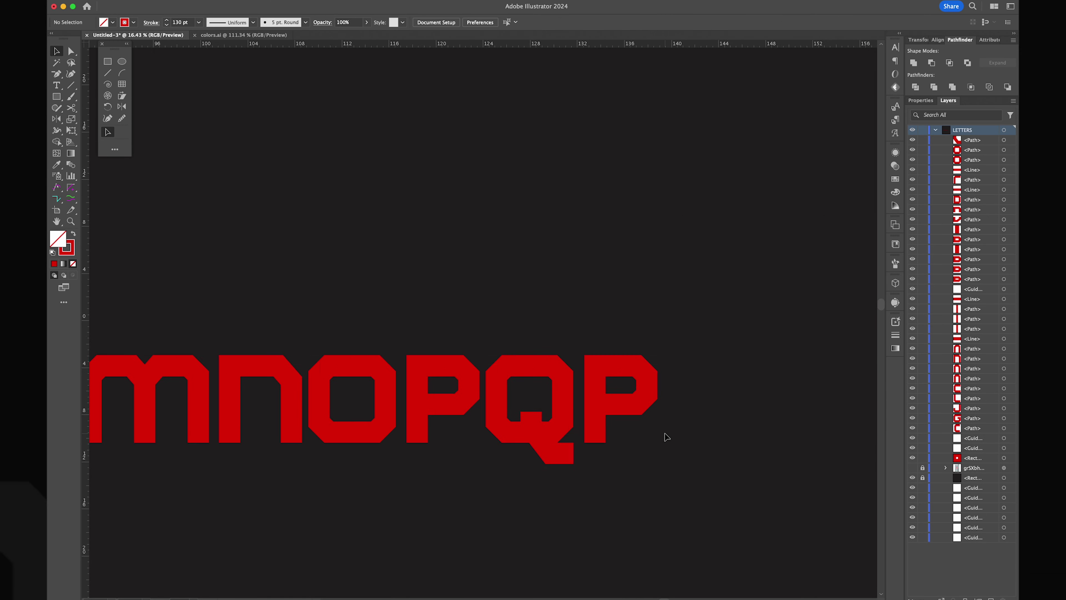
{"action": "left_click", "coordinate": [397, 421]}
{"action": "left_click_drag", "start_coordinate": [393, 412], "coordinate": [759, 410]}
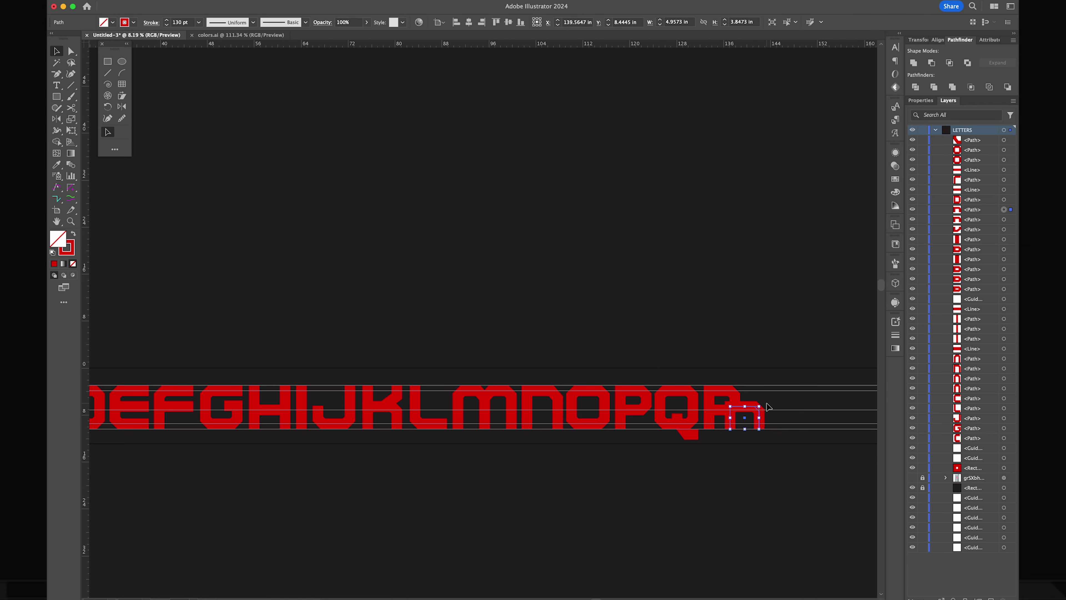
{"action": "scroll", "coordinate": [759, 409], "scroll_direction": "up", "scroll_amount": 10}
{"action": "left_click_drag", "start_coordinate": [686, 332], "coordinate": [582, 403]}
Narrow the R's leg so that its outer edge lines up with the bowl's outer edge
{"action": "key", "text": "a"}
{"action": "left_click_drag", "start_coordinate": [550, 348], "coordinate": [496, 351]}
{"action": "scroll", "coordinate": [685, 329], "scroll_direction": "down", "scroll_amount": 5}
{"action": "left_click", "coordinate": [553, 322]}
{"action": "left_click", "coordinate": [586, 320]}
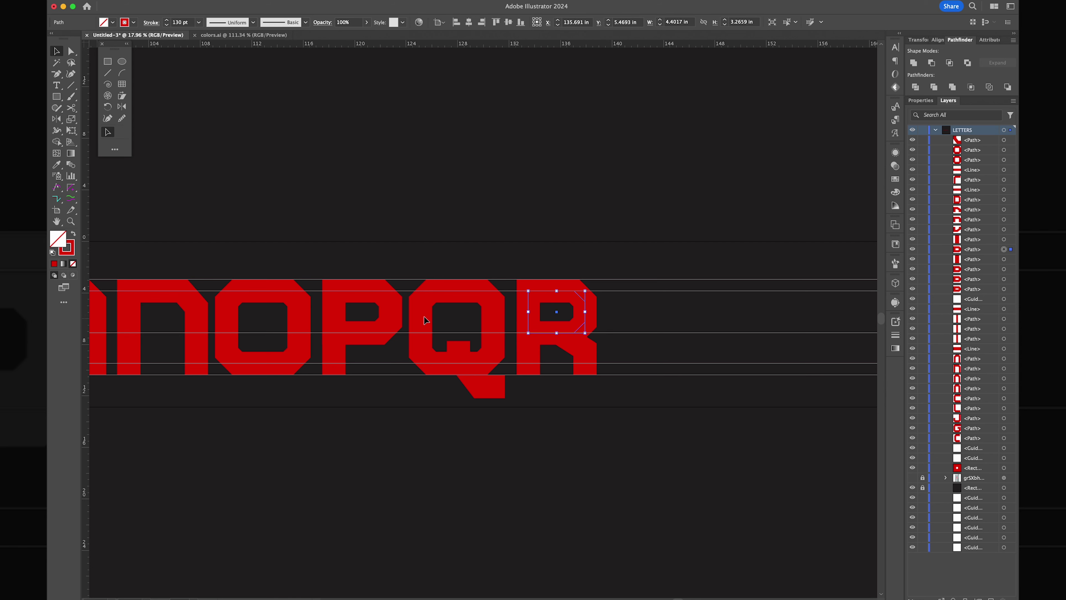
Place a copy of the N to the right of the R and square off its chamfered corner
{"action": "left_click_drag", "start_coordinate": [157, 295], "coordinate": [650, 309]}
{"action": "scroll", "coordinate": [650, 310], "scroll_direction": "up", "scroll_amount": 3}
{"action": "scroll", "coordinate": [649, 310], "scroll_direction": "down", "scroll_amount": 2}
{"action": "key", "text": "a"}
{"action": "left_click_drag", "start_coordinate": [673, 299], "coordinate": [675, 268]}
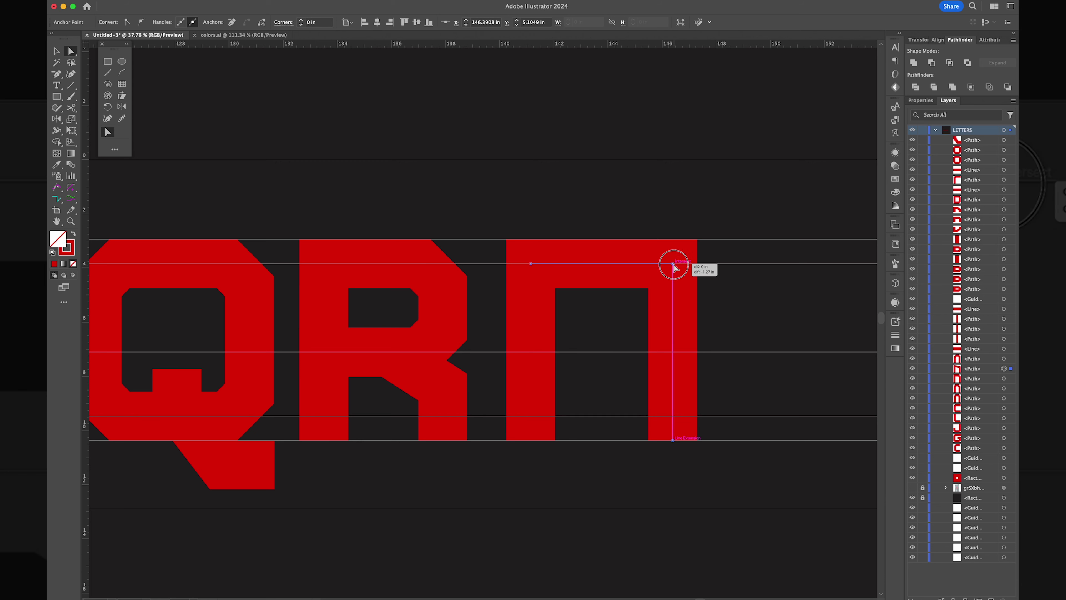
Shorten the square arch's legs to about half height and mirror a copy below it to form a closed square
{"action": "left_click_drag", "start_coordinate": [530, 441], "coordinate": [542, 357]}
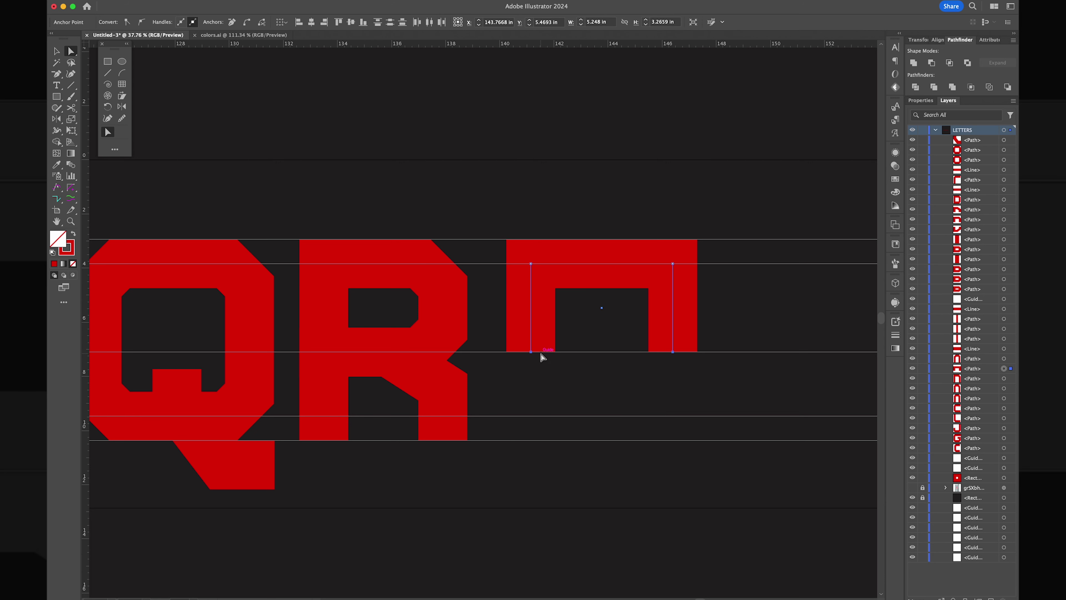
{"action": "left_click_drag", "start_coordinate": [643, 268], "coordinate": [593, 412]}
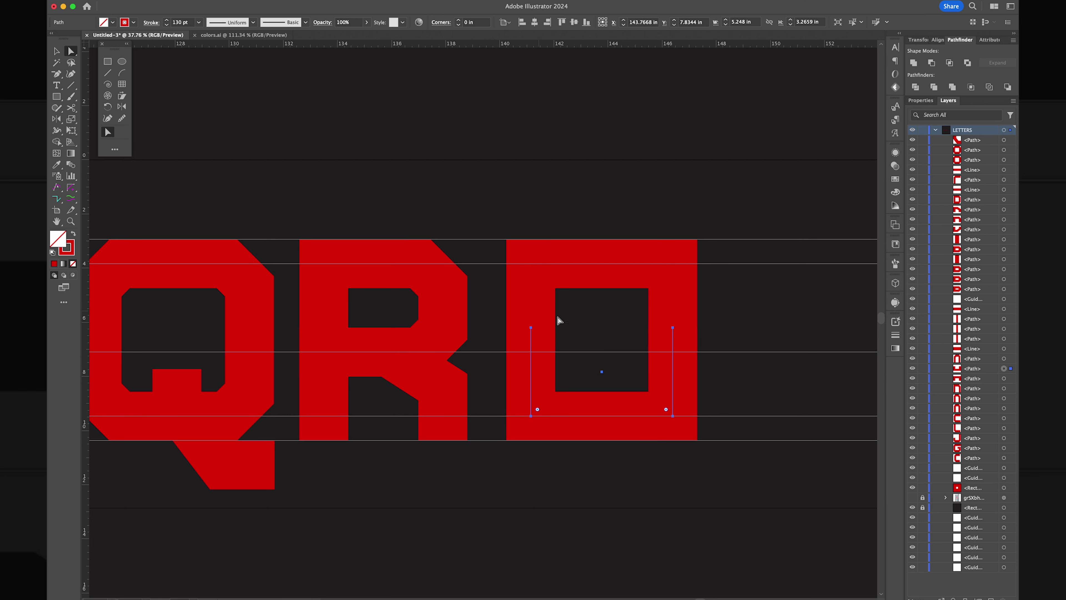
{"action": "key", "text": "v"}
{"action": "left_click_drag", "start_coordinate": [677, 326], "coordinate": [676, 350]}
{"action": "left_click_drag", "start_coordinate": [724, 285], "coordinate": [601, 416]}
{"action": "key", "text": "a"}
{"action": "mouse_move", "coordinate": [530, 341]}
{"action": "left_mouse_down"}
{"action": "mouse_move", "coordinate": [591, 339]}
{"action": "mouse_move", "coordinate": [531, 339]}
{"action": "left_mouse_up"}
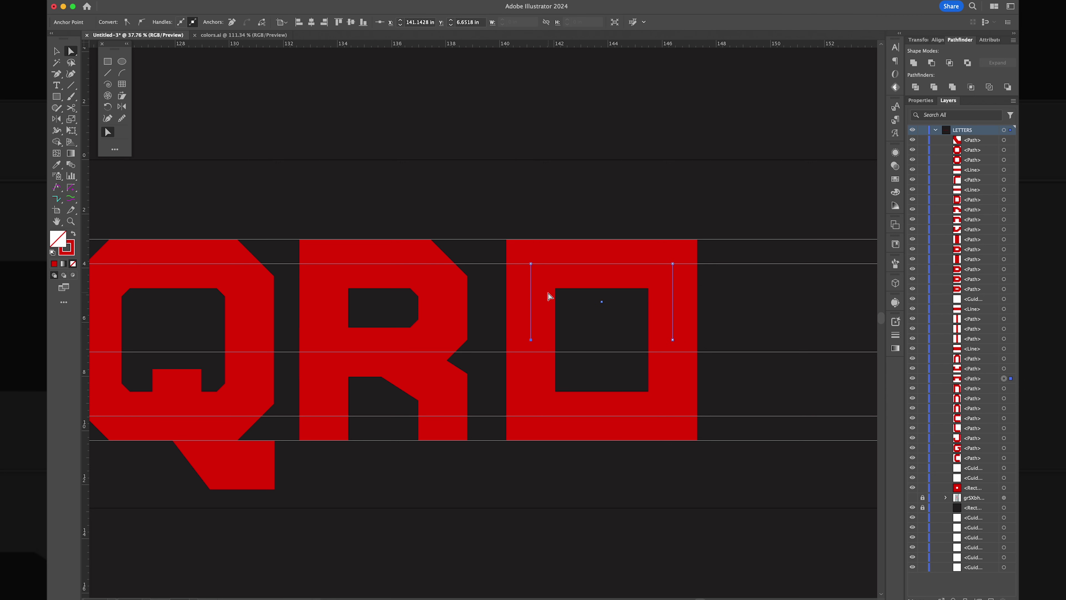
Chamfer the square's upper-left and lower-right corners with the Chamfer tool, with sides of about 0.83 in
{"action": "key", "text": "v"}
{"action": "left_click", "coordinate": [75, 187]}
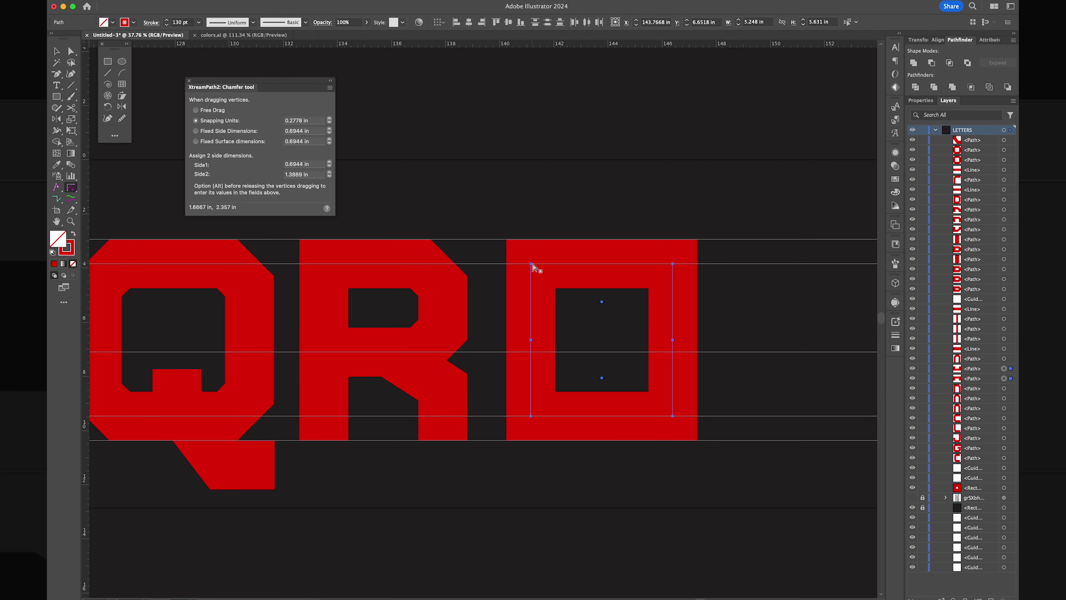
{"action": "left_click_drag", "start_coordinate": [539, 273], "coordinate": [553, 286]}
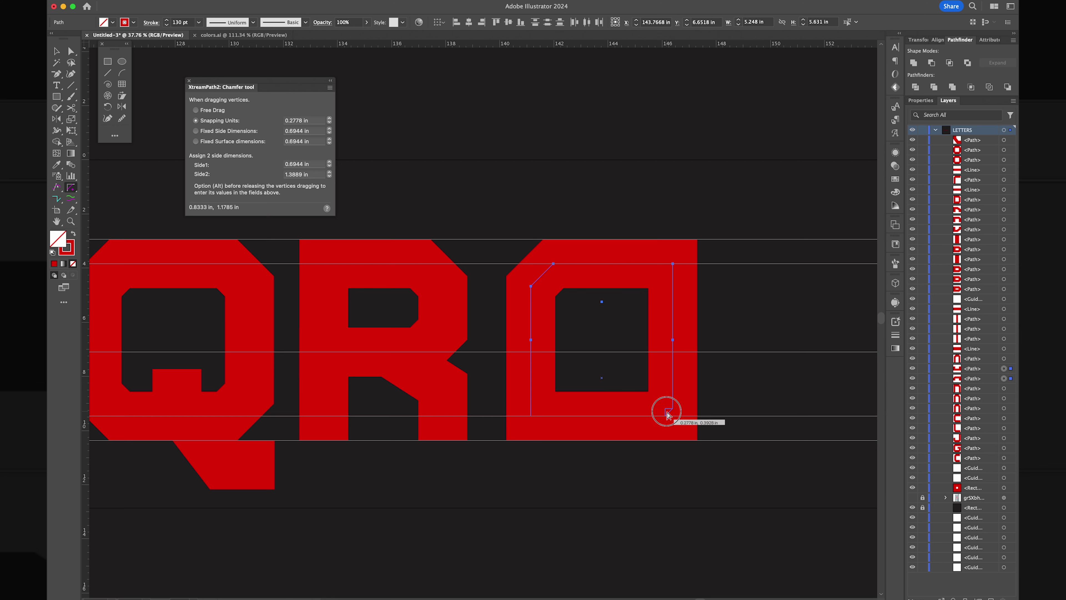
Separate the two halves by raising the upper half's right end and lowering the lower half's left end
{"action": "key", "text": "a"}
{"action": "left_click", "coordinate": [530, 321]}
{"action": "left_click_drag", "start_coordinate": [528, 321], "coordinate": [565, 334]}
{"action": "key", "text": "super+z"}
{"action": "left_click", "coordinate": [533, 366]}
{"action": "left_click", "coordinate": [673, 340]}
{"action": "left_click", "coordinate": [531, 339]}
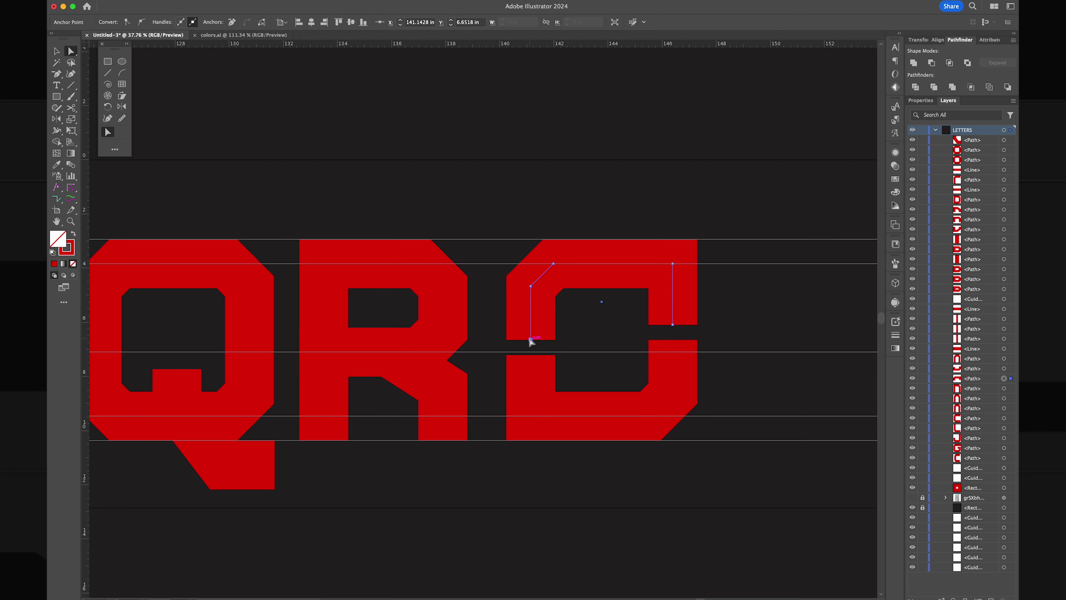
Join the two halves with a horizontal middle bar using the Pen tool and shorten the upper terminal to shape the S
{"action": "key", "text": "p"}
{"action": "left_click", "coordinate": [673, 340]}
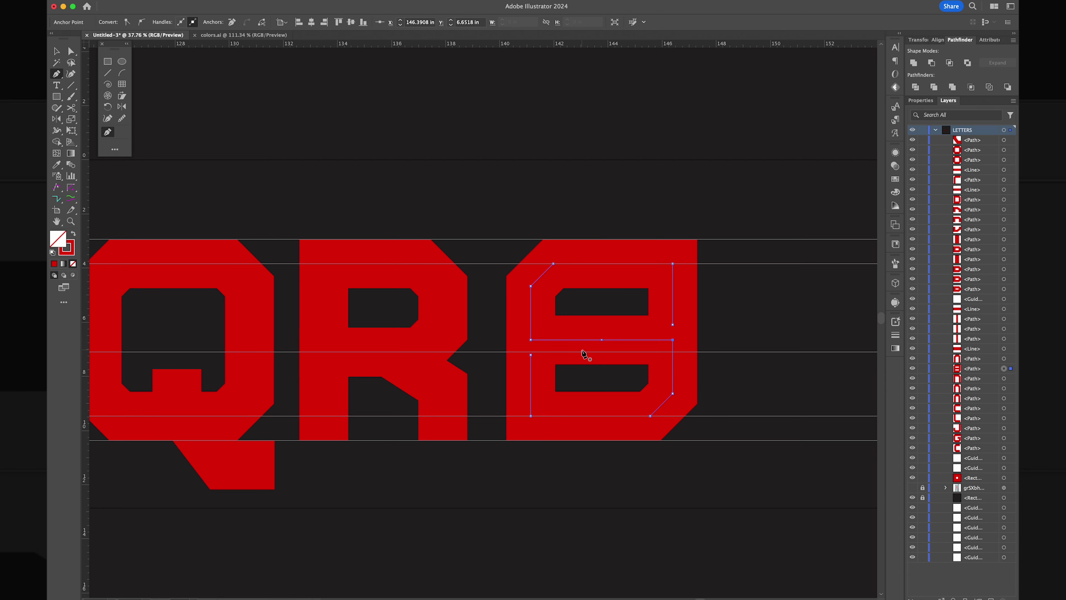
{"action": "key", "text": "a"}
{"action": "left_click_drag", "start_coordinate": [674, 326], "coordinate": [673, 302]}
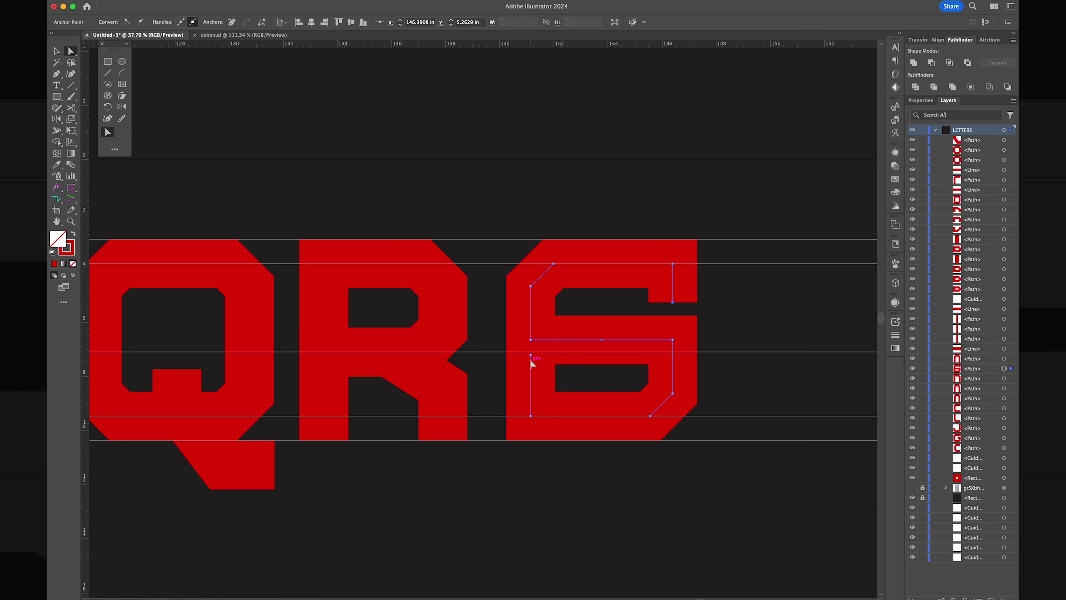
{"action": "left_click", "coordinate": [737, 312]}
Nudge the S to the left, closer to the R
{"action": "key", "text": "v"}
{"action": "key", "text": "shift+Left"}
{"action": "key", "text": "shift+Left"}
{"action": "left_click", "coordinate": [521, 509]}
{"action": "scroll", "coordinate": [525, 506], "scroll_direction": "down", "scroll_amount": 3}
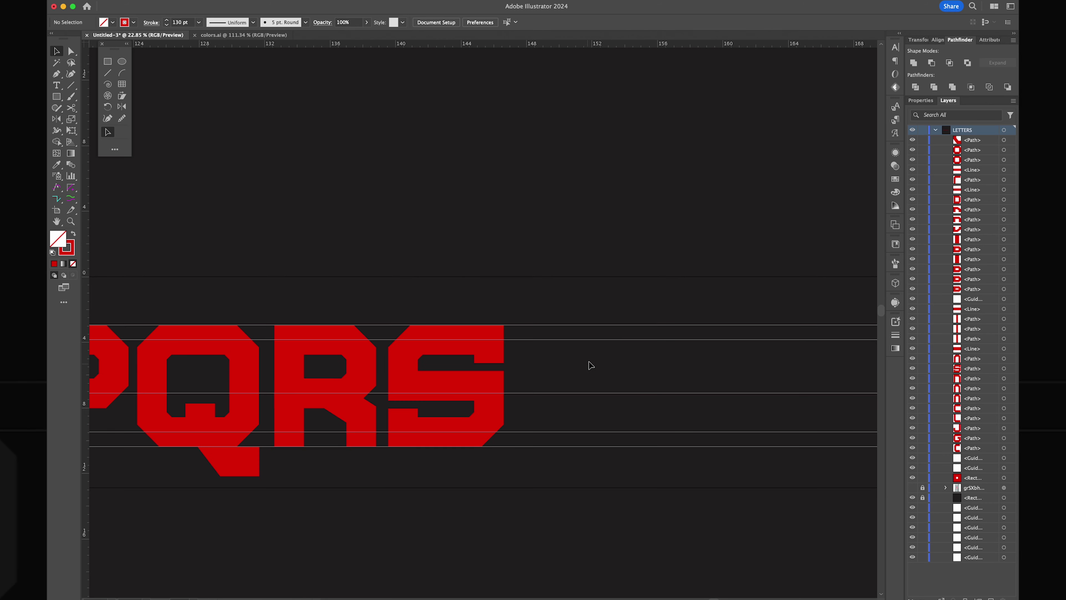
Draw a T stem from the top guide to the baseline, plus a centered rectangle about 6.73 by 2.48 in for its crossbar
{"action": "scroll", "coordinate": [590, 366], "scroll_direction": "up", "scroll_amount": 3}
{"action": "left_click_drag", "start_coordinate": [563, 244], "coordinate": [563, 458]}
{"action": "key", "text": "m"}
{"action": "left_click_drag", "start_coordinate": [567, 284], "coordinate": [690, 302]}
{"action": "key", "text": "v"}
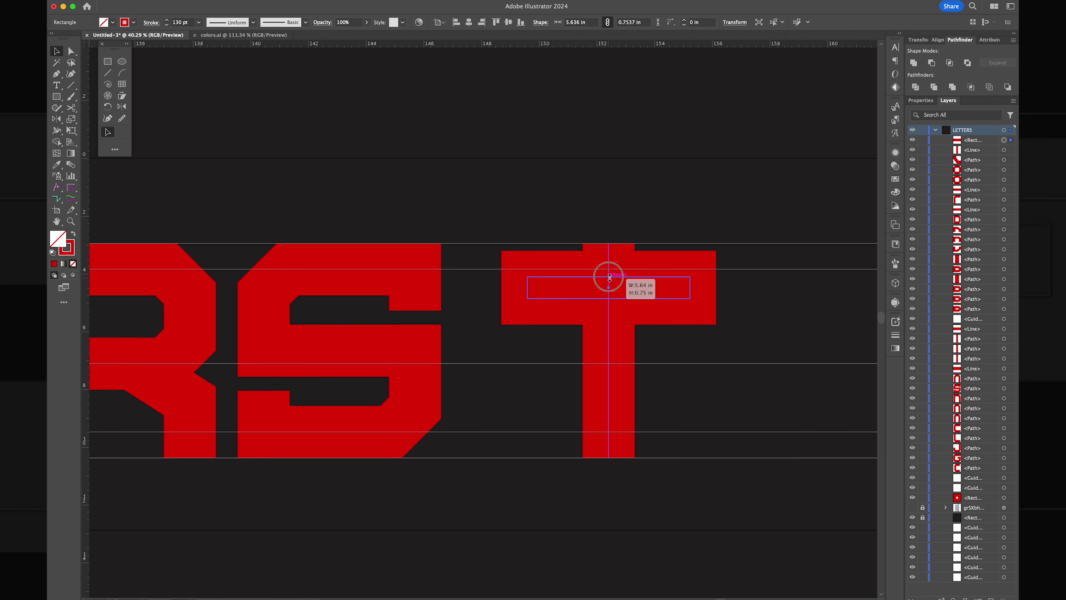
{"action": "left_click_drag", "start_coordinate": [610, 302], "coordinate": [610, 341]}
{"action": "left_click_drag", "start_coordinate": [690, 305], "coordinate": [706, 305]}
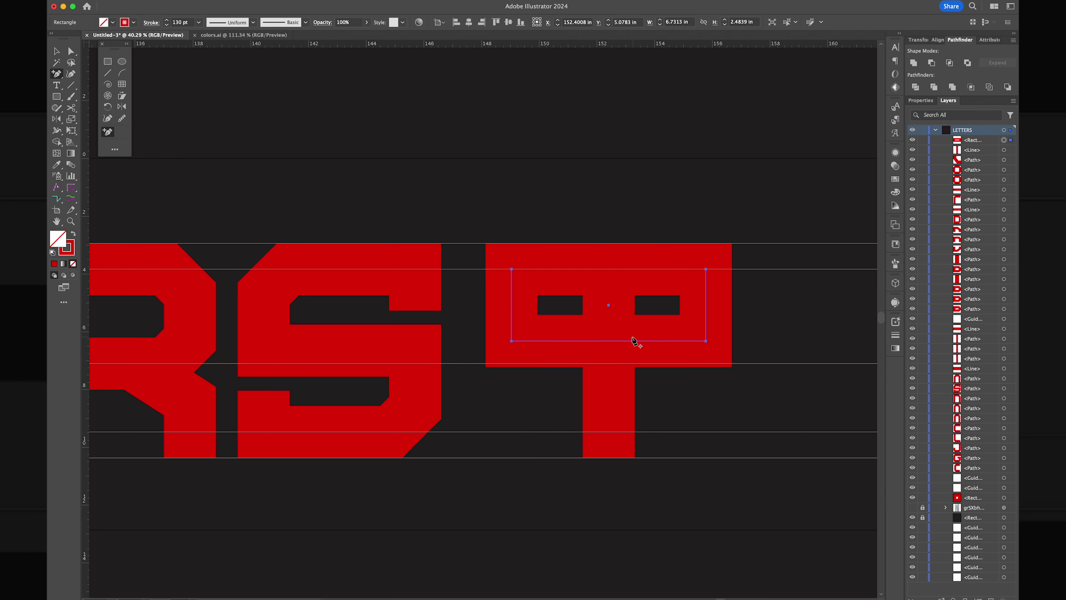
Remove the crossbar rectangle's bottom edge and shorten its two arms to about 1.93 in
{"action": "key", "text": "plus"}
{"action": "left_click", "coordinate": [585, 341]}
{"action": "key", "text": "Delete"}
{"action": "key", "text": "p"}
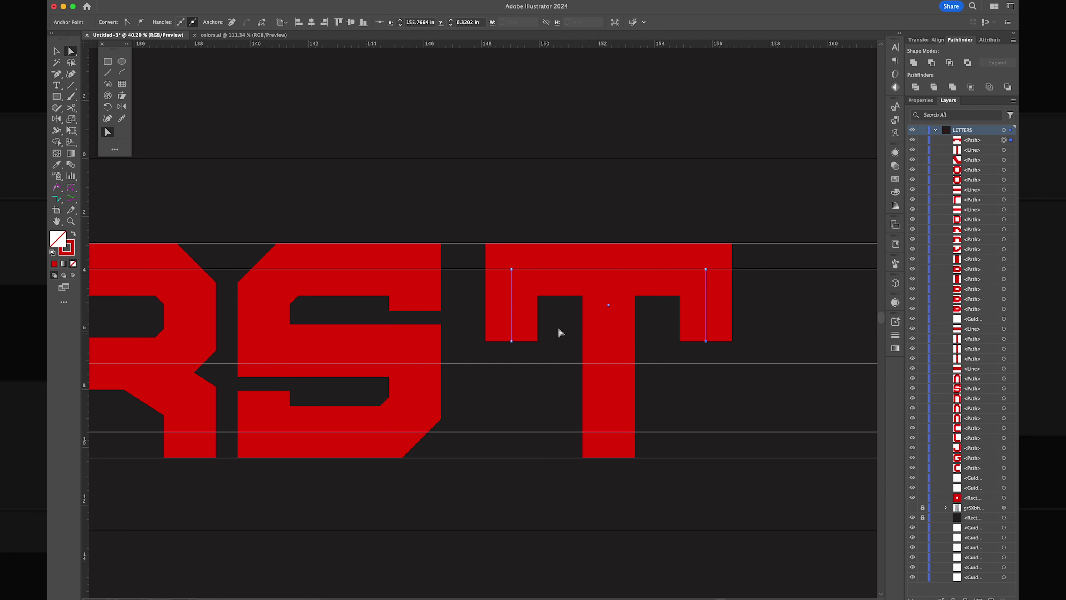
{"action": "left_click_drag", "start_coordinate": [511, 340], "coordinate": [511, 325]}
{"action": "key", "text": "v"}
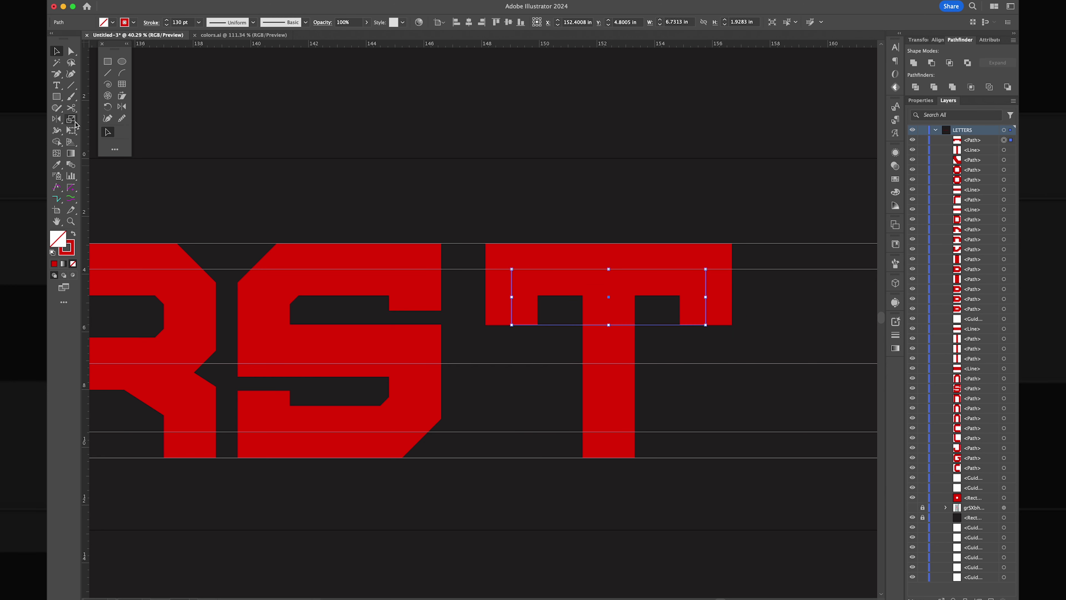
Chamfer the T's two upper corners and move the whole letter left toward the S
{"action": "double_click", "coordinate": [71, 188]}
{"action": "left_click_drag", "start_coordinate": [706, 269], "coordinate": [696, 281]}
{"action": "key", "text": "v"}
{"action": "left_click", "coordinate": [735, 230]}
{"action": "left_click_drag", "start_coordinate": [560, 449], "coordinate": [560, 449]}
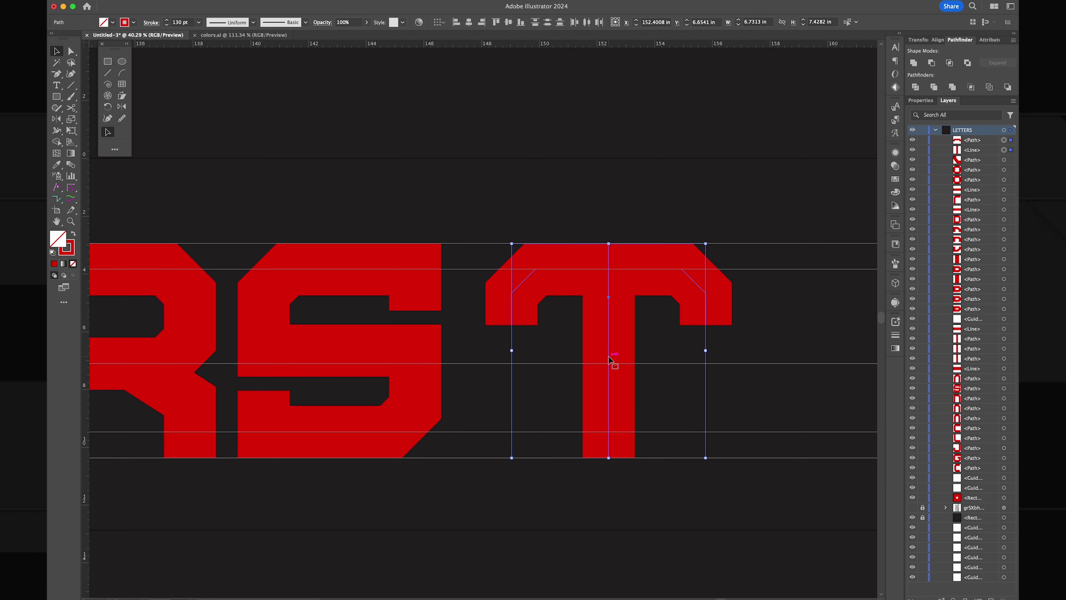
{"action": "left_click_drag", "start_coordinate": [614, 362], "coordinate": [590, 363]}
Place a copy of the O to the right of the T as the base for a U
{"action": "scroll", "coordinate": [590, 362], "scroll_direction": "down", "scroll_amount": 5}
{"action": "left_click", "coordinate": [182, 371]}
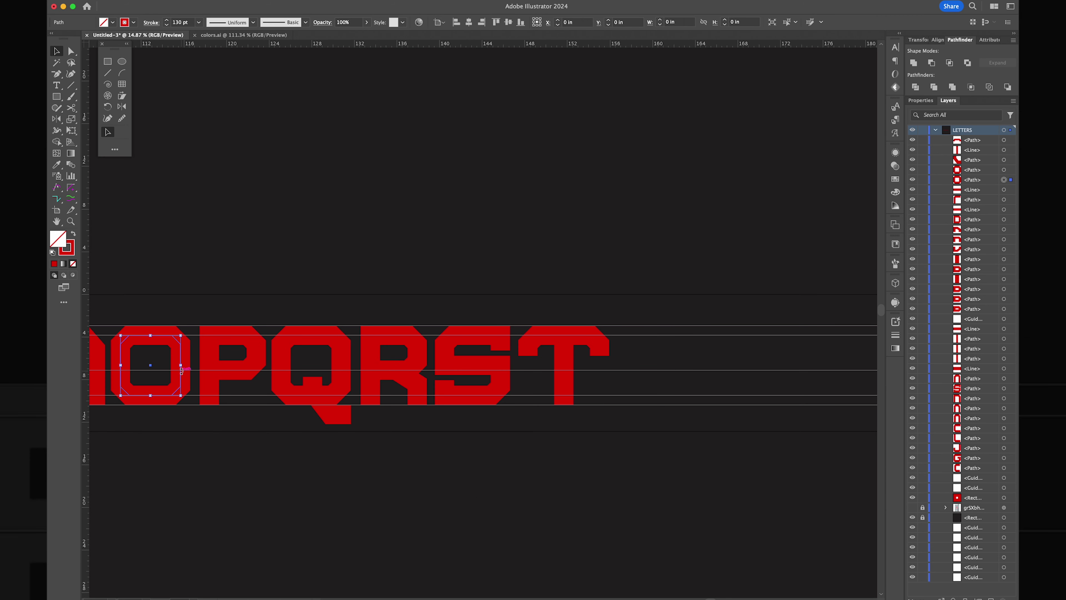
{"action": "left_click_drag", "start_coordinate": [180, 362], "coordinate": [690, 373]}
{"action": "scroll", "coordinate": [669, 376], "scroll_direction": "up", "scroll_amount": 5}
Add an anchor on the O copy's top edge and delete it to open the letter
{"action": "key", "text": "a"}
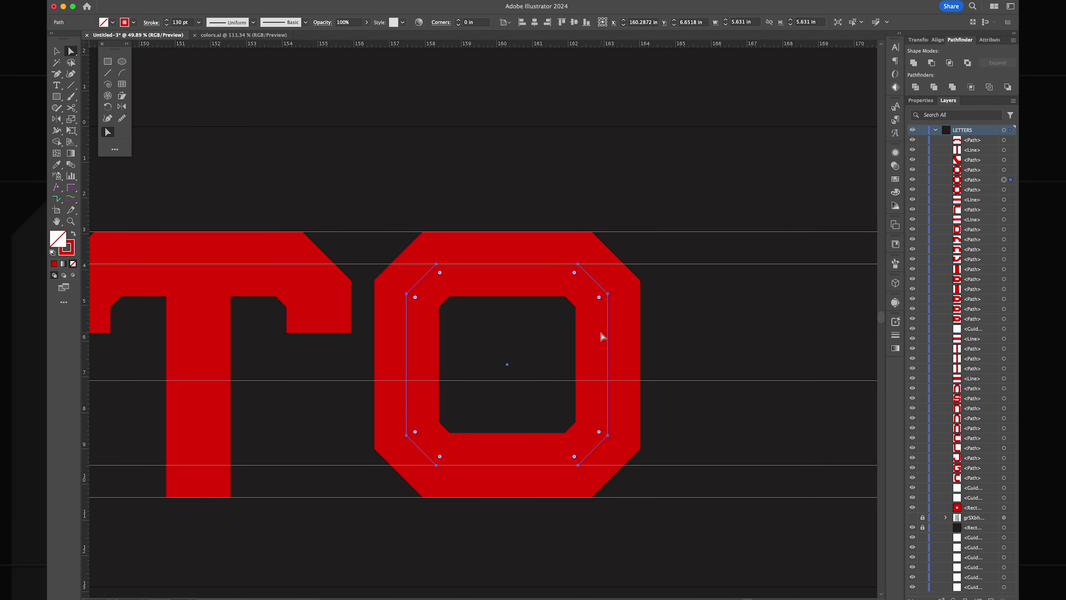
{"action": "key", "text": "plus"}
{"action": "left_click", "coordinate": [503, 264]}
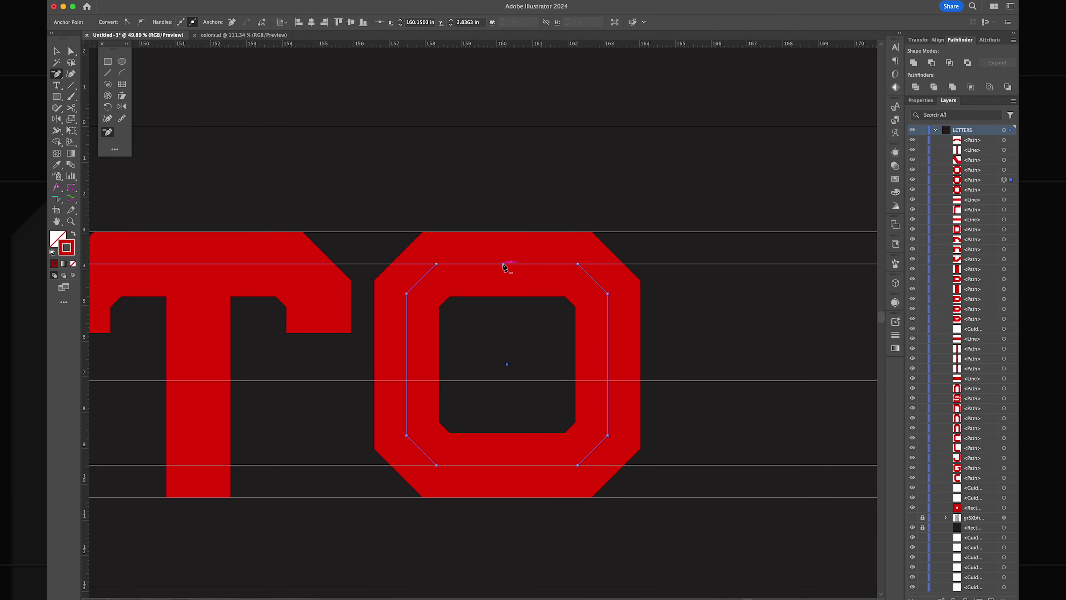
{"action": "left_click", "coordinate": [503, 264]}
{"action": "key", "text": "Delete"}
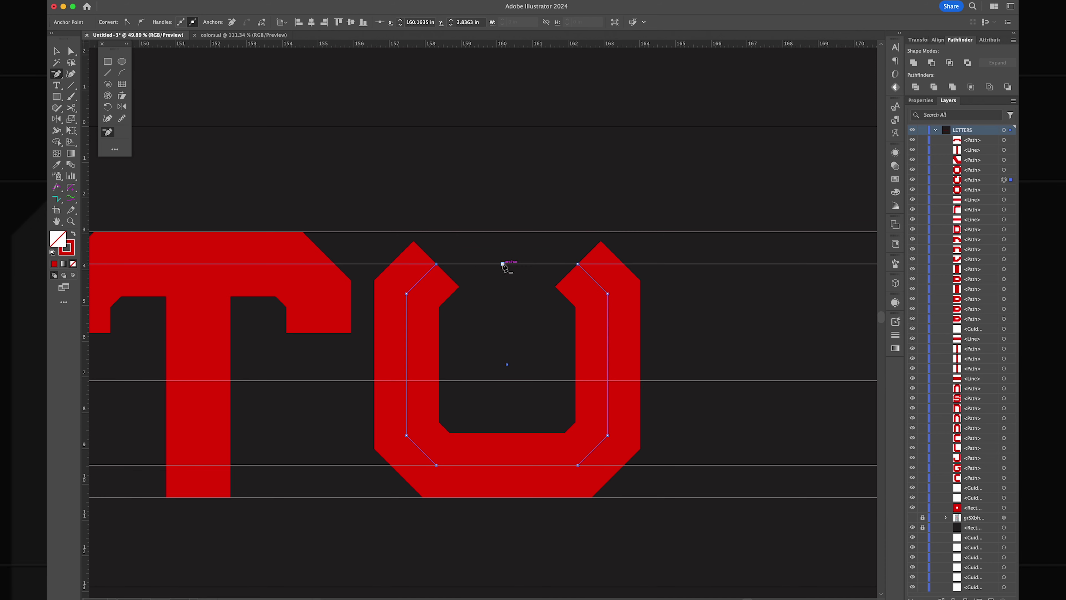
Delete the two leftover upper chamfer anchors and extend both stems to the top guide to finish the U
{"action": "key", "text": "a"}
{"action": "left_click", "coordinate": [437, 264]}
{"action": "key", "text": "Delete"}
{"action": "left_click", "coordinate": [578, 264]}
{"action": "key", "text": "Delete"}
{"action": "left_click_drag", "start_coordinate": [406, 290], "coordinate": [411, 248]}
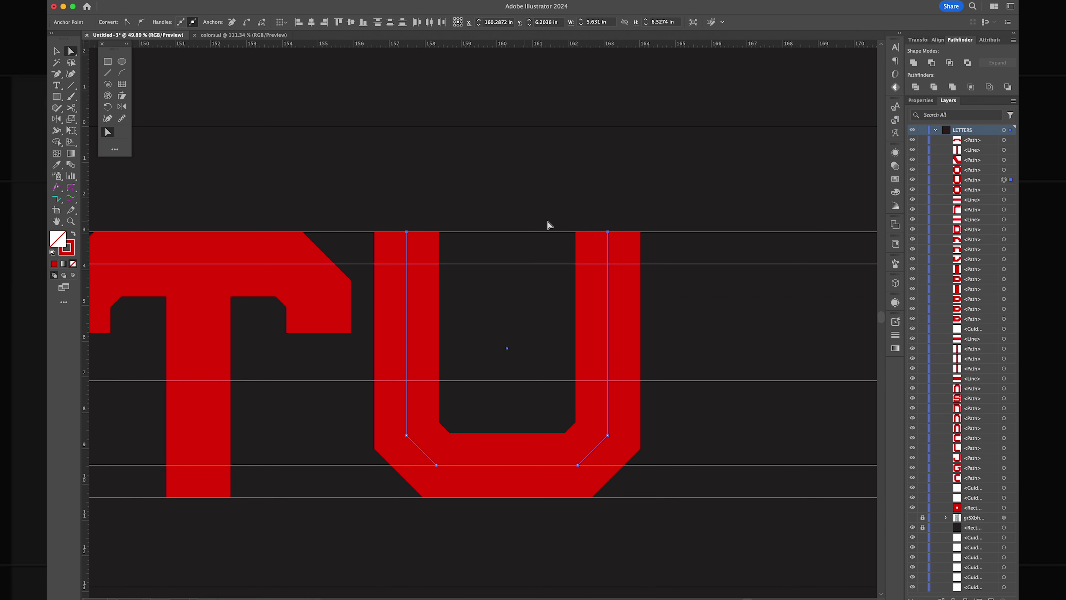
{"action": "key", "text": "v"}
{"action": "left_click", "coordinate": [548, 226]}
Place a copy of the N to the right of the U as the base for a V
{"action": "scroll", "coordinate": [529, 262], "scroll_direction": "down", "scroll_amount": 8}
{"action": "left_click", "coordinate": [164, 264]}
{"action": "scroll", "coordinate": [146, 290], "scroll_direction": "down", "scroll_amount": 3}
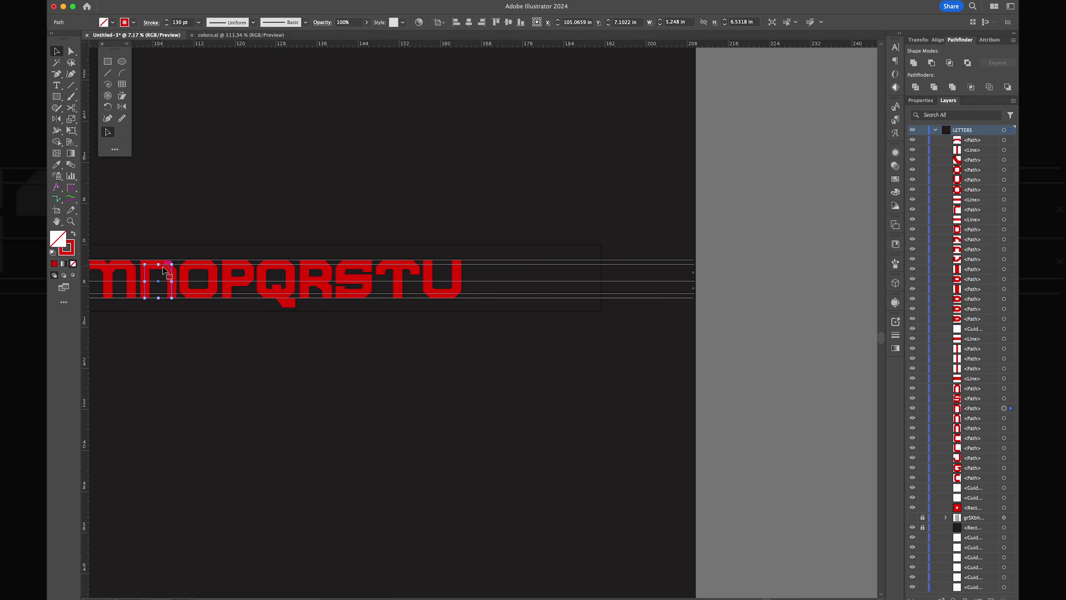
{"action": "scroll", "coordinate": [250, 290], "scroll_direction": "left", "scroll_amount": 5}
{"action": "left_click_drag", "start_coordinate": [266, 262], "coordinate": [611, 278]}
{"action": "left_click", "coordinate": [660, 264]}
Turn the N copy upside down, with its stem ends on the top guide and its chamfer at the lower left
{"action": "scroll", "coordinate": [606, 284], "scroll_direction": "up", "scroll_amount": 3}
{"action": "scroll", "coordinate": [577, 247], "scroll_direction": "up", "scroll_amount": 3}
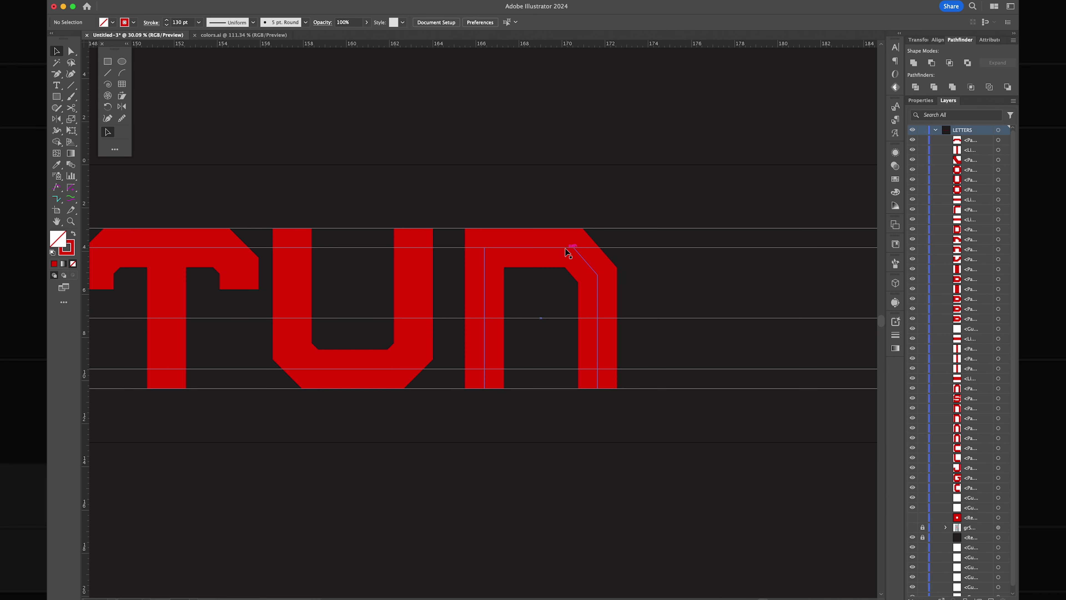
{"action": "key", "text": "a"}
{"action": "left_click", "coordinate": [602, 241]}
{"action": "left_click_drag", "start_coordinate": [602, 241], "coordinate": [598, 229]}
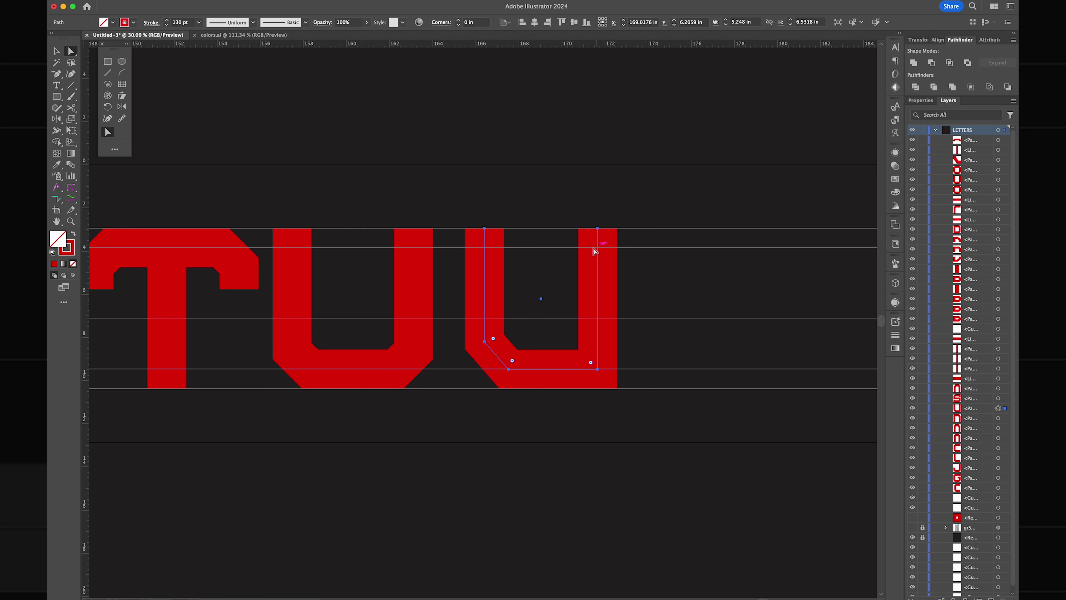
Stretch the chamfer into a long diagonal by moving its two anchors along the base and up the left stem
{"action": "left_click_drag", "start_coordinate": [509, 369], "coordinate": [553, 373]}
{"action": "left_click_drag", "start_coordinate": [486, 343], "coordinate": [493, 297]}
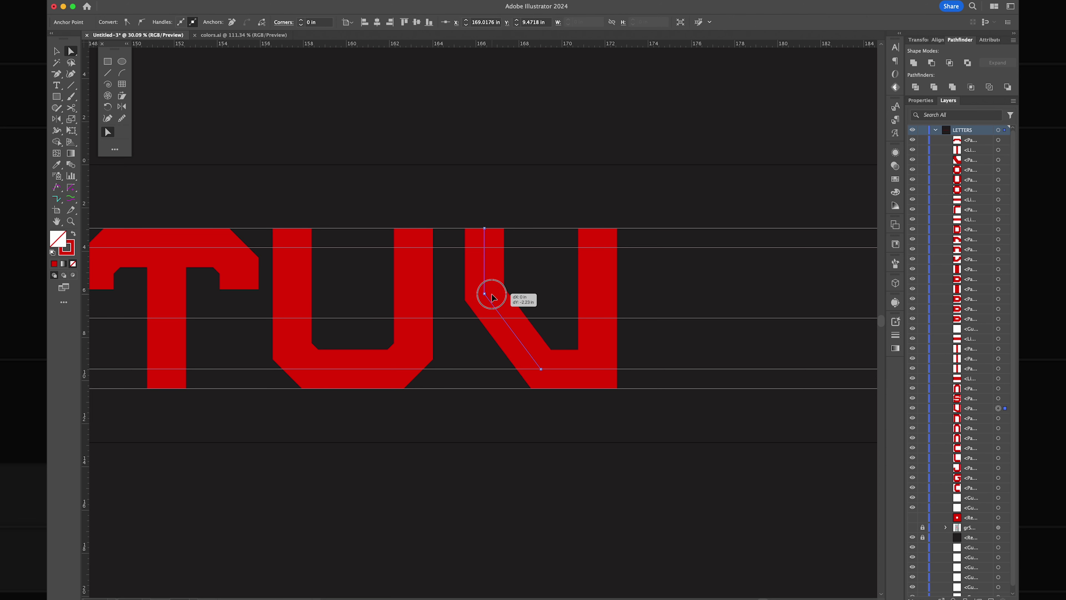
{"action": "left_click_drag", "start_coordinate": [540, 370], "coordinate": [528, 370]}
{"action": "mouse_move", "coordinate": [485, 296]}
{"action": "left_mouse_down"}
{"action": "mouse_move", "coordinate": [484, 317]}
{"action": "mouse_move", "coordinate": [485, 303]}
{"action": "left_mouse_up"}
Select all the letters and shift the alphabet to the left on the artboard
{"action": "key", "text": "v"}
{"action": "key", "text": "super+a"}
{"action": "left_click_drag", "start_coordinate": [566, 384], "coordinate": [388, 385]}
{"action": "key", "text": "super+0"}
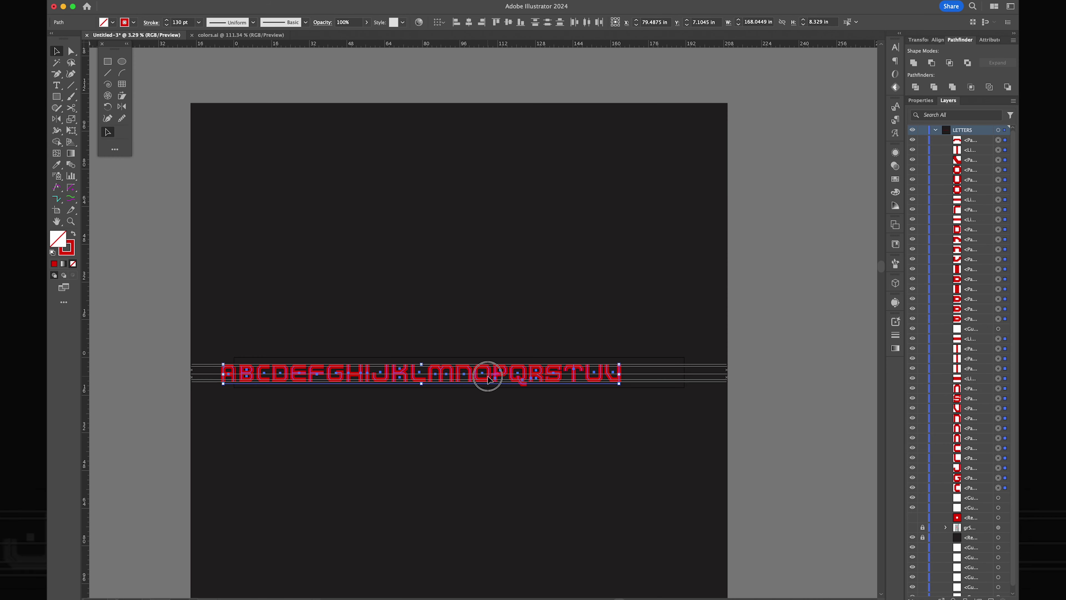
{"action": "left_click", "coordinate": [595, 297]}
Place a copy of the V to the right of the V as the base for a W
{"action": "scroll", "coordinate": [547, 363], "scroll_direction": "up", "scroll_amount": 5}
{"action": "scroll", "coordinate": [547, 362], "scroll_direction": "down", "scroll_amount": 2}
{"action": "scroll", "coordinate": [459, 378], "scroll_direction": "right", "scroll_amount": 2}
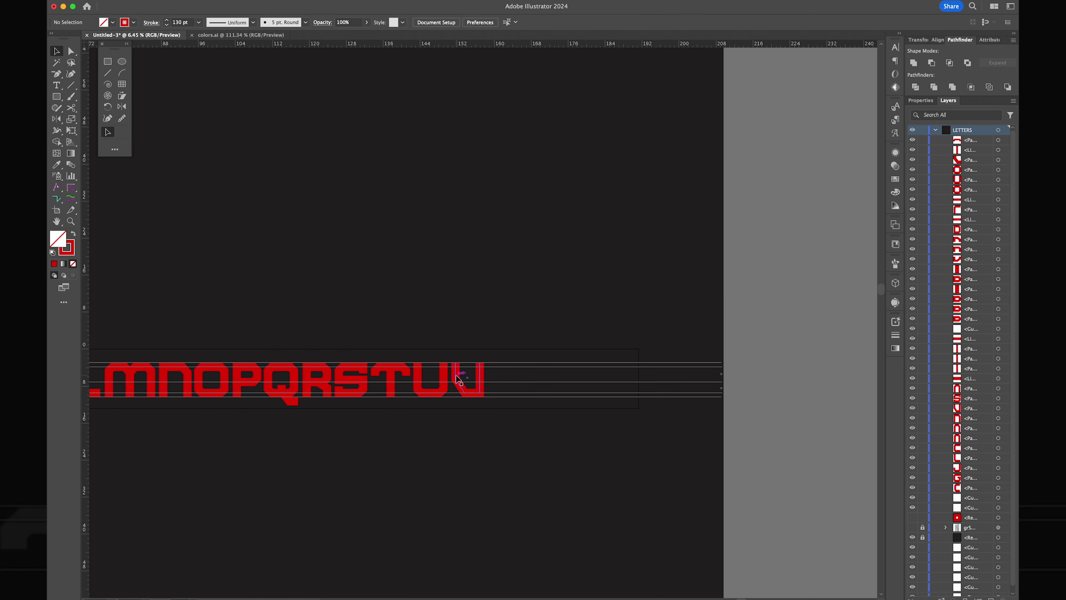
{"action": "scroll", "coordinate": [459, 378], "scroll_direction": "up", "scroll_amount": 3}
{"action": "left_click_drag", "start_coordinate": [504, 382], "coordinate": [575, 390]}
{"action": "scroll", "coordinate": [576, 390], "scroll_direction": "up", "scroll_amount": 3}
{"action": "left_click_drag", "start_coordinate": [590, 297], "coordinate": [530, 302]}
Narrow the V copy by moving its right stem left, and overlap it with a second copy to form the W
{"action": "left_click_drag", "start_coordinate": [785, 184], "coordinate": [440, 540]}
{"action": "key", "text": "shift+Left"}
{"action": "key", "text": "shift+Left"}
{"action": "key", "text": "shift+Left"}
{"action": "key", "text": "shift+Left"}
{"action": "key", "text": "shift+Left"}
{"action": "key", "text": "shift+Left"}
{"action": "key", "text": "shift+Left"}
{"action": "key", "text": "shift+Left"}
{"action": "left_click", "coordinate": [636, 389]}
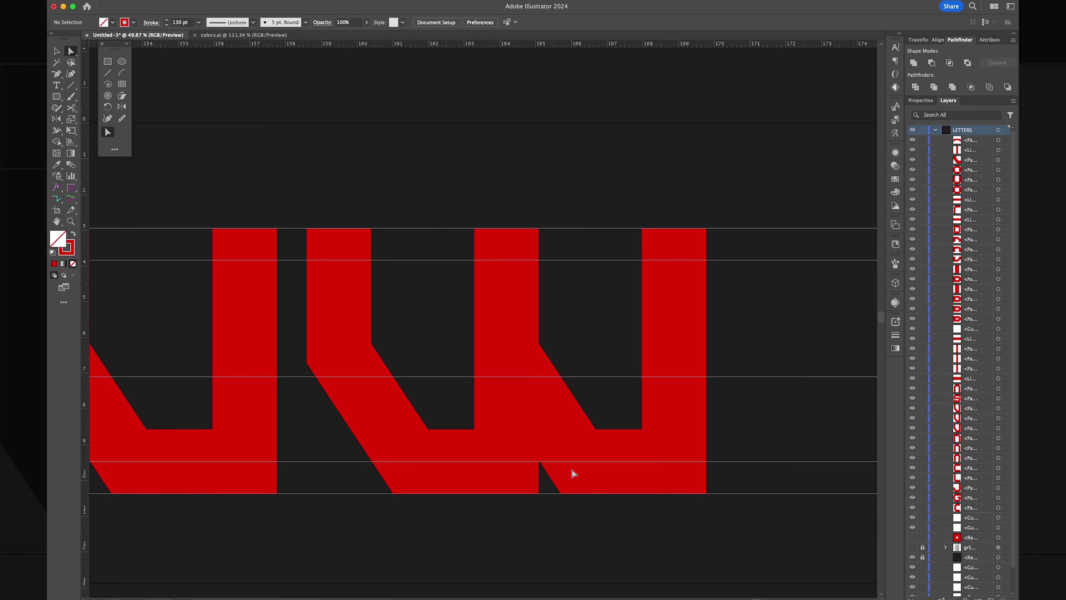
Place a copy of the U to the right of the W as the base for an X
{"action": "scroll", "coordinate": [598, 377], "scroll_direction": "down", "scroll_amount": 3}
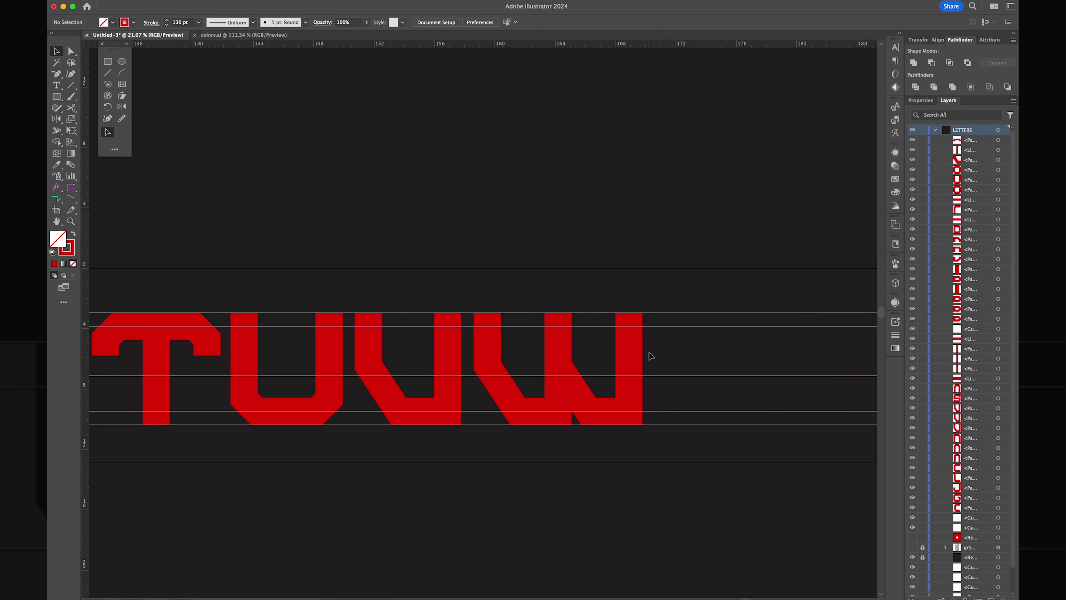
{"action": "scroll", "coordinate": [646, 356], "scroll_direction": "down", "scroll_amount": 2}
{"action": "scroll", "coordinate": [645, 357], "scroll_direction": "left", "scroll_amount": 2}
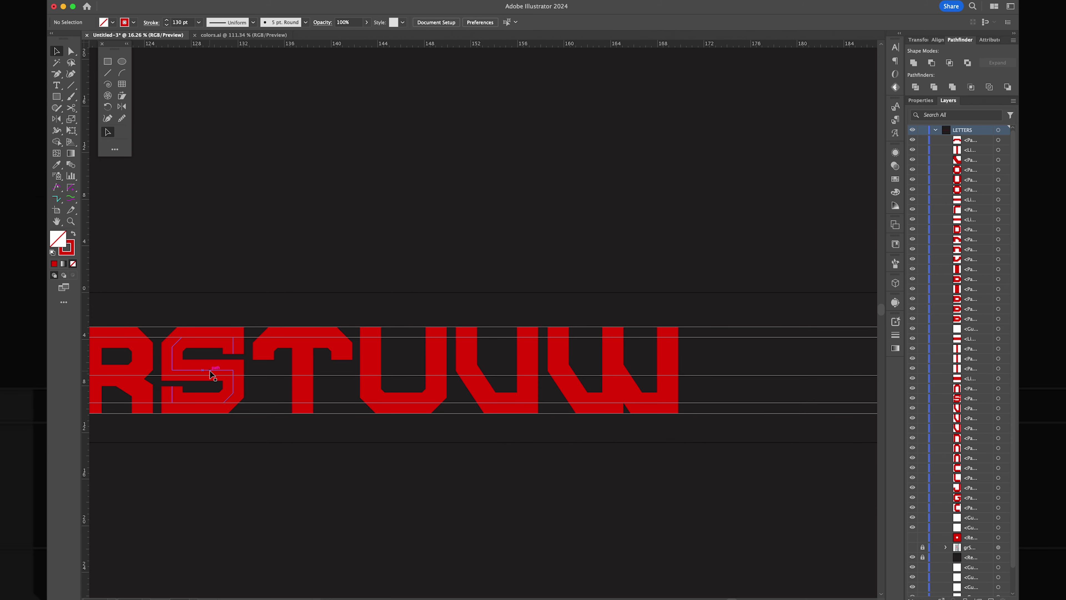
{"action": "left_click_drag", "start_coordinate": [317, 402], "coordinate": [583, 449]}
Shorten the U copy and mirror a duplicate beneath it, overlapping the two bases to form an X
{"action": "scroll", "coordinate": [643, 402], "scroll_direction": "up", "scroll_amount": 3}
{"action": "key", "text": "a"}
{"action": "left_click", "coordinate": [625, 413]}
{"action": "key", "text": "v"}
{"action": "left_click_drag", "start_coordinate": [650, 374], "coordinate": [650, 453]}
{"action": "key", "text": "a"}
{"action": "left_click_drag", "start_coordinate": [589, 378], "coordinate": [581, 333]}
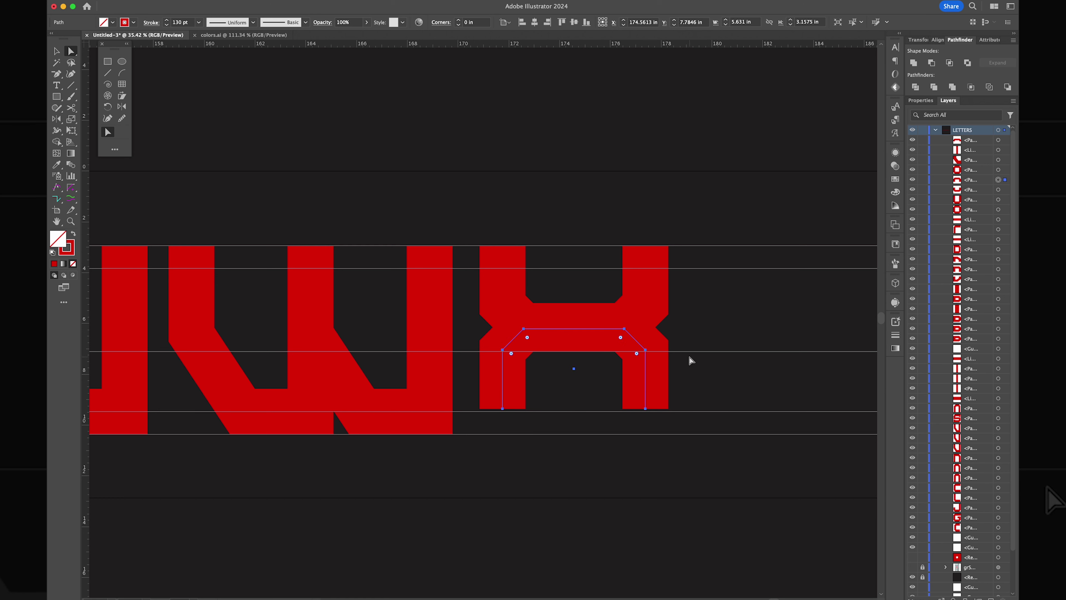
Lower the X's feet to the baseline and bring its crossing down toward the letter's middle
{"action": "left_click_drag", "start_coordinate": [480, 373], "coordinate": [467, 428]}
{"action": "key", "text": "Down"}
{"action": "left_click_drag", "start_coordinate": [705, 398], "coordinate": [478, 488]}
{"action": "key", "text": "Down"}
{"action": "scroll", "coordinate": [501, 442], "scroll_direction": "up", "scroll_amount": 5}
{"action": "left_click", "coordinate": [502, 389]}
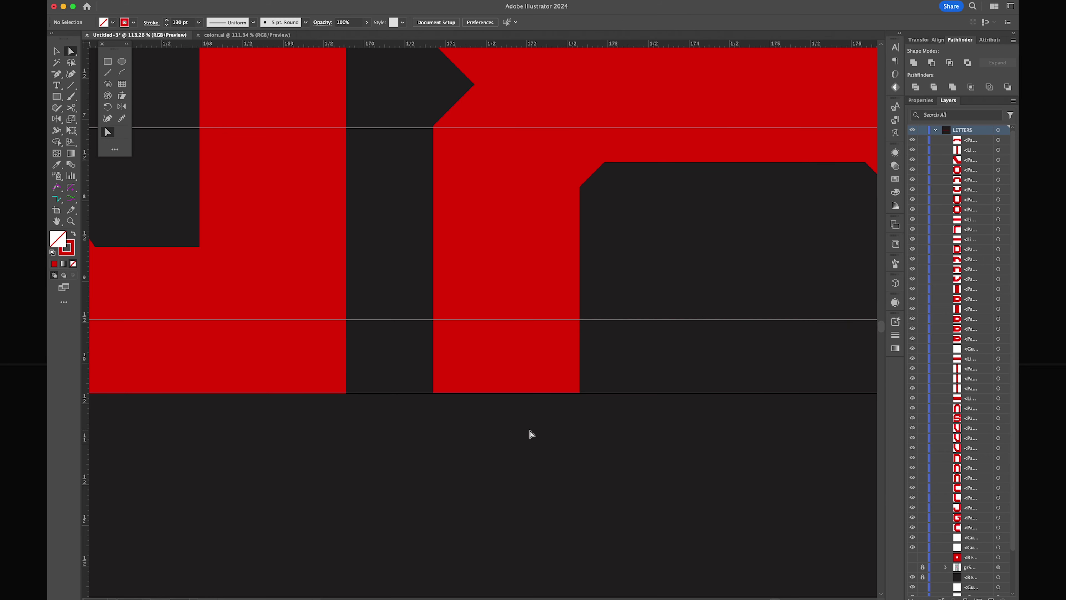
{"action": "scroll", "coordinate": [531, 434], "scroll_direction": "down", "scroll_amount": 5}
{"action": "scroll", "coordinate": [536, 305], "scroll_direction": "up", "scroll_amount": 2}
{"action": "left_click", "coordinate": [751, 323]}
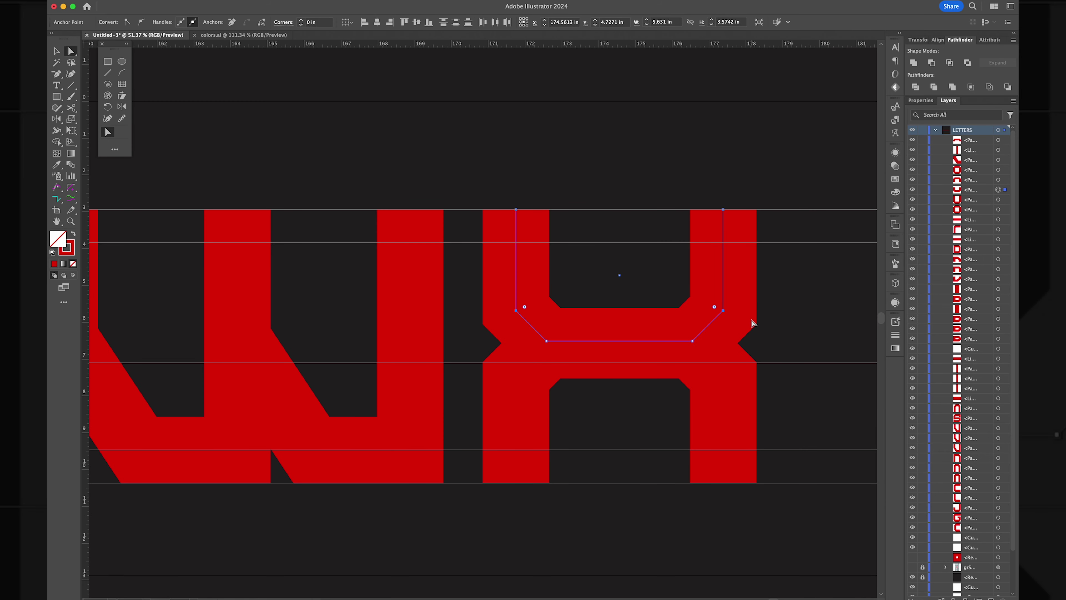
Steepen the diagonals of both X halves symmetrically by moving their side anchors outward from the crossing, with the two crossbars overlapping
{"action": "left_click", "coordinate": [631, 392]}
{"action": "left_click", "coordinate": [620, 343]}
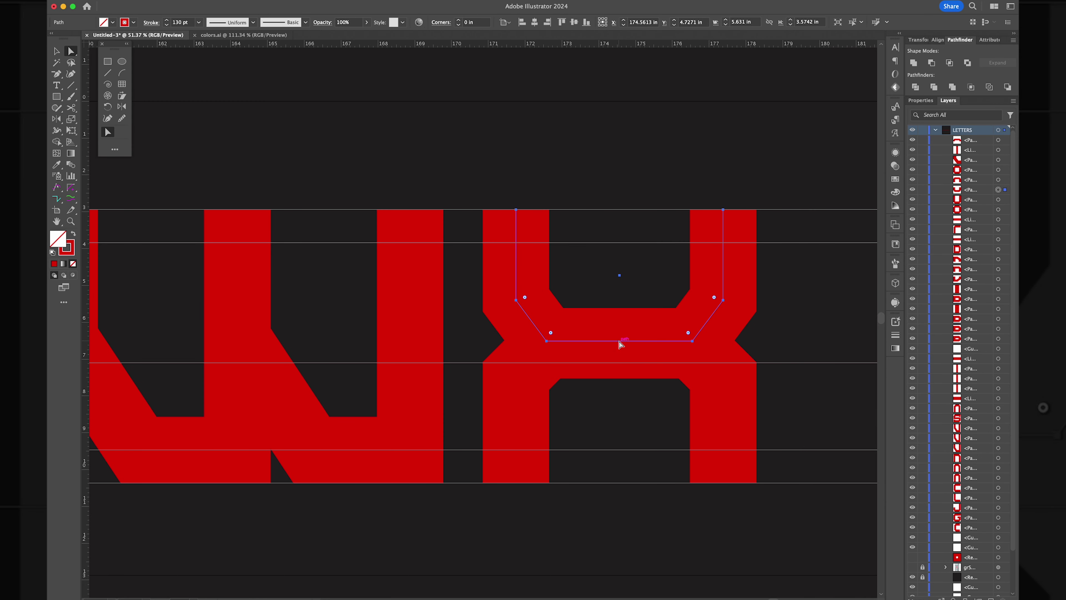
{"action": "left_click", "coordinate": [723, 376]}
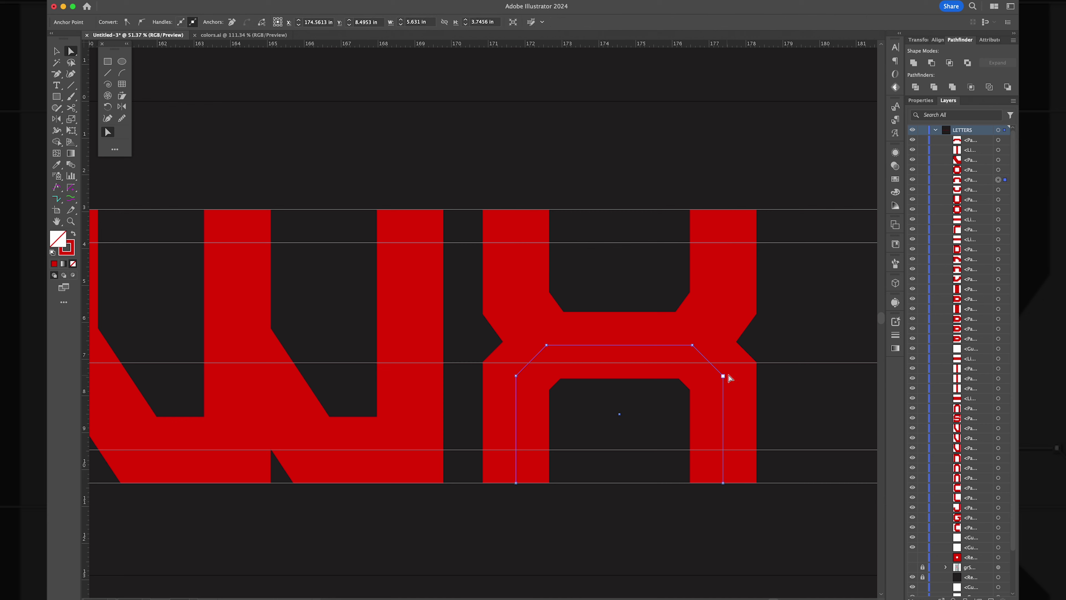
{"action": "left_click", "coordinate": [516, 376], "text": "shift"}
{"action": "key", "text": "shift+Down"}
{"action": "key", "text": "shift+Up"}
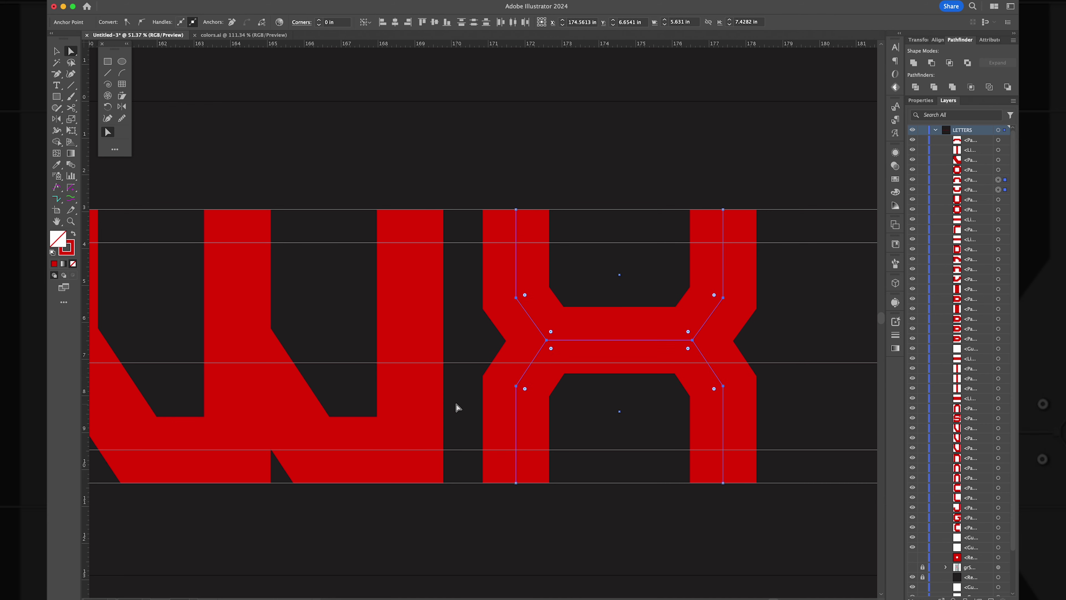
Place a copy of the X's upper half to the right of the X as the base for a Y
{"action": "key", "text": "super+minus"}
{"action": "left_click", "coordinate": [648, 438]}
{"action": "scroll", "coordinate": [610, 395], "scroll_direction": "up", "scroll_amount": 5}
{"action": "left_click", "coordinate": [543, 488]}
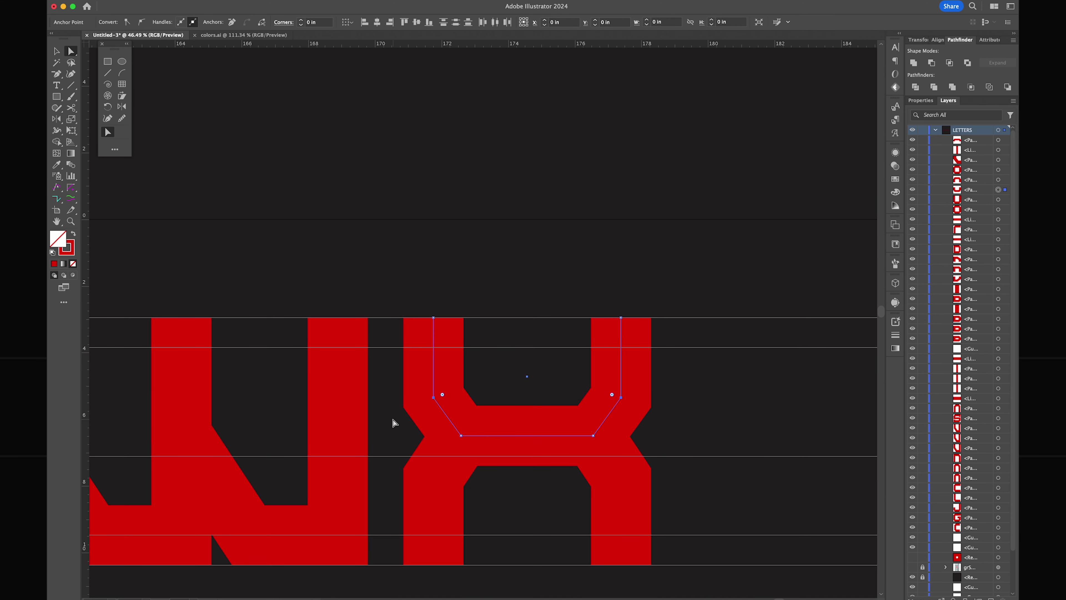
{"action": "scroll", "coordinate": [543, 488], "scroll_direction": "down", "scroll_amount": 2}
{"action": "scroll", "coordinate": [500, 445], "scroll_direction": "down", "scroll_amount": 5}
{"action": "key", "text": "v"}
{"action": "left_click_drag", "start_coordinate": [170, 419], "coordinate": [638, 393]}
Narrow the bottom bar of the Y copy by moving its two lower anchors inward, widening the diagonals
{"action": "scroll", "coordinate": [637, 393], "scroll_direction": "up", "scroll_amount": 4}
{"action": "key", "text": "a"}
{"action": "left_click_drag", "start_coordinate": [572, 459], "coordinate": [536, 355]}
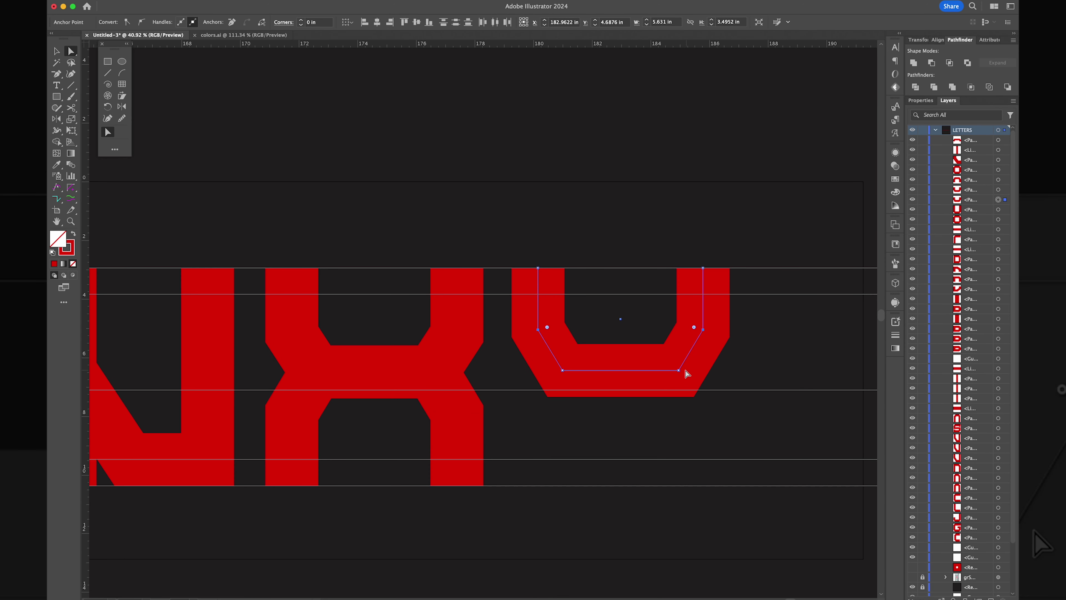
{"action": "left_click_drag", "start_coordinate": [689, 372], "coordinate": [679, 372]}
{"action": "left_click_drag", "start_coordinate": [564, 373], "coordinate": [564, 372]}
Draw a vertical stem from the Y's bar down to the baseline and centre it horizontally with the upper part
{"action": "key", "text": "super+shift+a"}
{"action": "key", "text": "backslash"}
{"action": "left_click_drag", "start_coordinate": [621, 319], "coordinate": [622, 486]}
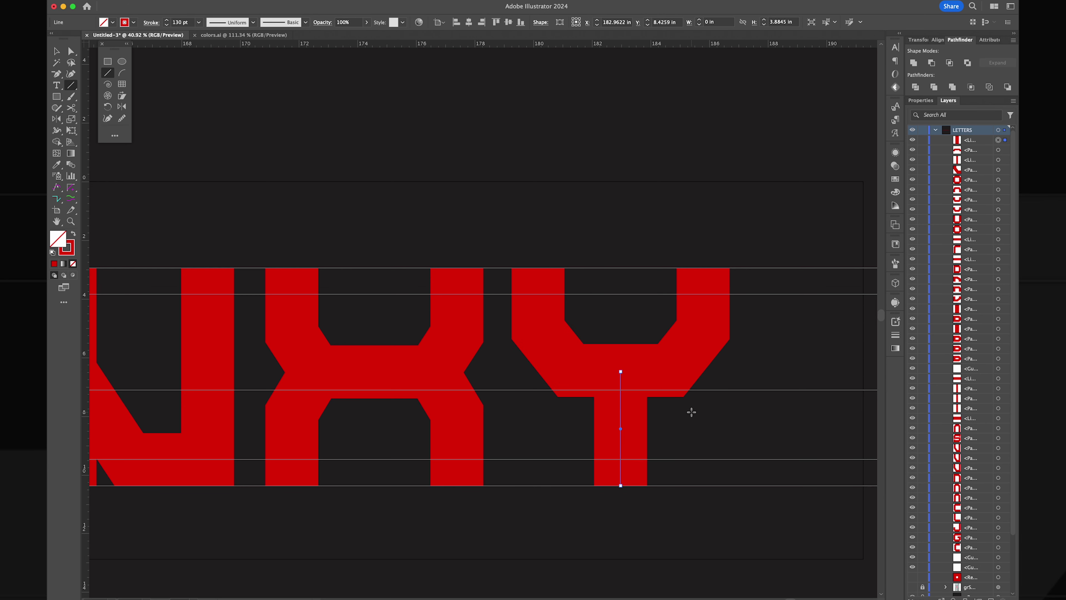
{"action": "key", "text": "v"}
{"action": "left_click_drag", "start_coordinate": [654, 374], "coordinate": [683, 317]}
{"action": "key", "text": "super+z"}
{"action": "left_click", "coordinate": [709, 294], "text": "shift"}
{"action": "left_click", "coordinate": [469, 22]}
Move the Y's two lower anchors further inward by equal amounts to flatten its diagonals
{"action": "key", "text": "shift+super+a"}
{"action": "left_click", "coordinate": [669, 374]}
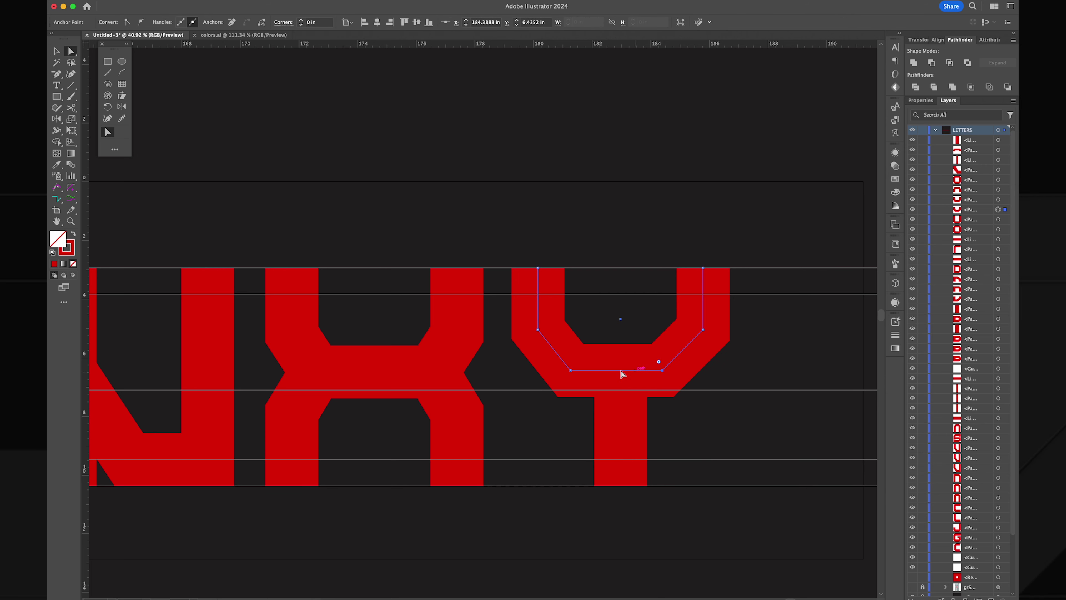
{"action": "left_click_drag", "start_coordinate": [765, 239], "coordinate": [540, 521]}
{"action": "left_click", "coordinate": [492, 438]}
Draw a rectangle about 4.87 by 2.82 in to the right of the Y and stack a copy directly beneath it
{"action": "scroll", "coordinate": [493, 439], "scroll_direction": "down", "scroll_amount": 5}
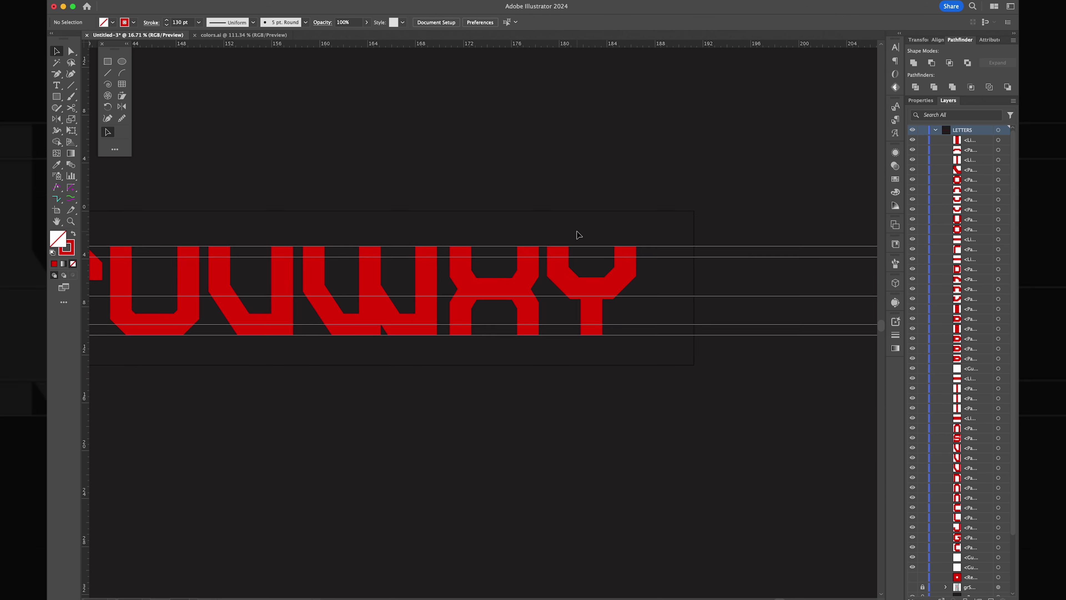
{"action": "scroll", "coordinate": [583, 300], "scroll_direction": "right", "scroll_amount": 5}
{"action": "scroll", "coordinate": [555, 295], "scroll_direction": "up", "scroll_amount": 3}
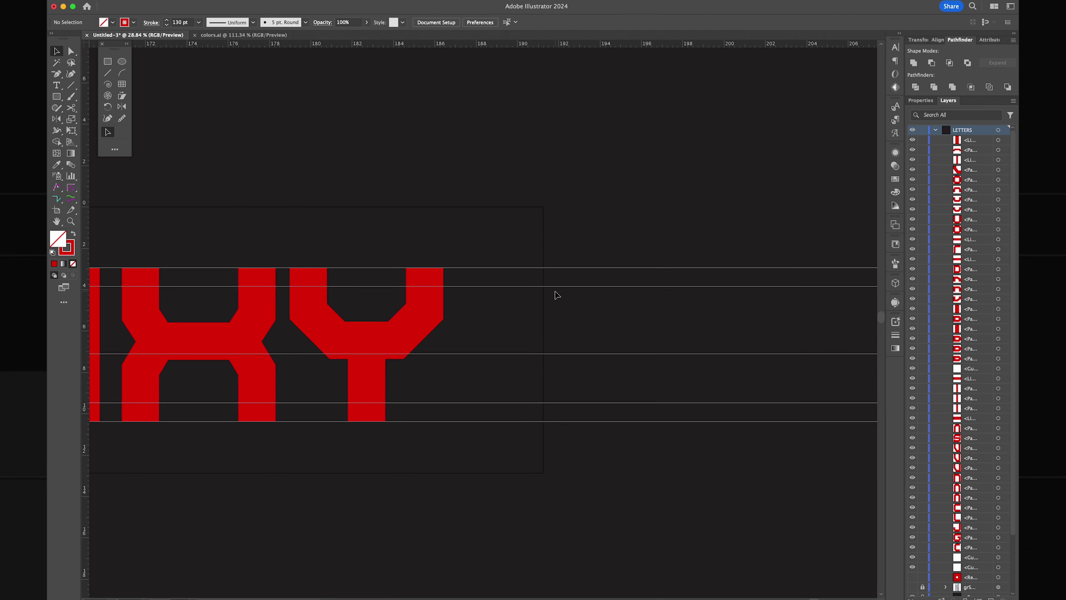
{"action": "left_click_drag", "start_coordinate": [473, 271], "coordinate": [589, 356]}
{"action": "key", "text": "v"}
{"action": "scroll", "coordinate": [588, 315], "scroll_direction": "up", "scroll_amount": 3}
{"action": "left_click_drag", "start_coordinate": [588, 316], "coordinate": [516, 397]}
{"action": "key", "text": "ctrl+y"}
{"action": "key", "text": "ctrl+y"}
{"action": "left_click_drag", "start_coordinate": [497, 521], "coordinate": [500, 444]}
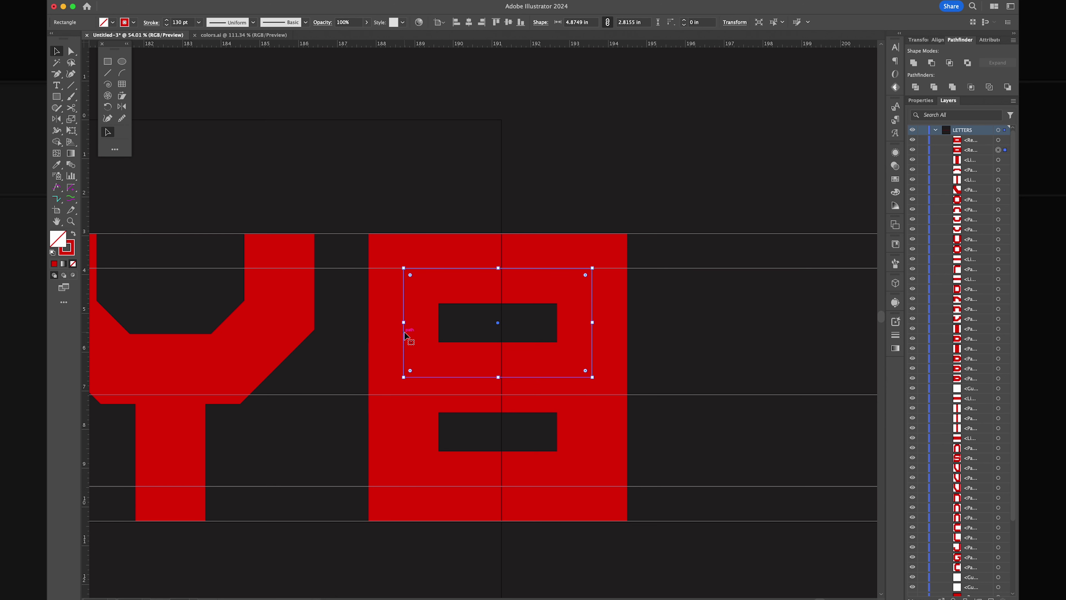
Open the upper rectangle's left side below its middle and the lower one's right side above its middle, forming a squared Z
{"action": "key", "text": "shift+c"}
{"action": "left_click", "coordinate": [404, 322]}
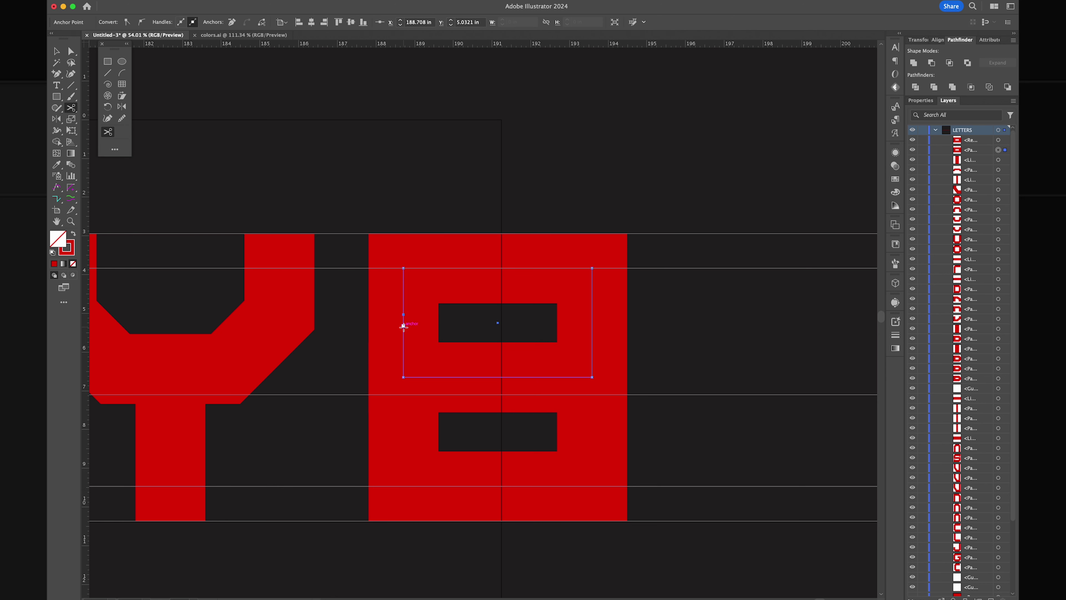
{"action": "key", "text": "minus"}
{"action": "left_click", "coordinate": [404, 327]}
{"action": "left_click", "coordinate": [586, 432]}
{"action": "key", "text": "plus"}
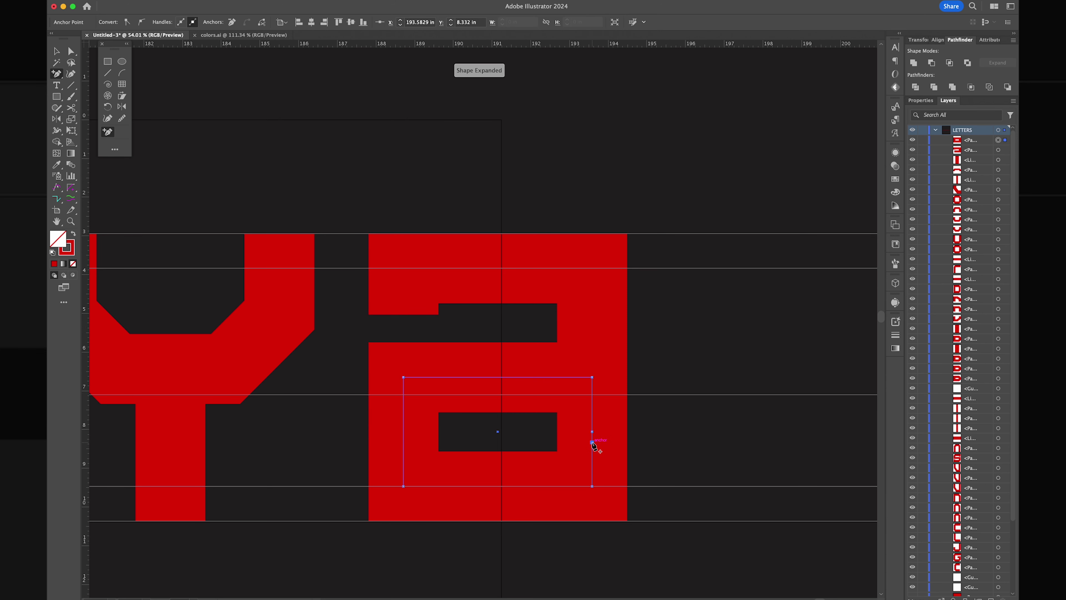
{"action": "left_click", "coordinate": [592, 431]}
{"action": "key", "text": "a"}
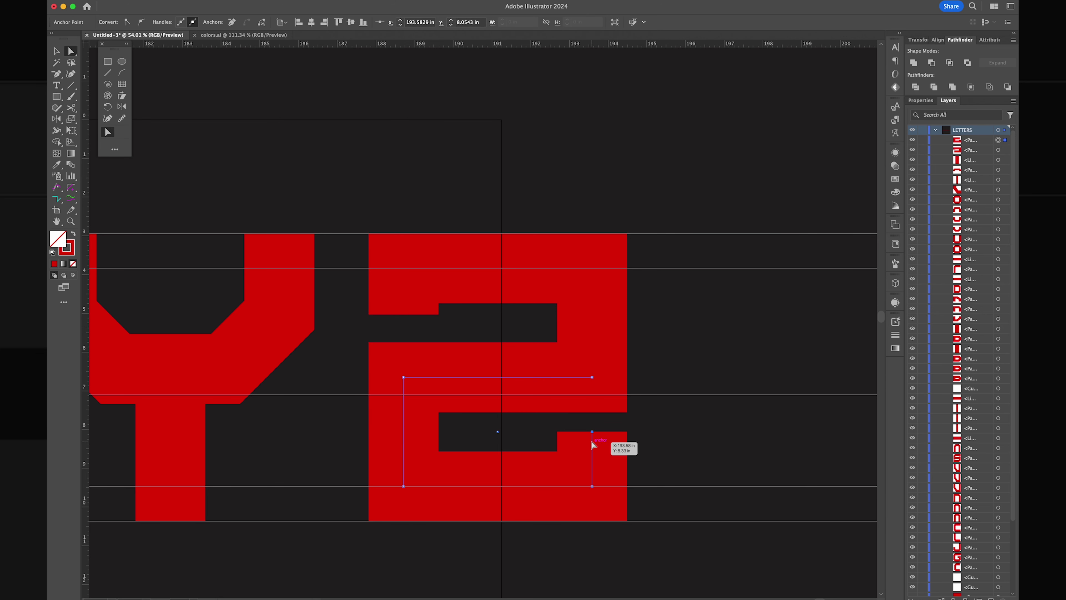
Adjust the Z's two open ends so the upper-left and lower-right terminals are about equally long
{"action": "left_click_drag", "start_coordinate": [403, 314], "coordinate": [404, 374]}
{"action": "scroll", "coordinate": [583, 399], "scroll_direction": "down", "scroll_amount": 10}
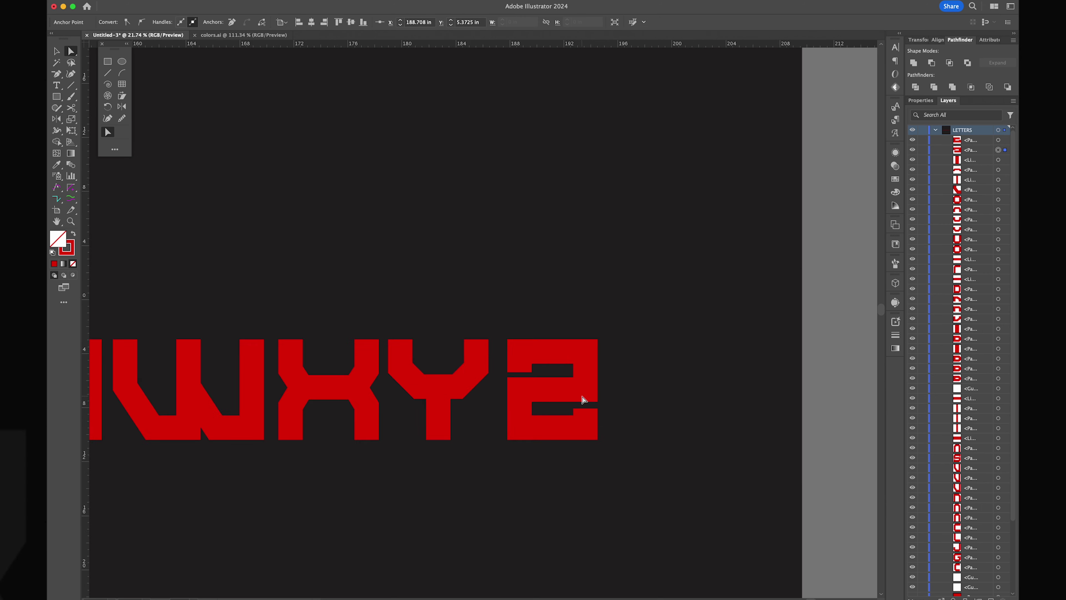
{"action": "scroll", "coordinate": [584, 398], "scroll_direction": "up", "scroll_amount": 10}
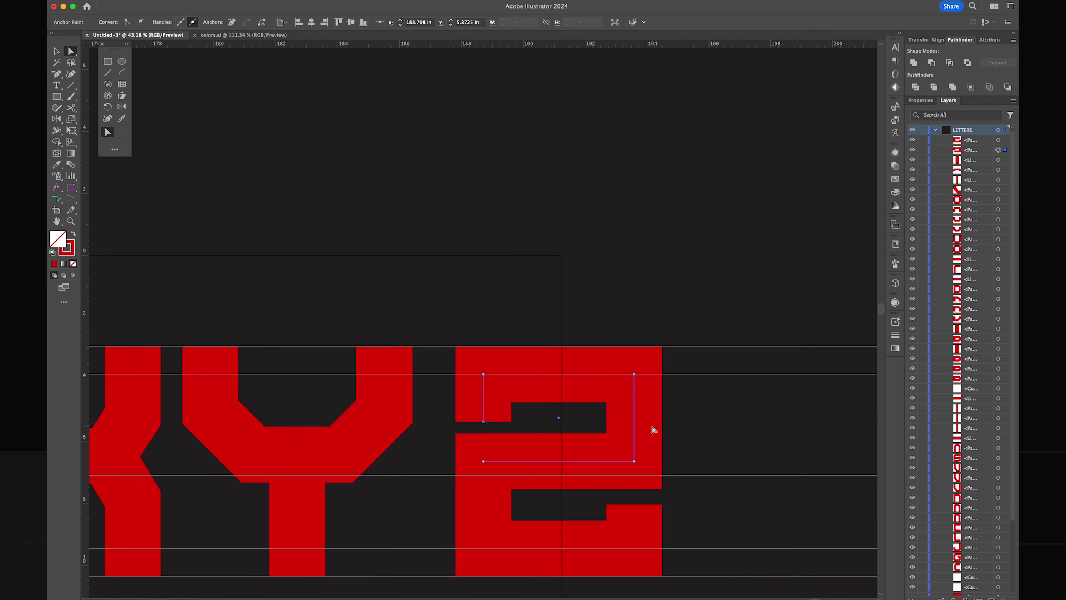
{"action": "left_click_drag", "start_coordinate": [593, 499], "coordinate": [594, 457]}
Select both Z paths and try a chamfer of about 0.83 in on the upper right corner with the Chamfer tool
{"action": "key", "text": "v"}
{"action": "left_click", "coordinate": [591, 384]}
{"action": "left_click", "coordinate": [440, 492], "text": "shift"}
{"action": "scroll", "coordinate": [440, 492], "scroll_direction": "up", "scroll_amount": 2}
{"action": "scroll", "coordinate": [368, 431], "scroll_direction": "down", "scroll_amount": 2}
{"action": "scroll", "coordinate": [369, 431], "scroll_direction": "left", "scroll_amount": 1}
{"action": "double_click", "coordinate": [71, 188]}
{"action": "left_click_drag", "start_coordinate": [581, 246], "coordinate": [558, 274]}
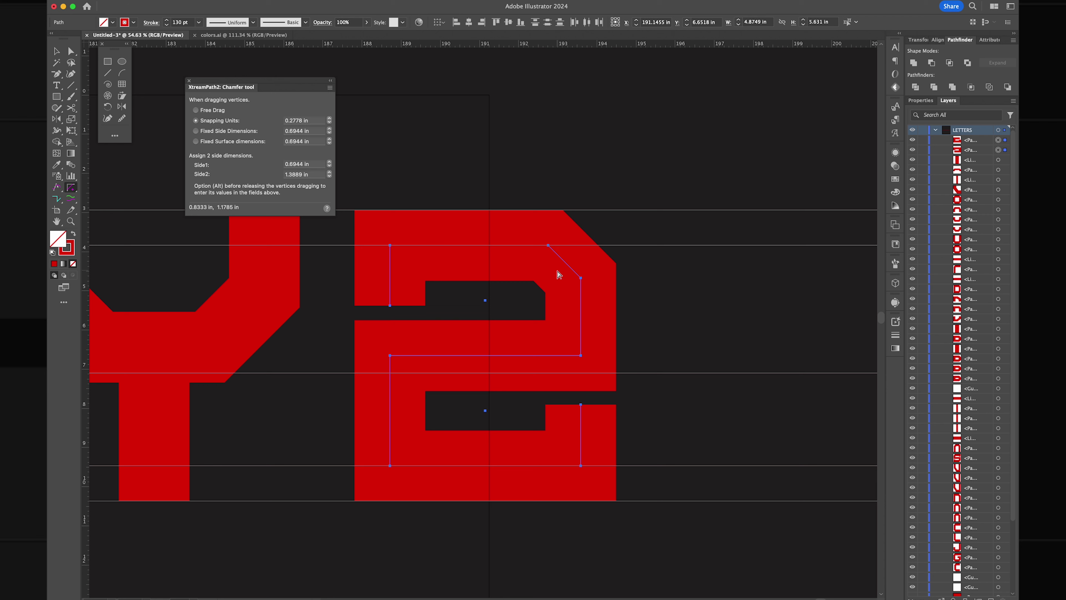
{"action": "key", "text": "super+z"}
Try chamfering the Z's upper left, lower right and middle left corners
{"action": "left_click_drag", "start_coordinate": [390, 244], "coordinate": [494, 335]}
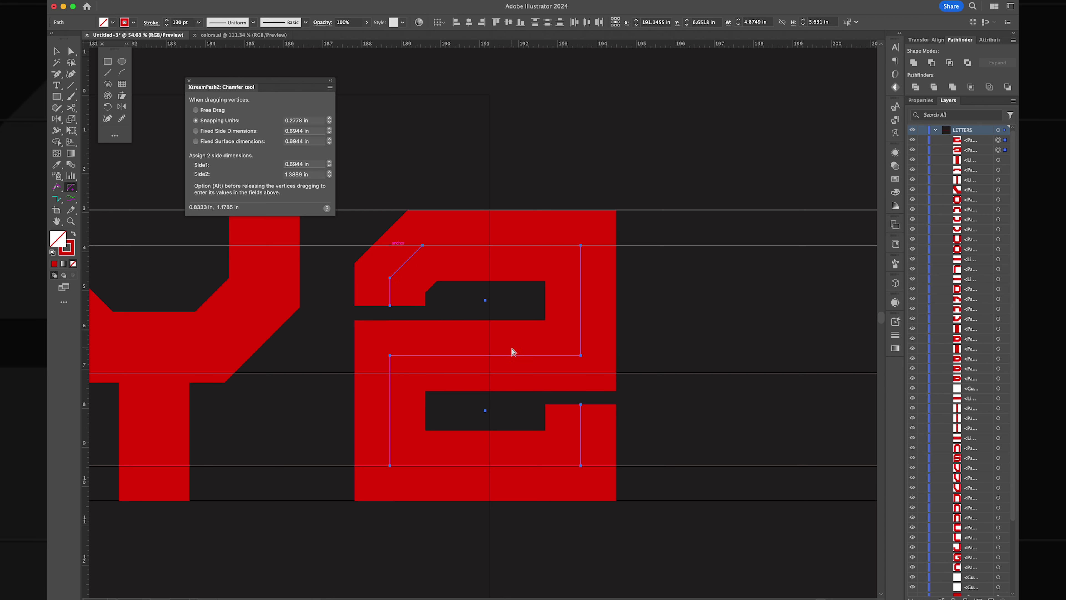
{"action": "left_click_drag", "start_coordinate": [581, 467], "coordinate": [403, 398]}
{"action": "left_click_drag", "start_coordinate": [395, 361], "coordinate": [573, 374]}
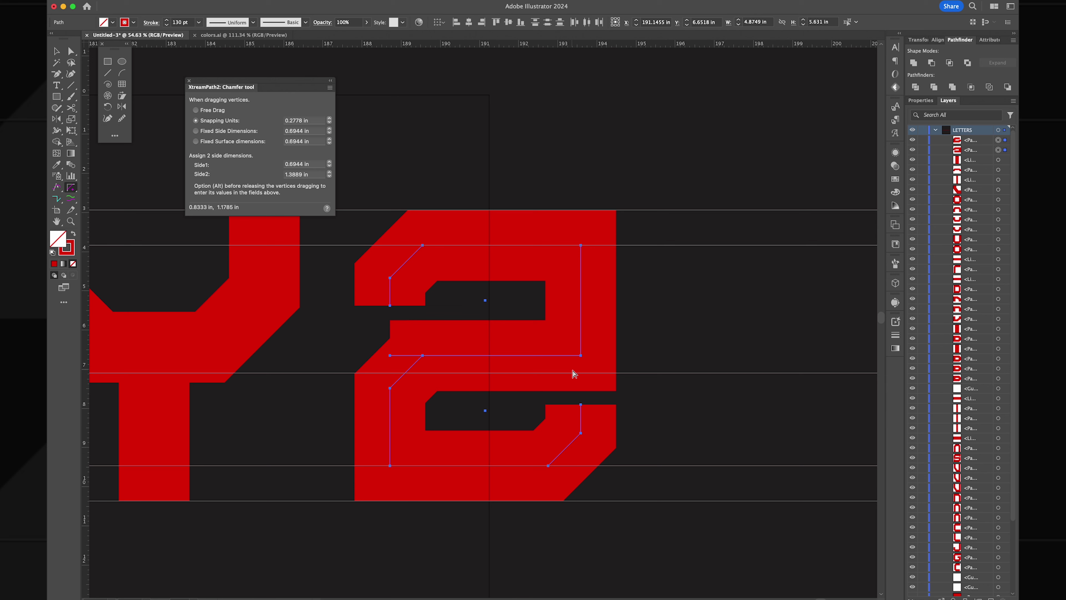
{"action": "key", "text": "super+z"}
{"action": "key", "text": "super+z"}
Remove the lower shape's top edge that overlaps the Z's middle bar and join both shapes into one continuous path
{"action": "key", "text": "a"}
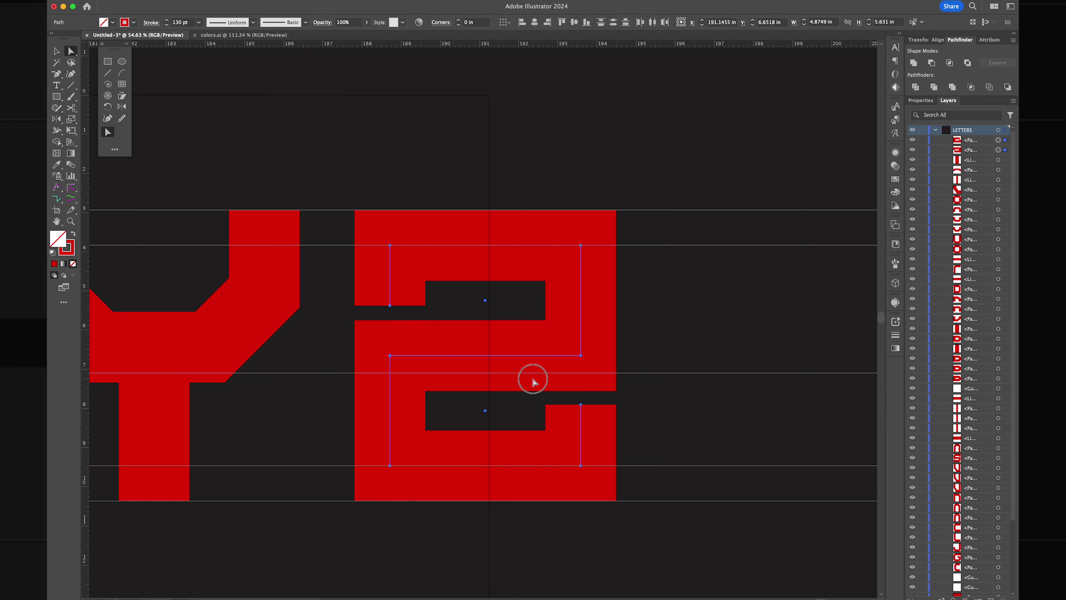
{"action": "key", "text": "super+z"}
{"action": "scroll", "coordinate": [388, 352], "scroll_direction": "up", "scroll_amount": 3}
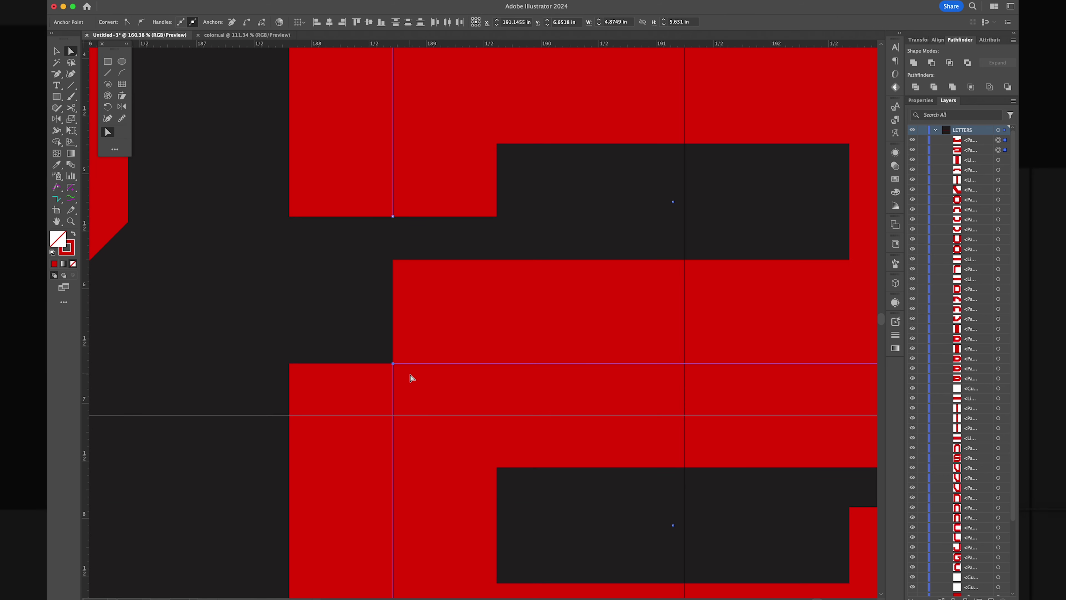
{"action": "key", "text": "p"}
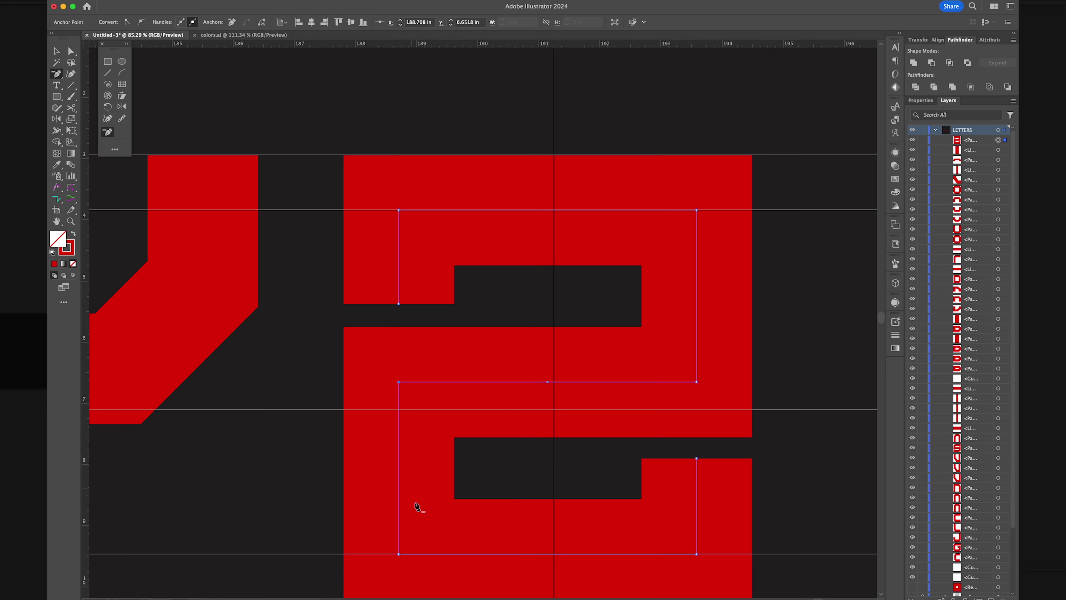
Chamfer the joined Z's upper right and lower left corners by about 0.83 in with the Chamfer tool
{"action": "key", "text": "v"}
{"action": "double_click", "coordinate": [72, 189]}
{"action": "left_click_drag", "start_coordinate": [651, 175], "coordinate": [617, 210]}
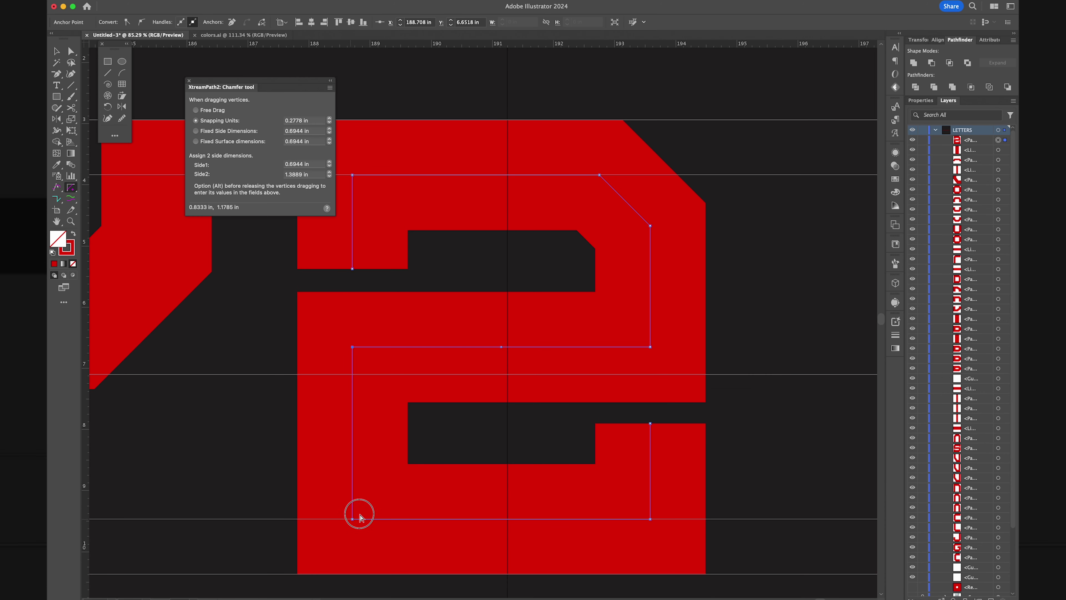
{"action": "left_click_drag", "start_coordinate": [352, 520], "coordinate": [409, 438]}
Try removing the anchors at both ends of the Z's middle bar
{"action": "key", "text": "p"}
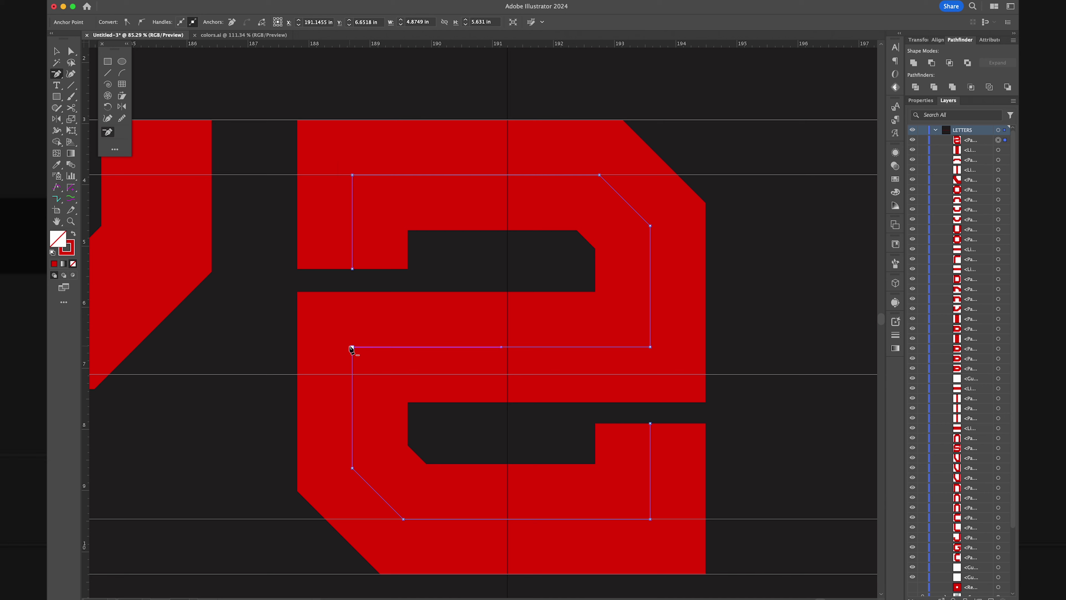
{"action": "left_click", "coordinate": [352, 347]}
{"action": "left_click", "coordinate": [650, 348]}
{"action": "key", "text": "super+z"}
{"action": "key", "text": "super+z"}
Slant the Z's middle bar by raising its right anchor and lowering its left one, and square off the two chamfered corners
{"action": "key", "text": "a"}
{"action": "left_click_drag", "start_coordinate": [650, 346], "coordinate": [650, 251]}
{"action": "left_click_drag", "start_coordinate": [353, 347], "coordinate": [352, 442]}
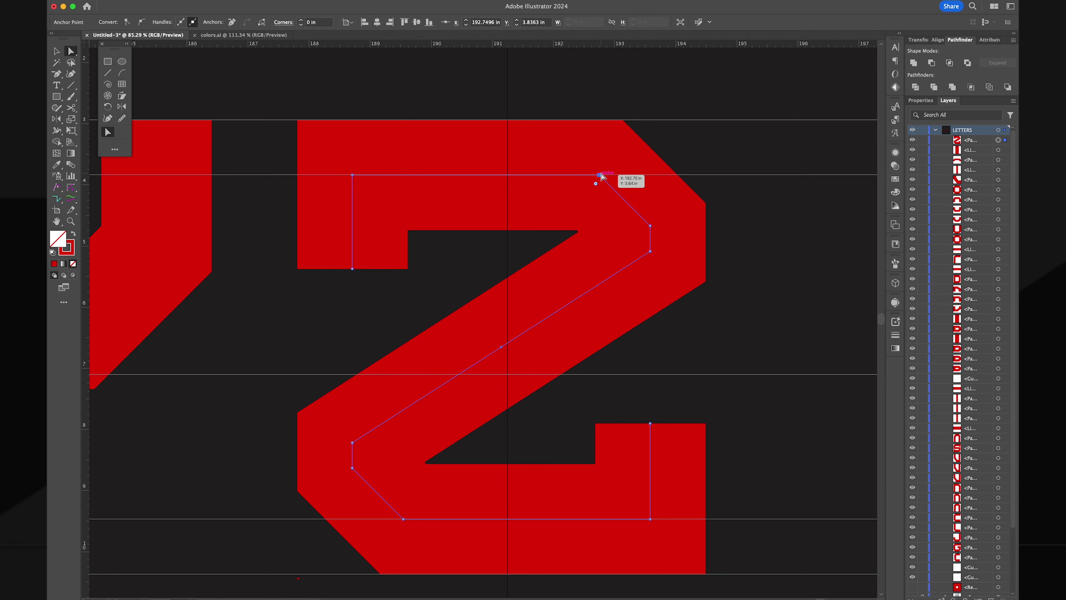
{"action": "left_click_drag", "start_coordinate": [600, 174], "coordinate": [649, 174]}
{"action": "left_click_drag", "start_coordinate": [404, 519], "coordinate": [352, 520]}
Chamfer the Z's upper left and lower right corners by about 0.83 in with the Chamfer tool
{"action": "scroll", "coordinate": [353, 520], "scroll_direction": "down", "scroll_amount": 3}
{"action": "key", "text": "v"}
{"action": "left_click", "coordinate": [71, 187]}
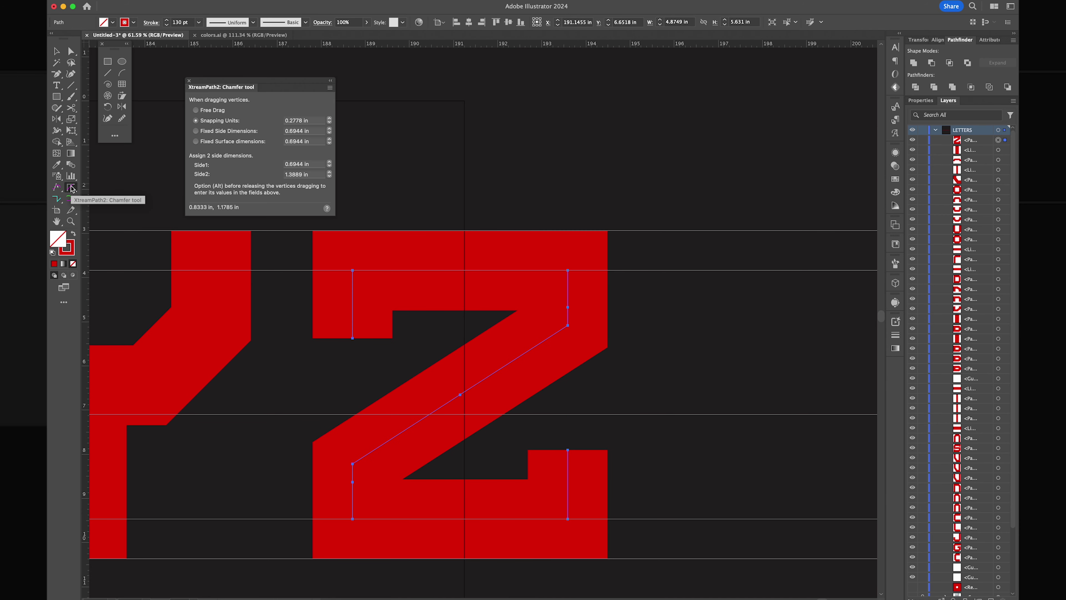
{"action": "scroll", "coordinate": [480, 277], "scroll_direction": "left", "scroll_amount": 3}
{"action": "scroll", "coordinate": [480, 277], "scroll_direction": "down", "scroll_amount": 1}
{"action": "left_click_drag", "start_coordinate": [451, 264], "coordinate": [457, 269]}
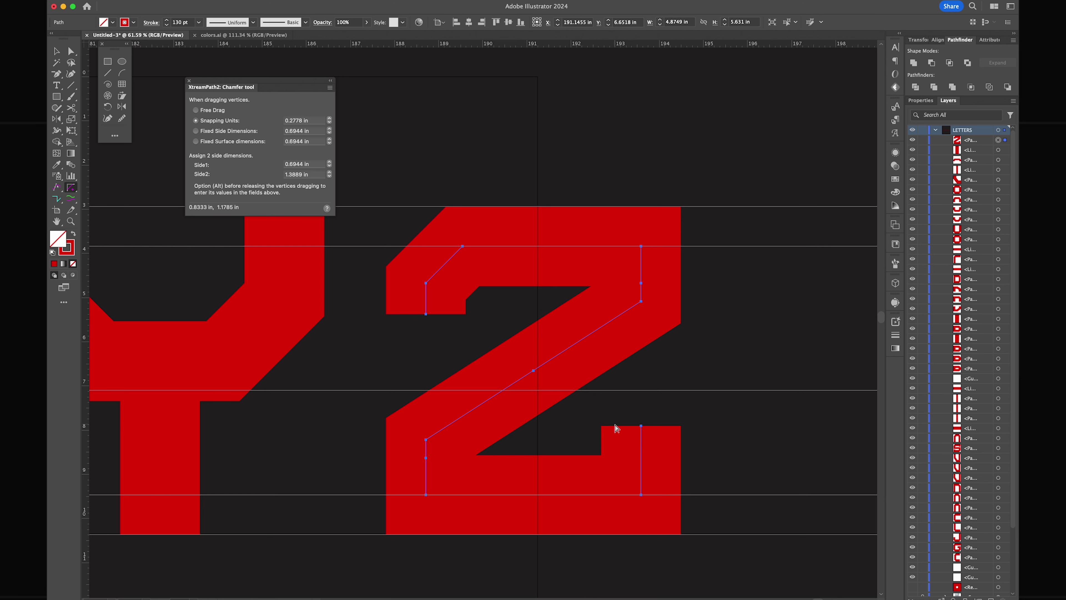
{"action": "left_click_drag", "start_coordinate": [628, 484], "coordinate": [625, 483]}
Examine the Z beside the preceding letters at the end of the alphabet row
{"action": "key", "text": "v"}
{"action": "scroll", "coordinate": [674, 409], "scroll_direction": "down", "scroll_amount": 3}
{"action": "left_click", "coordinate": [674, 410]}
{"action": "scroll", "coordinate": [671, 357], "scroll_direction": "down", "scroll_amount": 2}
{"action": "scroll", "coordinate": [654, 374], "scroll_direction": "up", "scroll_amount": 2}
{"action": "key", "text": "super+z"}
{"action": "left_click", "coordinate": [657, 392]}
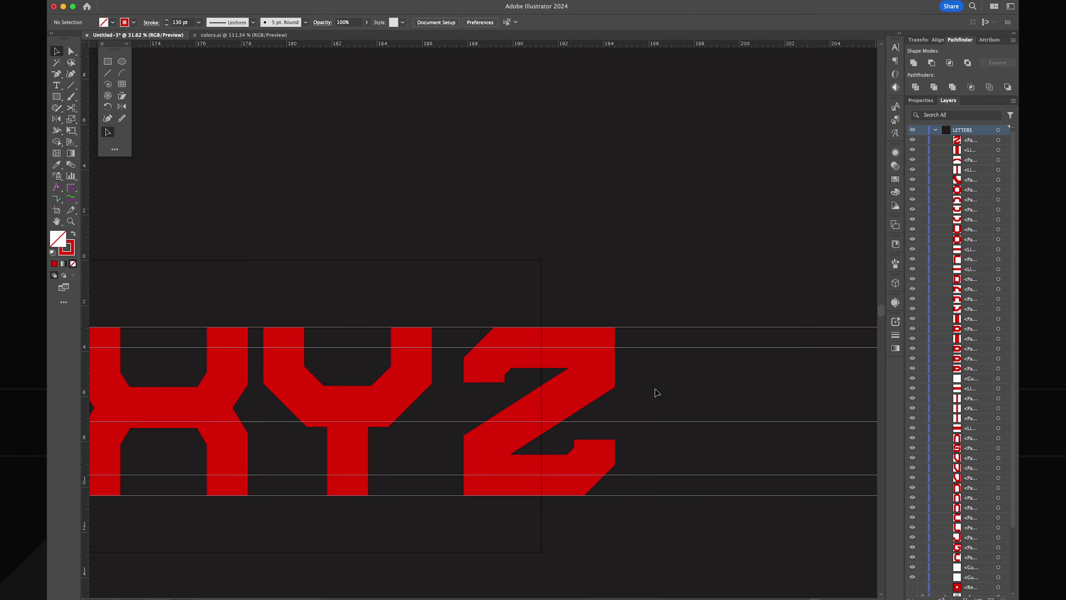
{"action": "scroll", "coordinate": [658, 393], "scroll_direction": "down", "scroll_amount": 2}
{"action": "scroll", "coordinate": [657, 393], "scroll_direction": "right", "scroll_amount": 1}
{"action": "left_click", "coordinate": [537, 376]}
{"action": "left_click", "coordinate": [442, 481]}
{"action": "scroll", "coordinate": [483, 500], "scroll_direction": "down", "scroll_amount": 10}
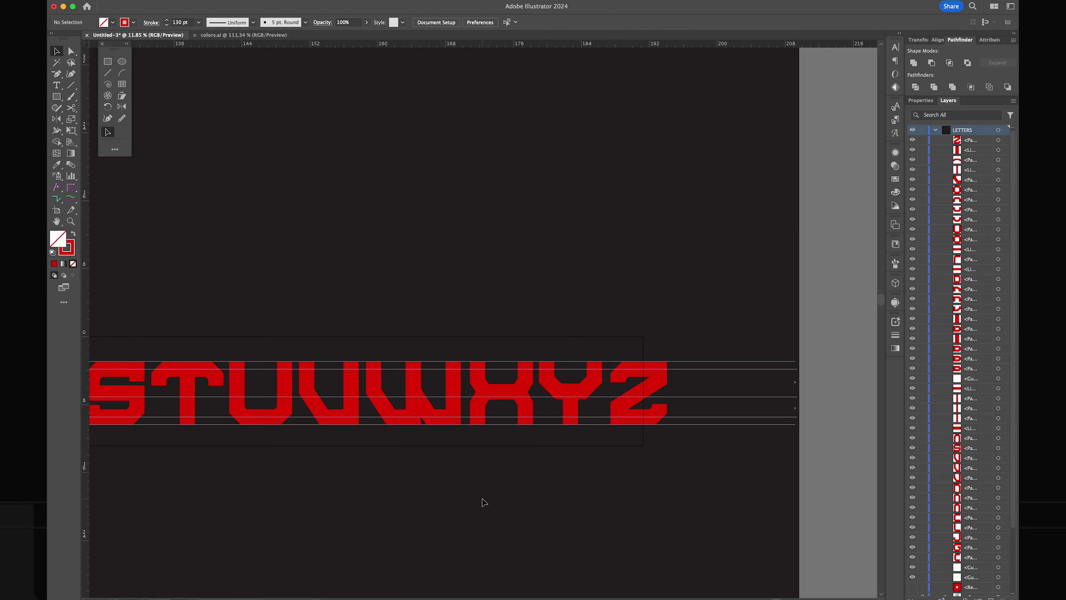